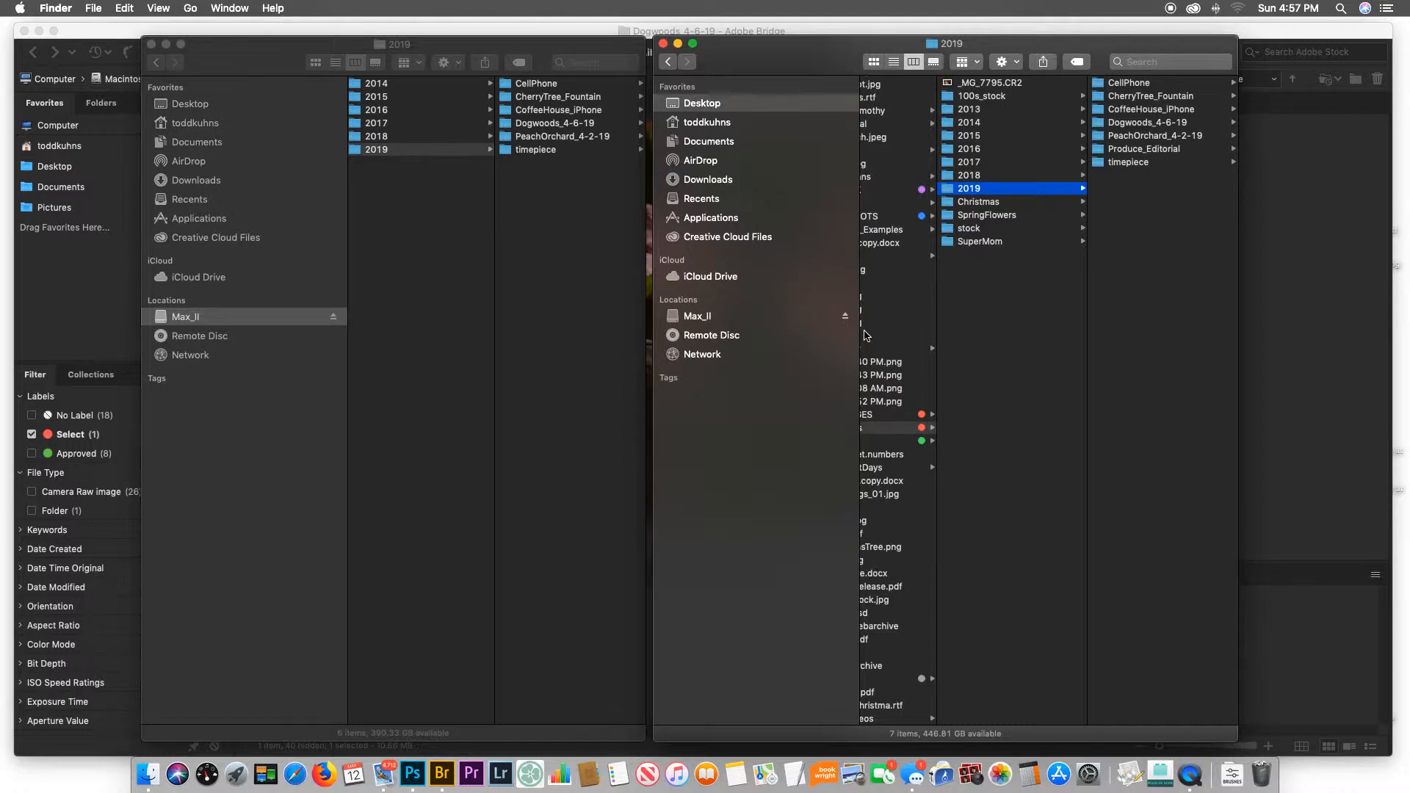
# Step: Compare the contents of the 2019 shoot folder Dogwoods_4-6-19 on the Desktop and on the Max_II drive
pyautogui.hscroll(-5, 885, 279)
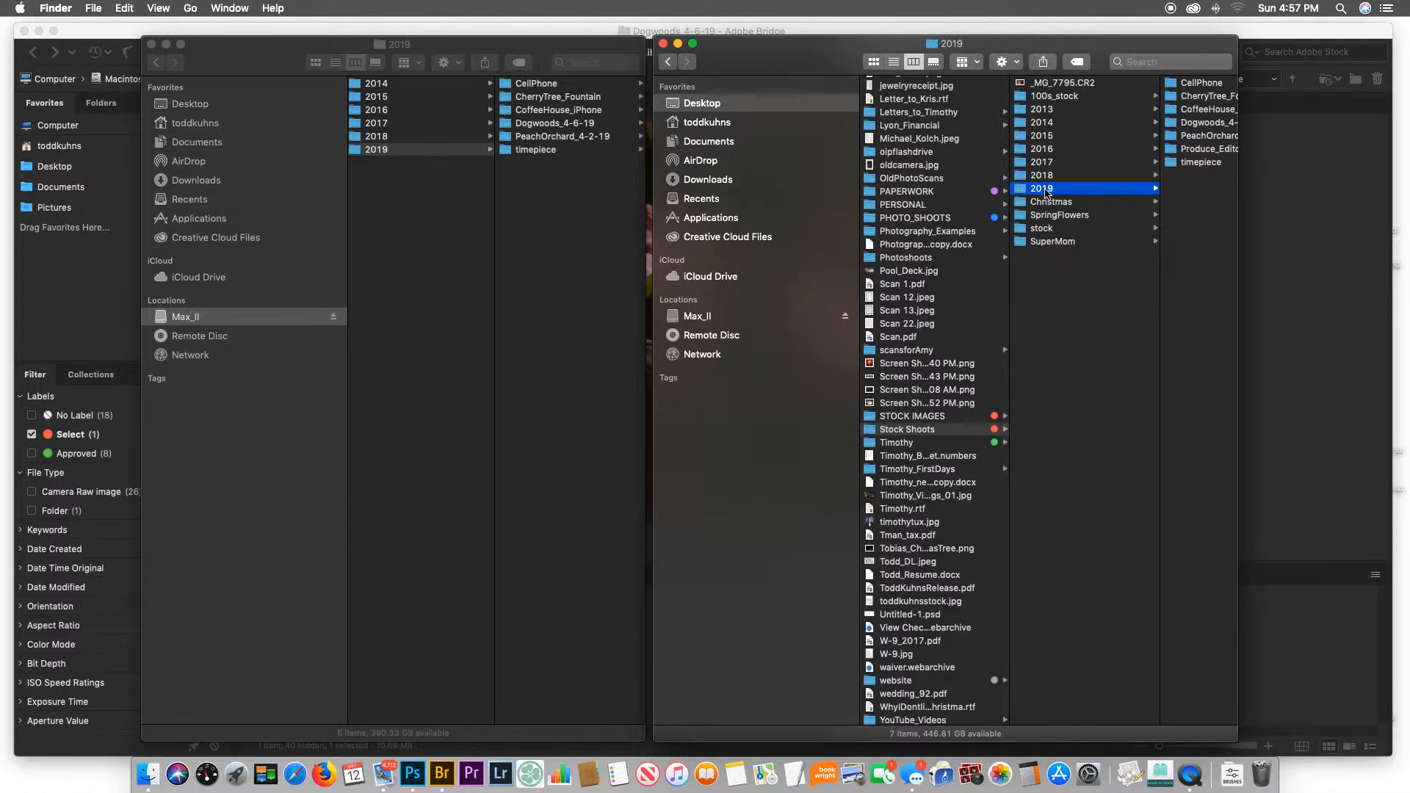
pyautogui.click(1043, 189)
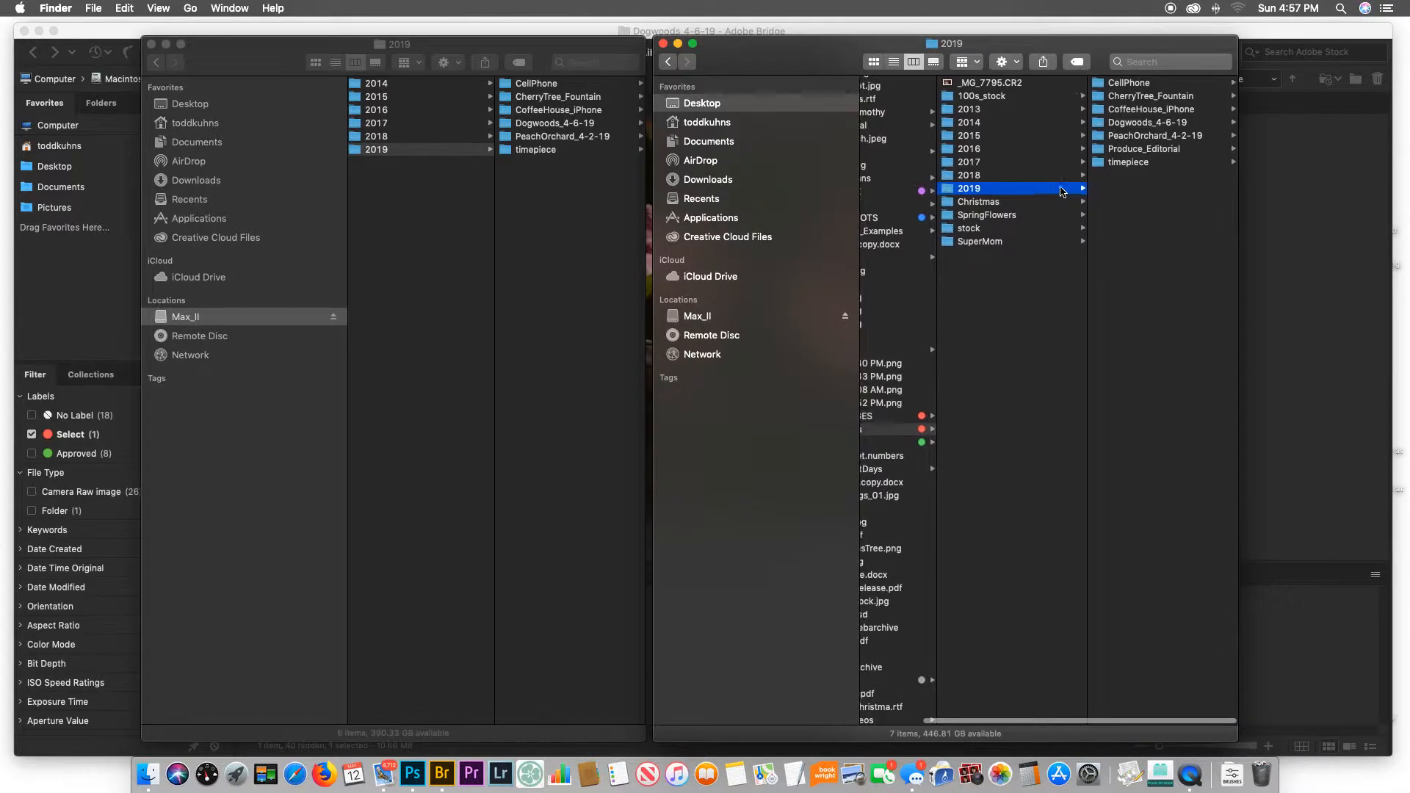
pyautogui.click(1103, 122)
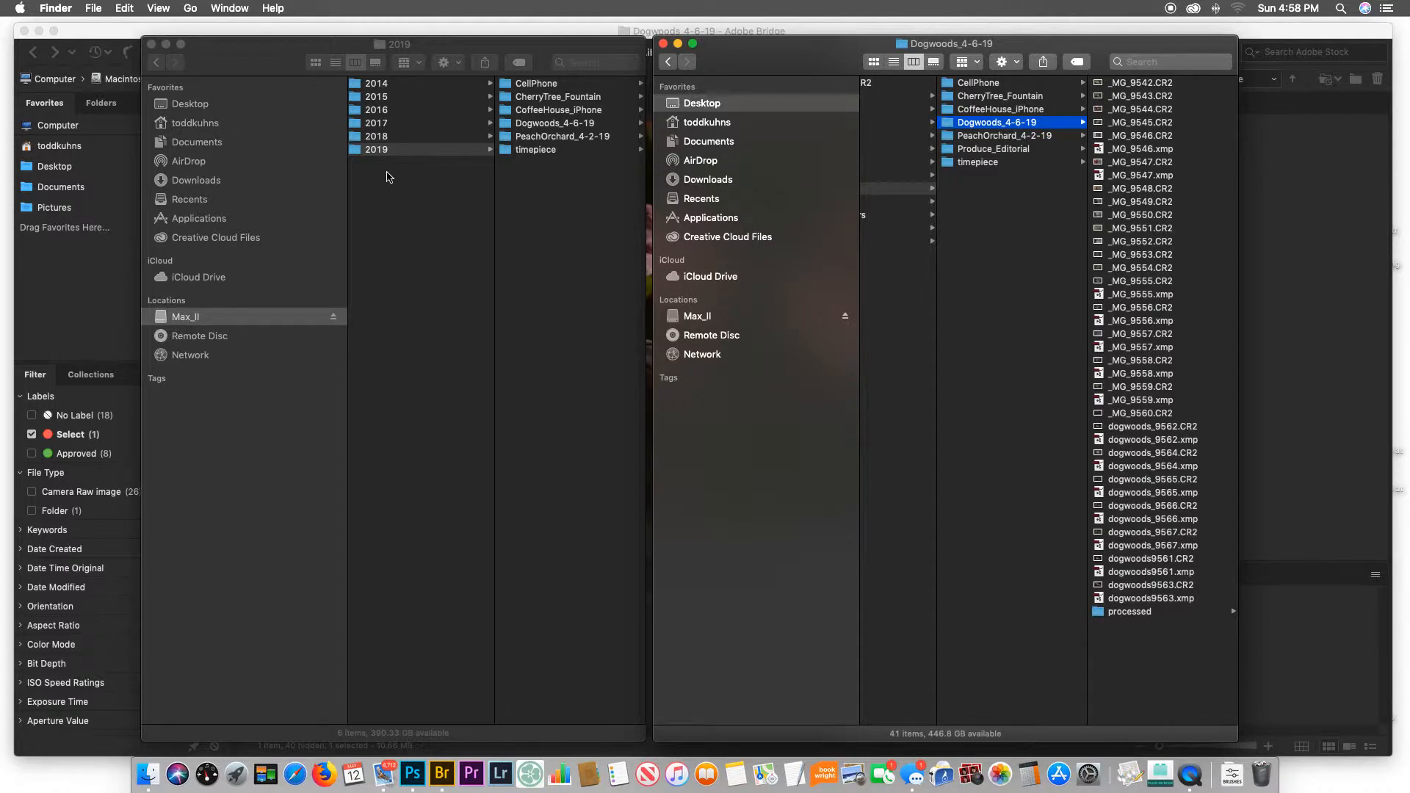
pyautogui.hscroll(-5, 365, 156)
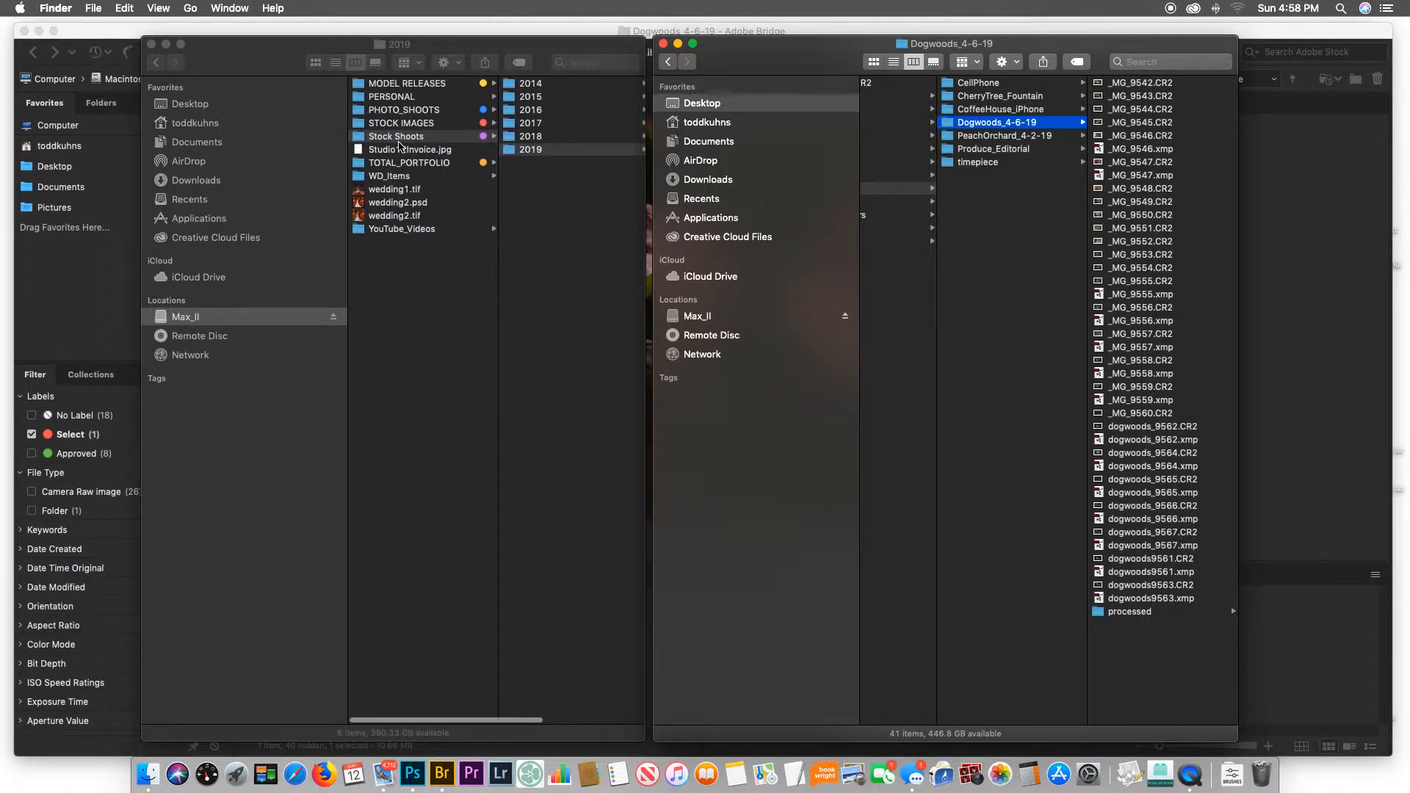
pyautogui.click(362, 143)
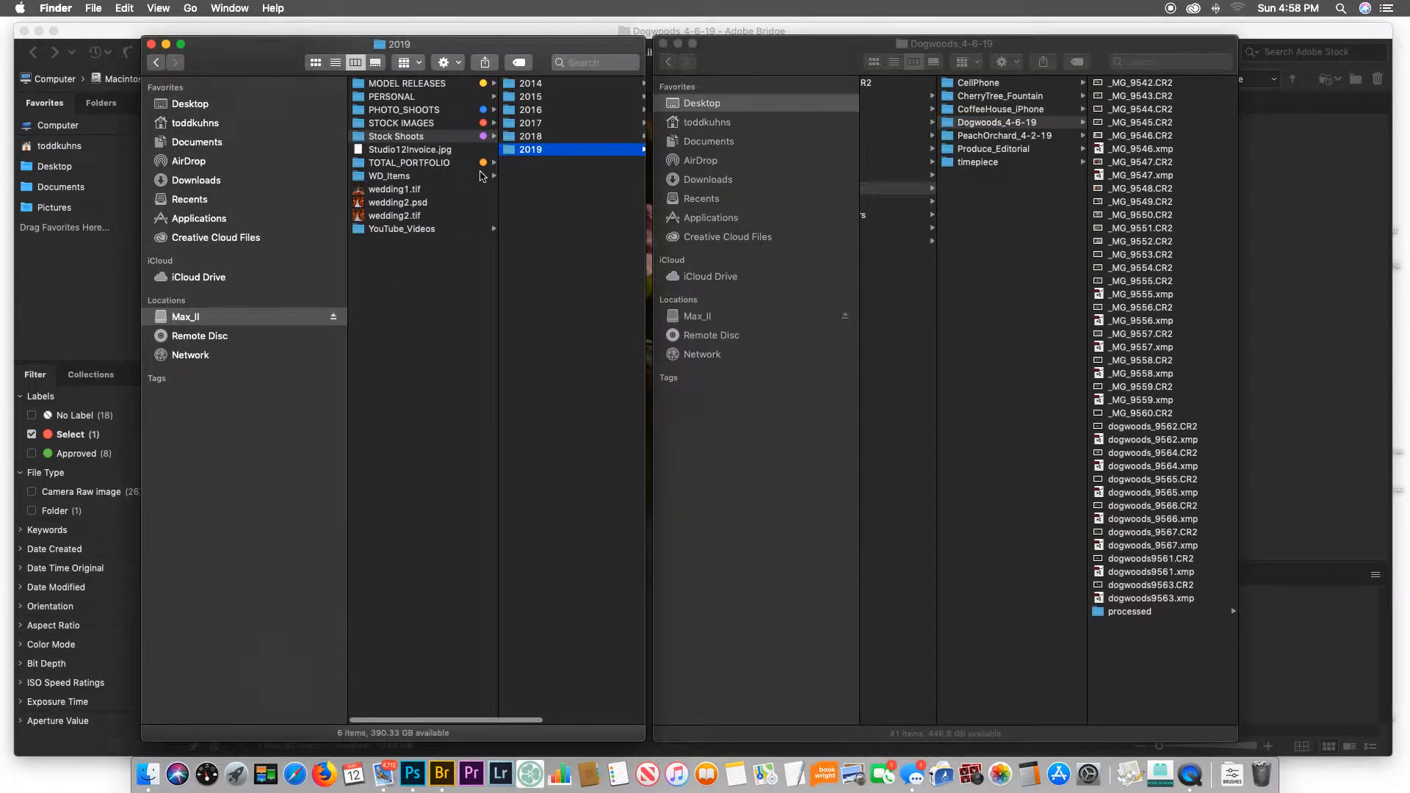
pyautogui.hscroll(3, 512, 158)
pyautogui.click(536, 125)
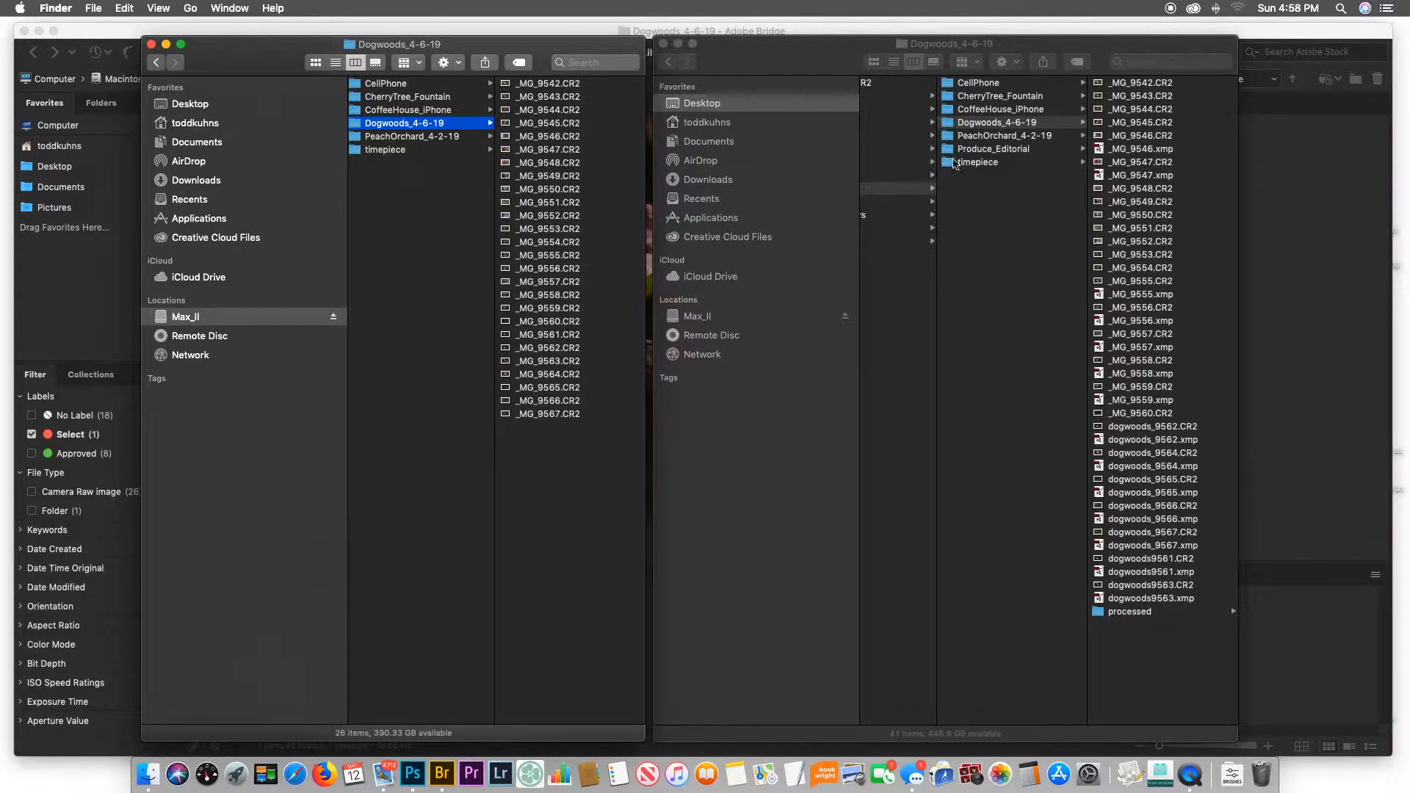
pyautogui.click(953, 124)
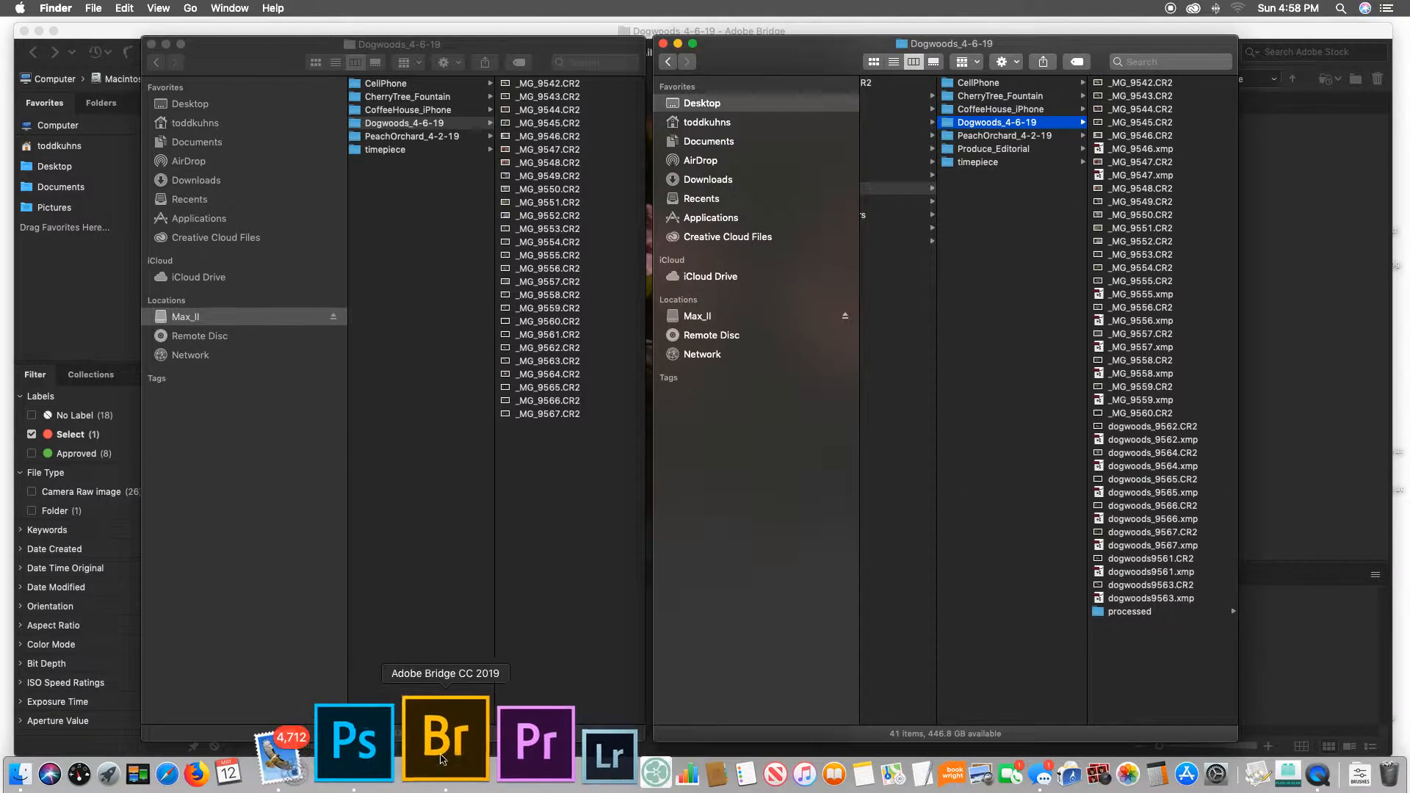
# Step: Switch to Adobe Bridge, open dogwoods_9565.CR2 in Camera Raw, and set exposure to +0.05 and contrast to +11 with slight saturation and whites adjustments
pyautogui.click(441, 742)
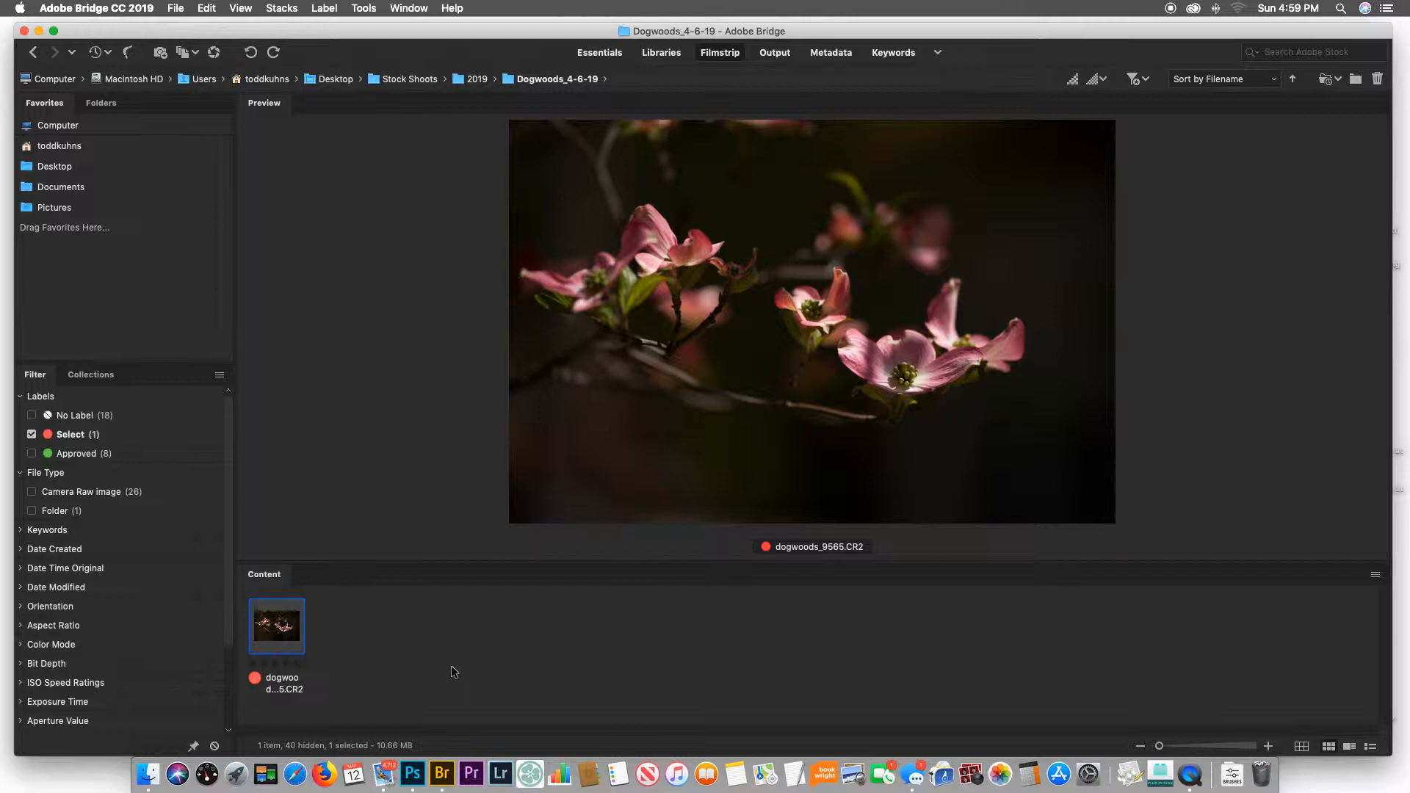
pyautogui.moveTo(279, 636); pyautogui.dragTo(414, 751)
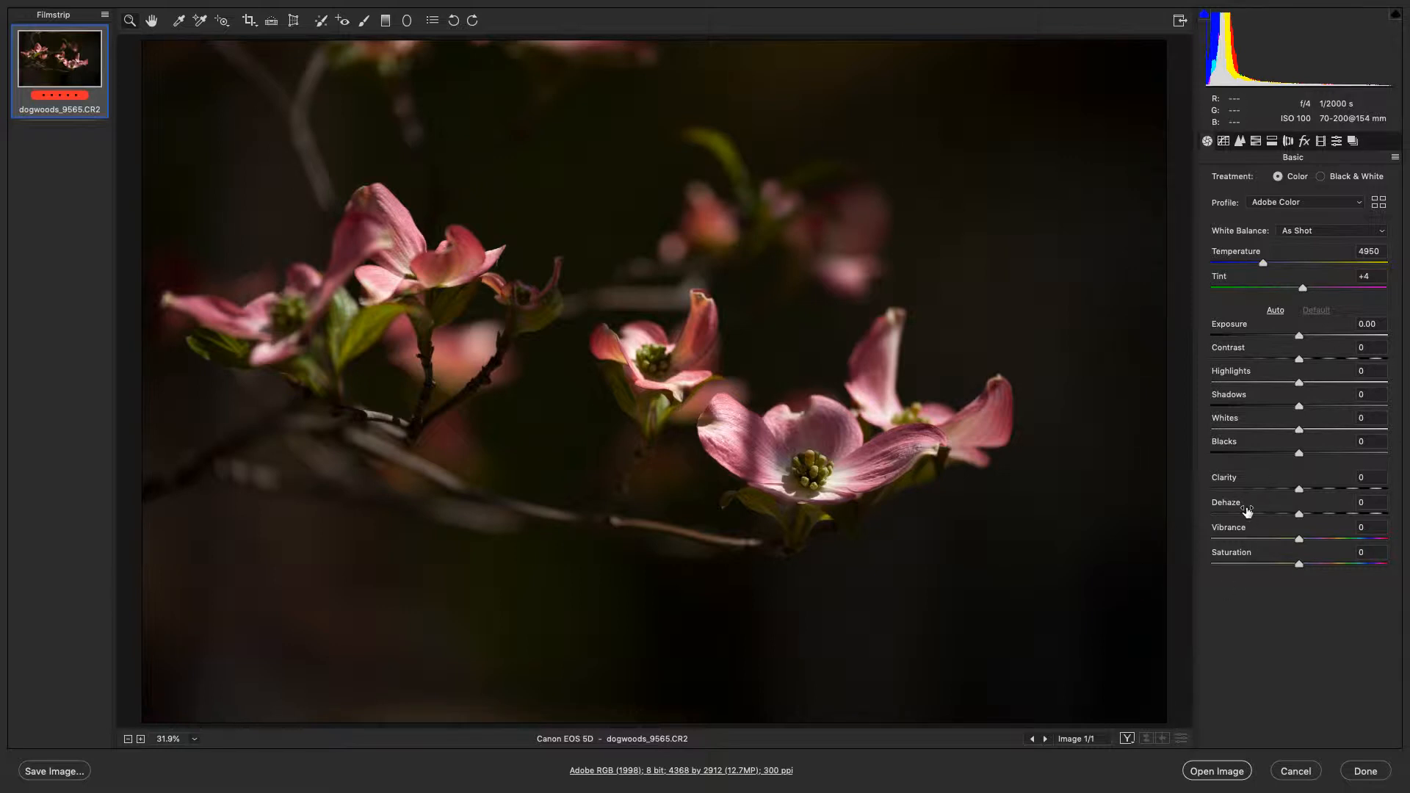
pyautogui.moveTo(1299, 362); pyautogui.dragTo(1299, 335)
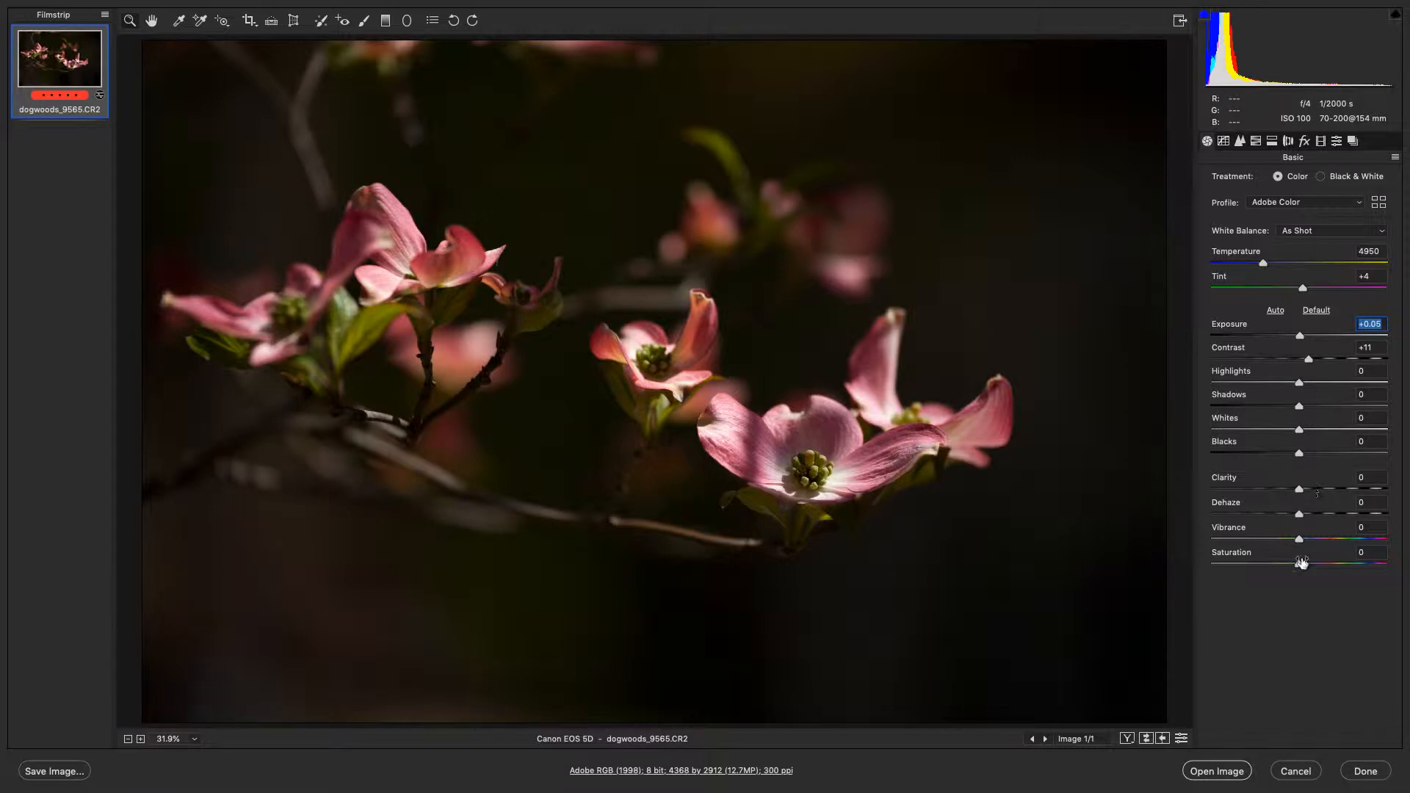
pyautogui.moveTo(1300, 567); pyautogui.dragTo(1300, 564)
pyautogui.moveTo(1301, 433); pyautogui.dragTo(1306, 433)
# Step: Open the adjusted raw image in Photoshop and run the Unsharp Mask action on it
pyautogui.click(1228, 773)
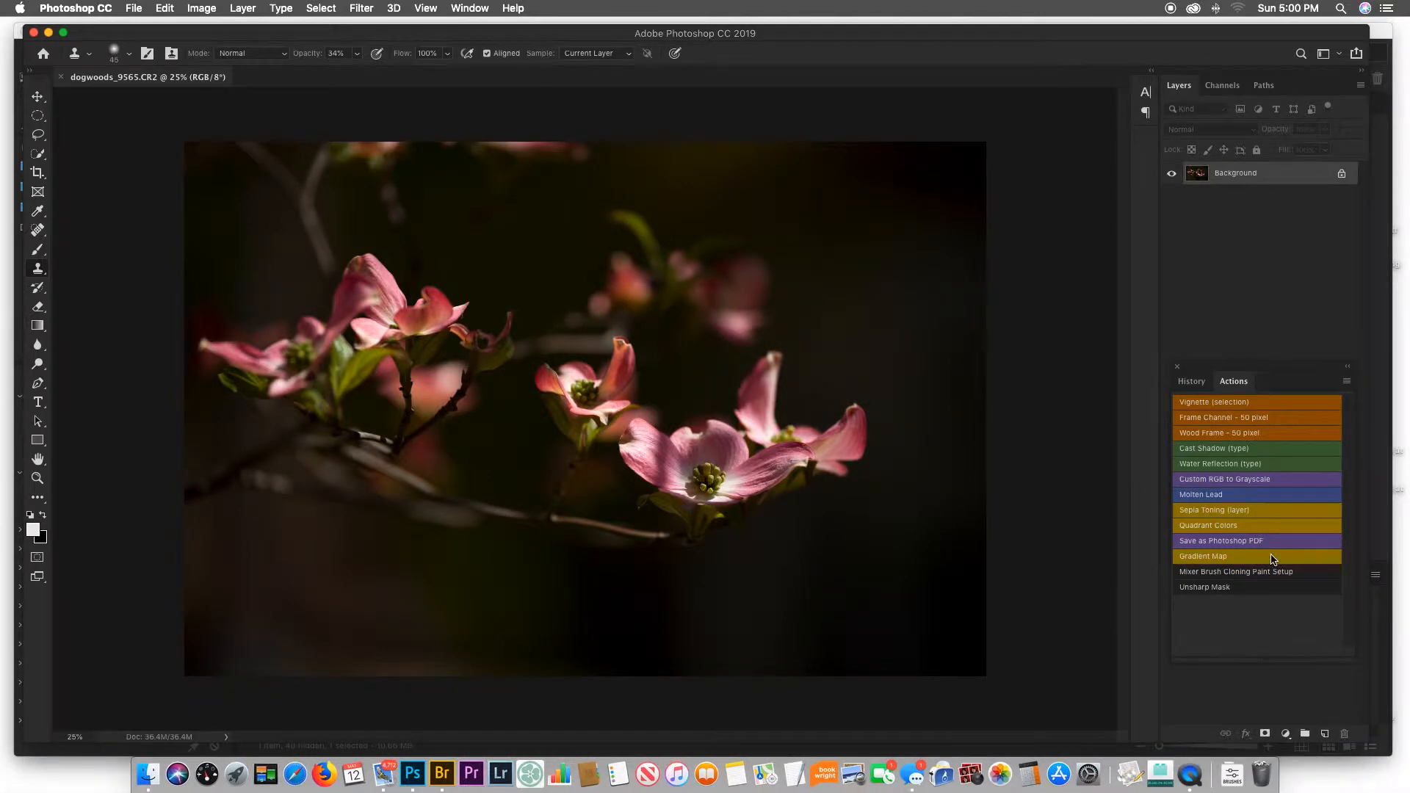
pyautogui.click(1240, 591)
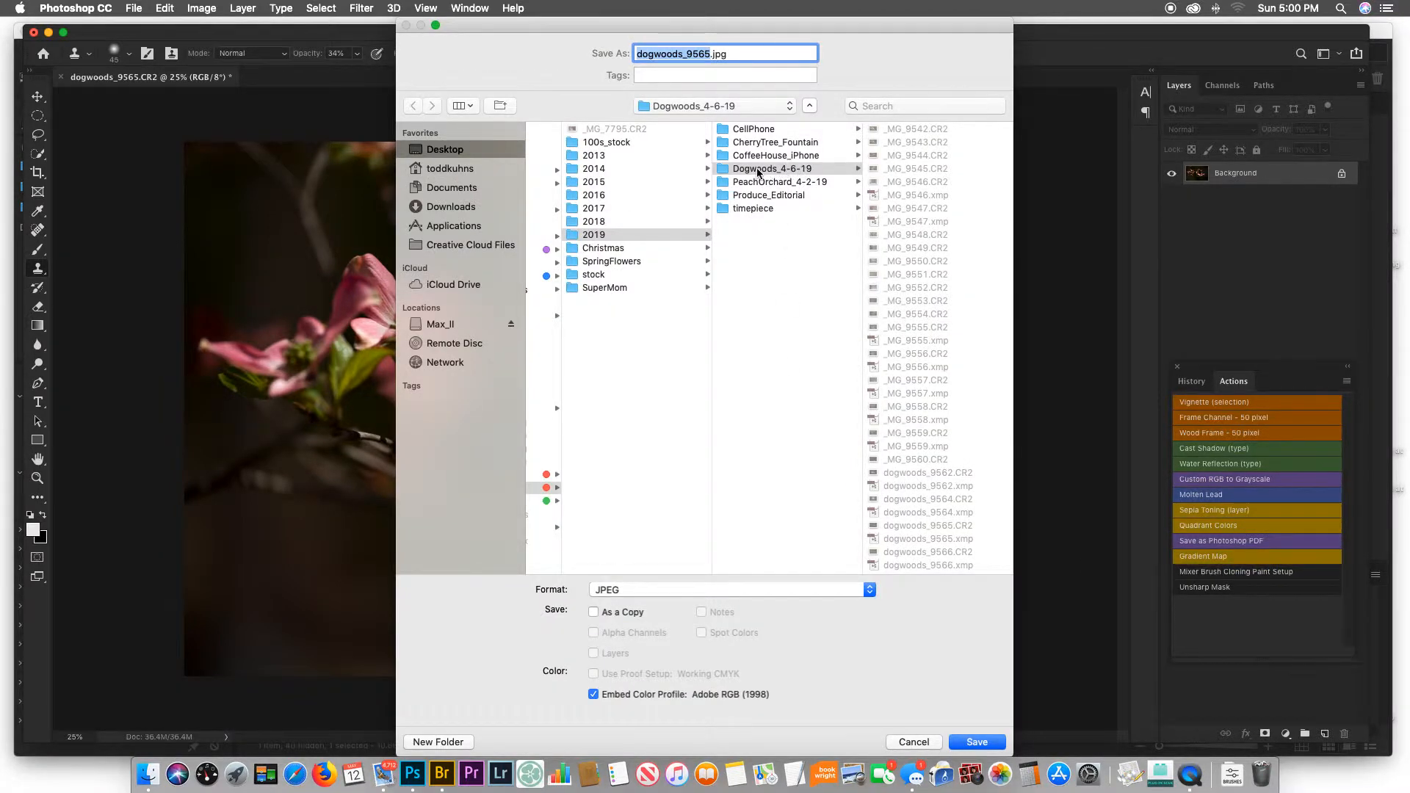
# Step: Save the image as dogwoods_9565 in Photoshop format in the processed folder inside Dogwoods_4-6-19
pyautogui.scroll(-5, 900, 331)
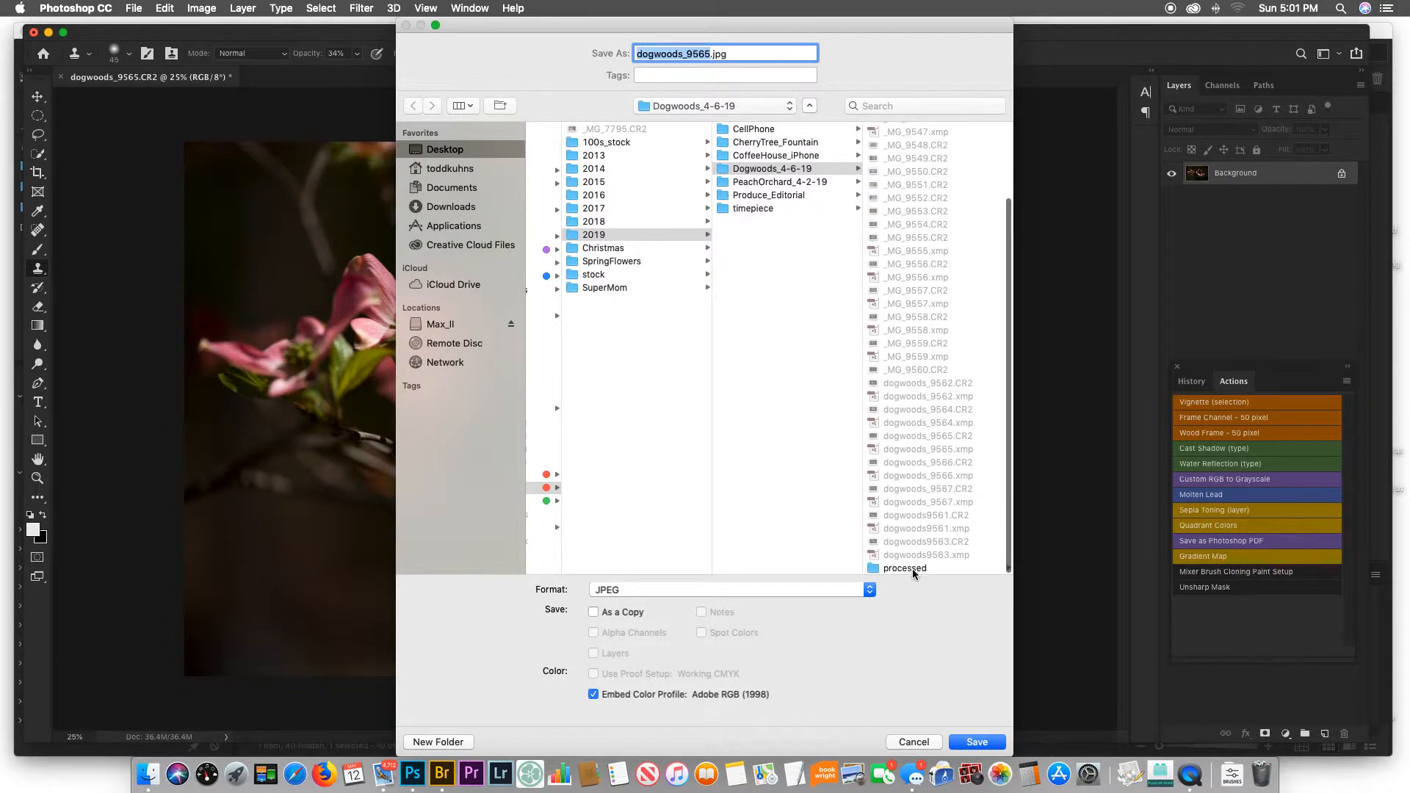
pyautogui.click(908, 563)
pyautogui.click(733, 595)
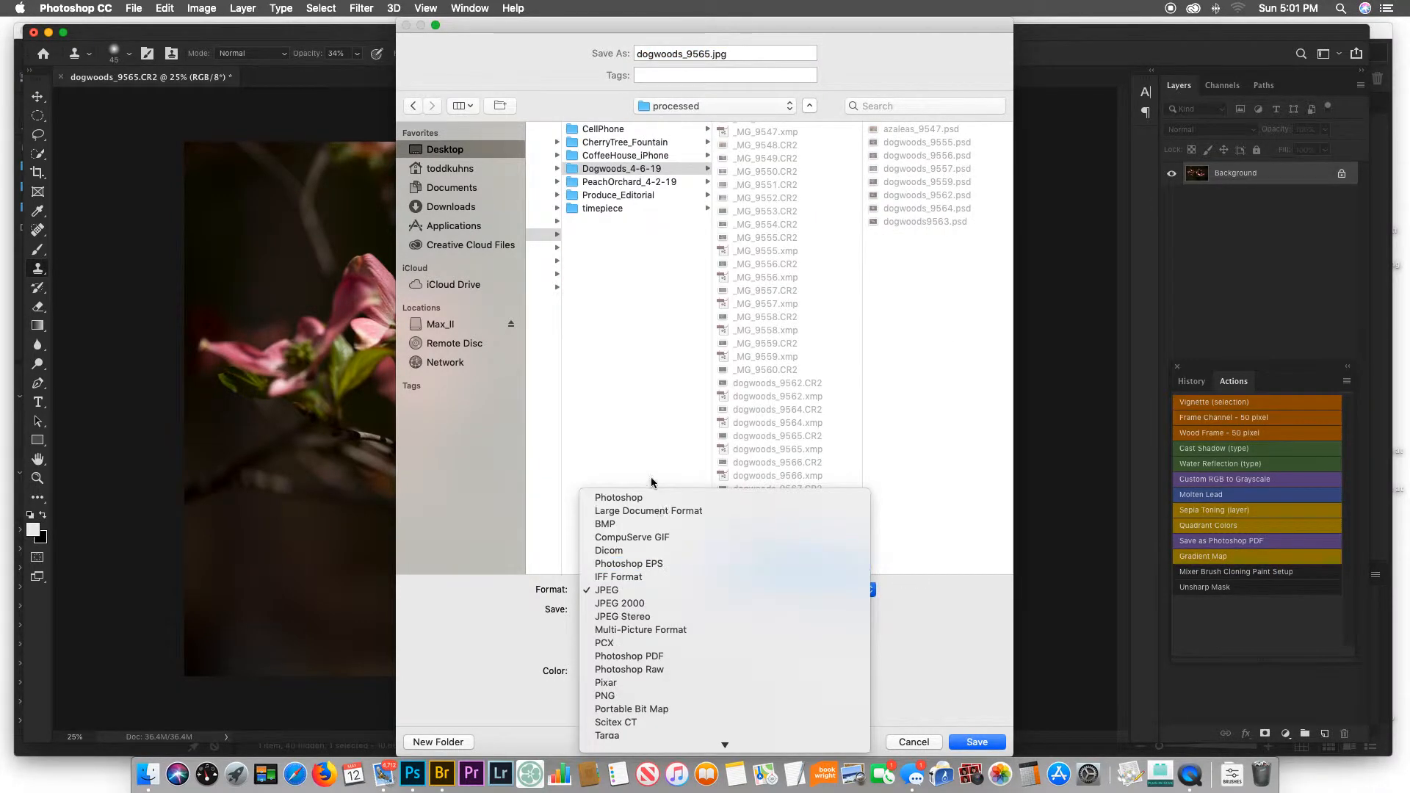
pyautogui.click(648, 495)
pyautogui.click(979, 743)
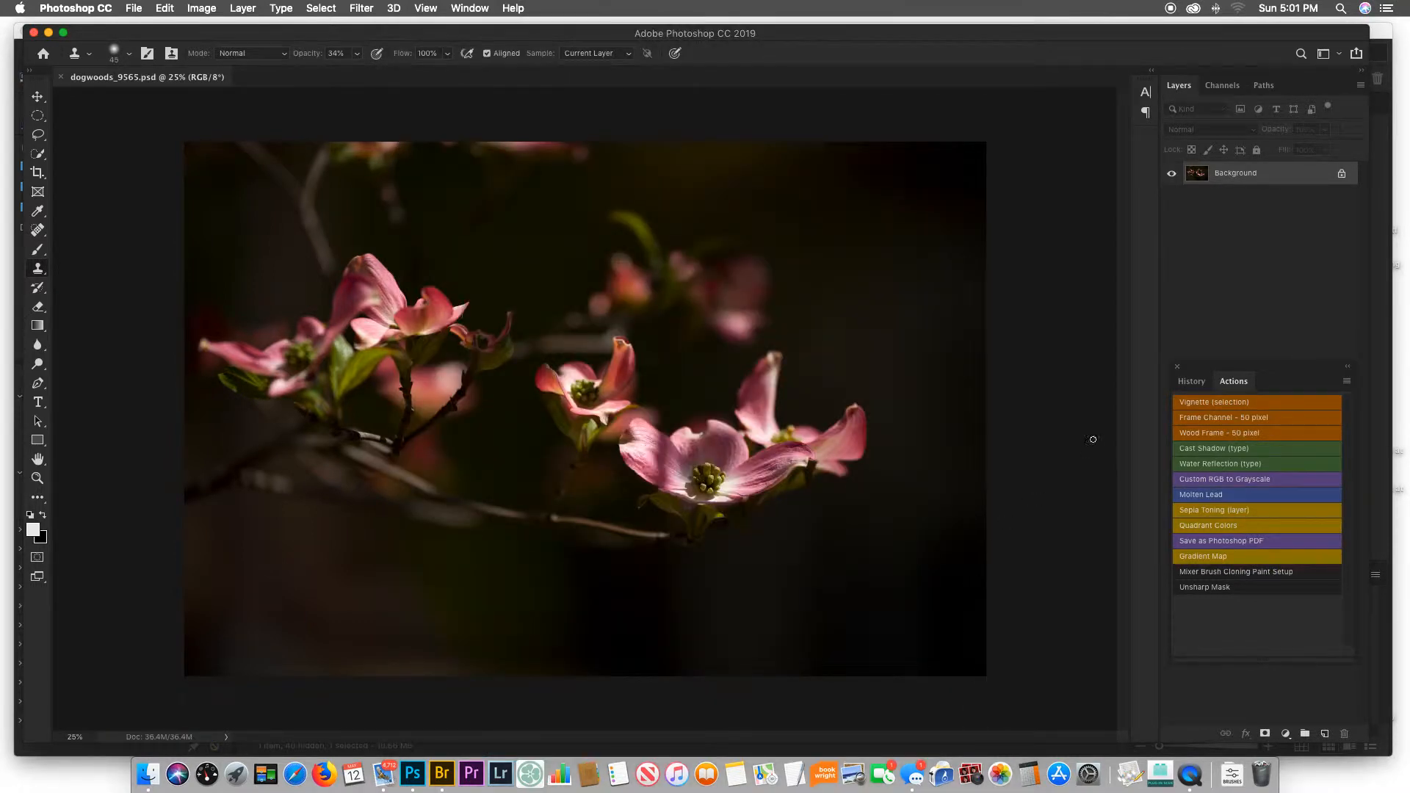
# Step: Duplicate the background layer and activate the Spot Healing Brush for retouching the copy
pyautogui.press('super+j')
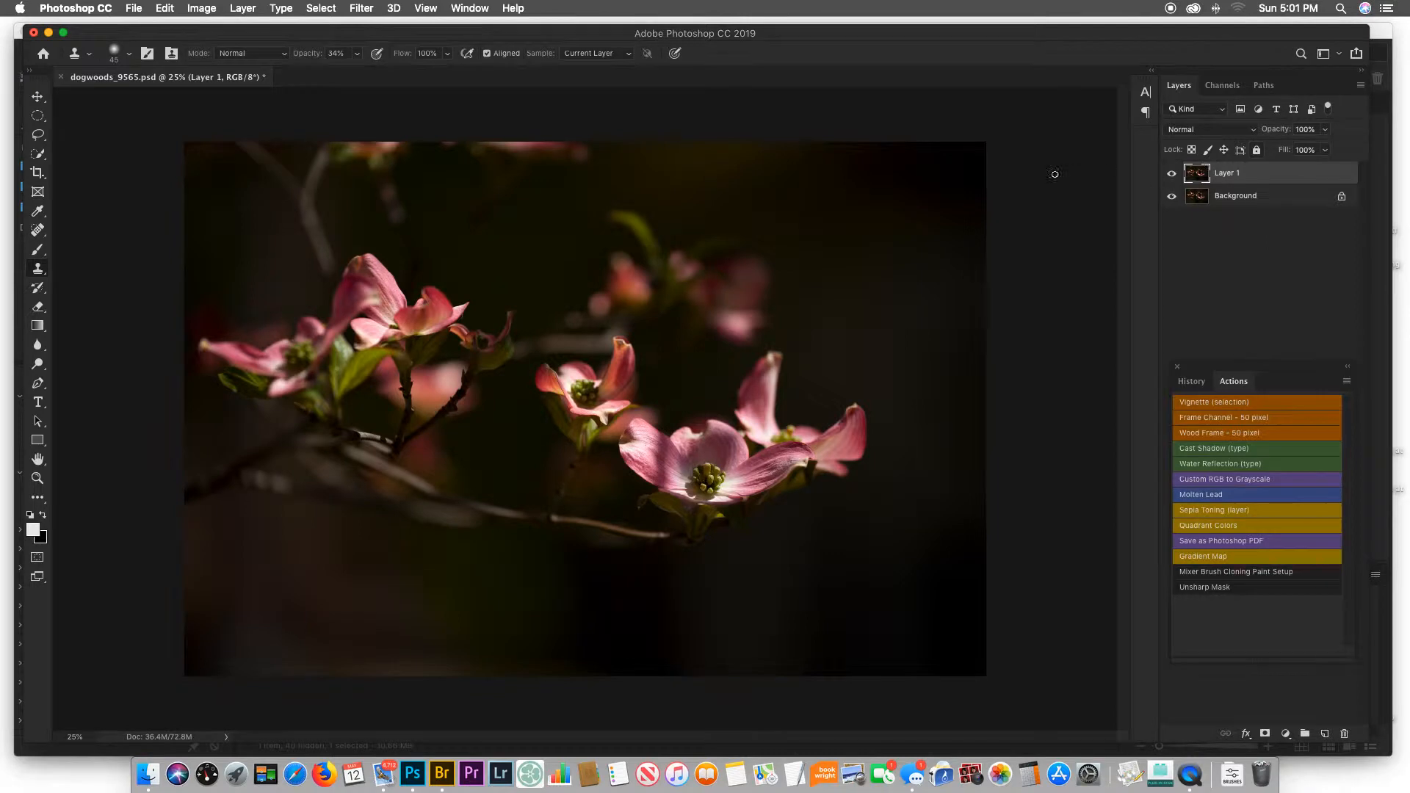
pyautogui.press('j')
# Step: Examine the enlarged photo's dark background, branches and petals for dust spots and blemishes
pyautogui.moveTo(220, 150)
pyautogui.mouseDown()
pyautogui.moveTo(279, 214)
pyautogui.moveTo(267, 208)
pyautogui.mouseUp()
pyautogui.moveTo(451, 321); pyautogui.dragTo(550, 415)
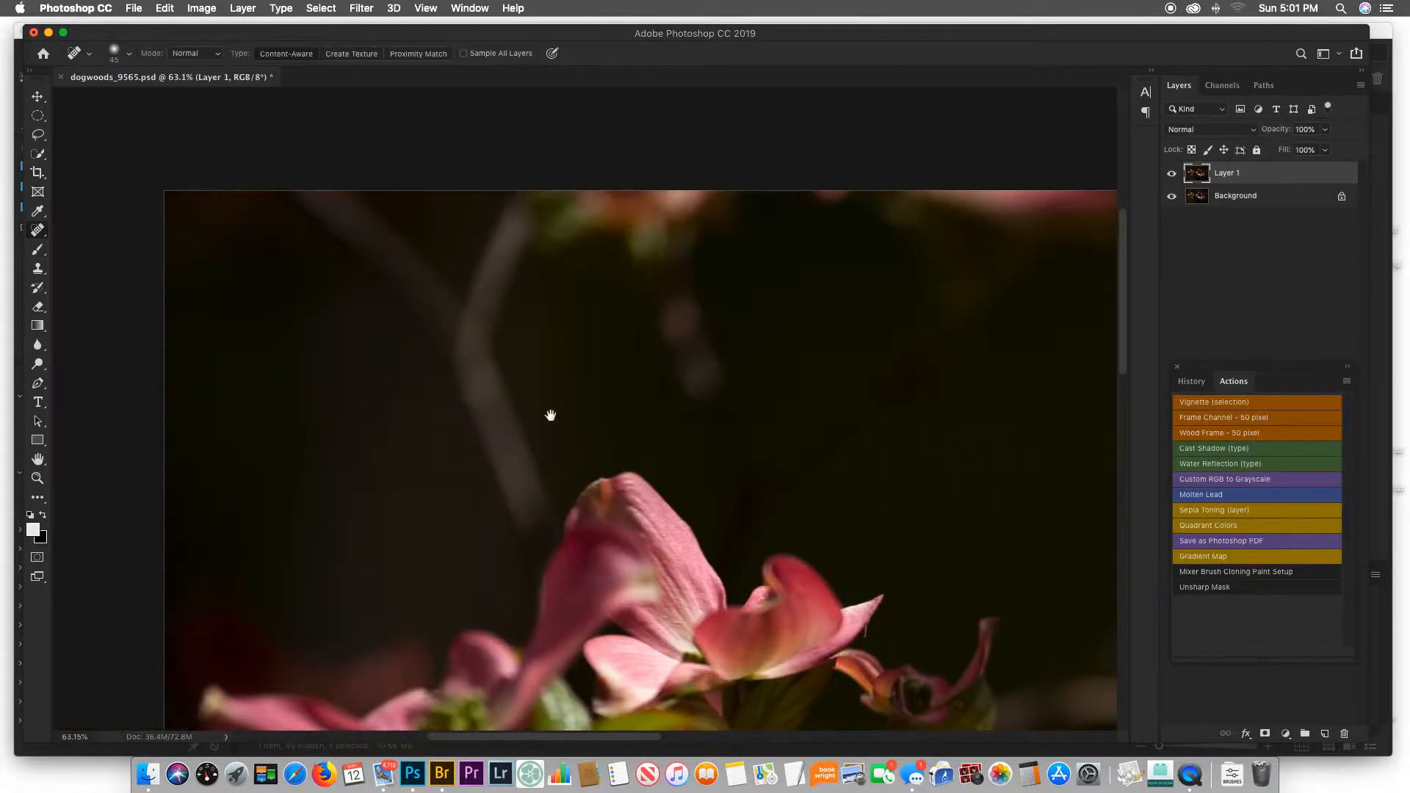
pyautogui.moveTo(752, 425); pyautogui.dragTo(567, 372)
pyautogui.moveTo(714, 372); pyautogui.dragTo(450, 370)
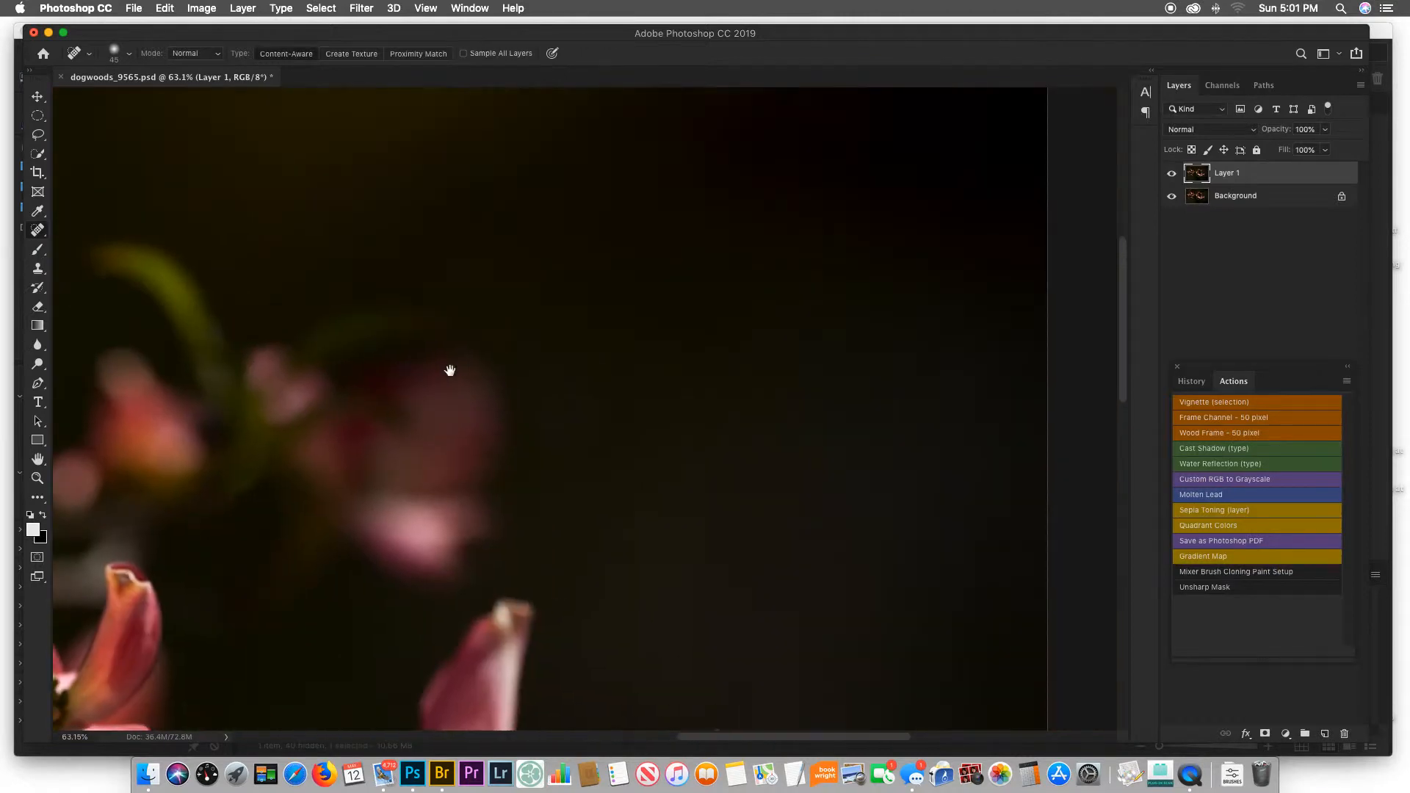
pyautogui.moveTo(636, 364); pyautogui.dragTo(557, 463)
pyautogui.moveTo(733, 545); pyautogui.dragTo(756, 277)
pyautogui.moveTo(423, 346)
pyautogui.mouseDown()
pyautogui.moveTo(558, 395)
pyautogui.moveTo(647, 352)
pyautogui.mouseUp()
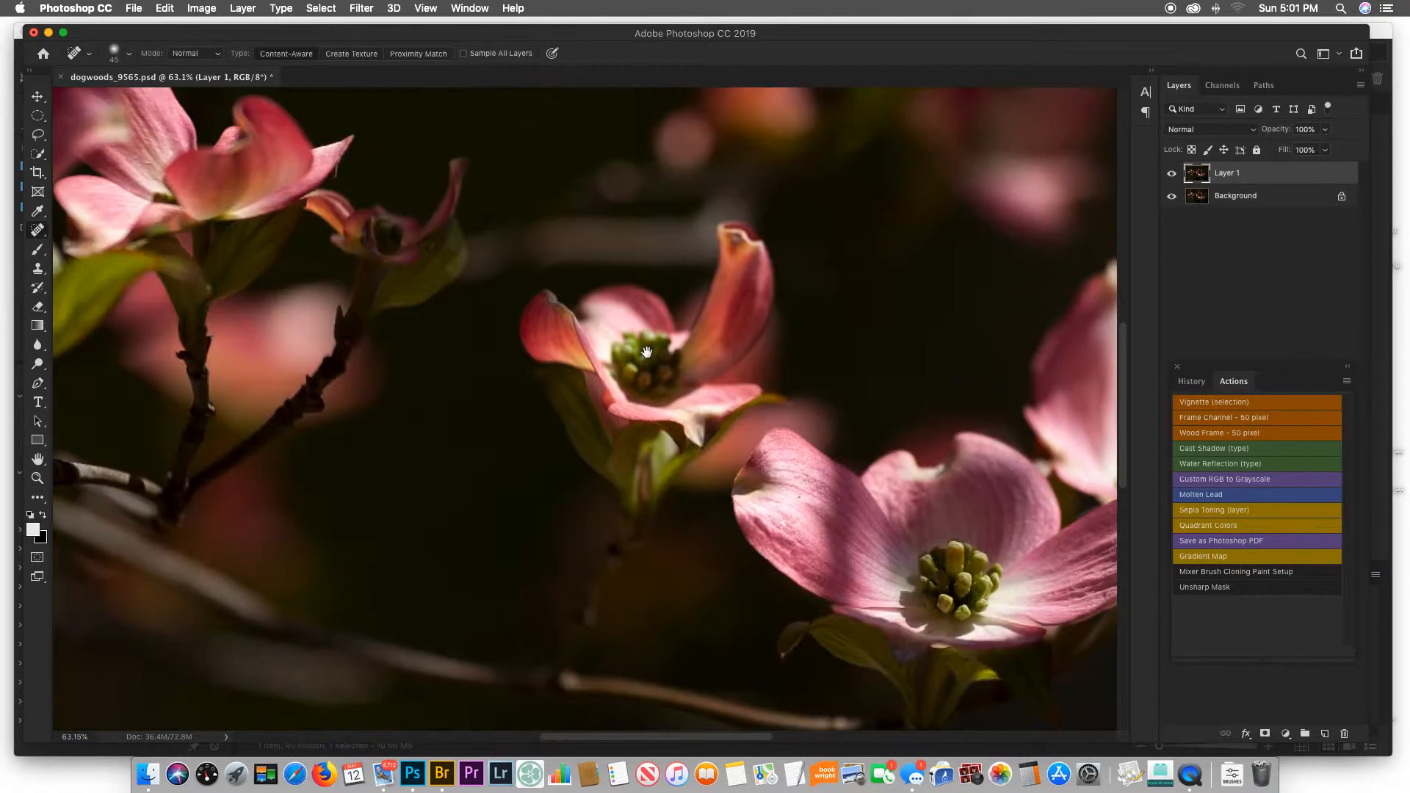
pyautogui.moveTo(444, 363)
pyautogui.mouseDown()
pyautogui.moveTo(689, 328)
pyautogui.moveTo(698, 350)
pyautogui.mouseUp()
pyautogui.moveTo(360, 448)
pyautogui.mouseDown()
pyautogui.moveTo(612, 453)
pyautogui.moveTo(585, 145)
pyautogui.mouseUp()
pyautogui.moveTo(724, 393)
pyautogui.mouseDown()
pyautogui.moveTo(715, 312)
pyautogui.moveTo(531, 341)
pyautogui.mouseUp()
pyautogui.moveTo(705, 328)
pyautogui.mouseDown()
pyautogui.moveTo(453, 330)
pyautogui.moveTo(478, 355)
pyautogui.moveTo(455, 358)
pyautogui.mouseUp()
pyautogui.moveTo(671, 371)
pyautogui.mouseDown()
pyautogui.moveTo(522, 368)
pyautogui.moveTo(450, 384)
pyautogui.mouseUp()
pyautogui.moveTo(605, 318); pyautogui.dragTo(642, 337)
pyautogui.moveTo(761, 236); pyautogui.dragTo(644, 413)
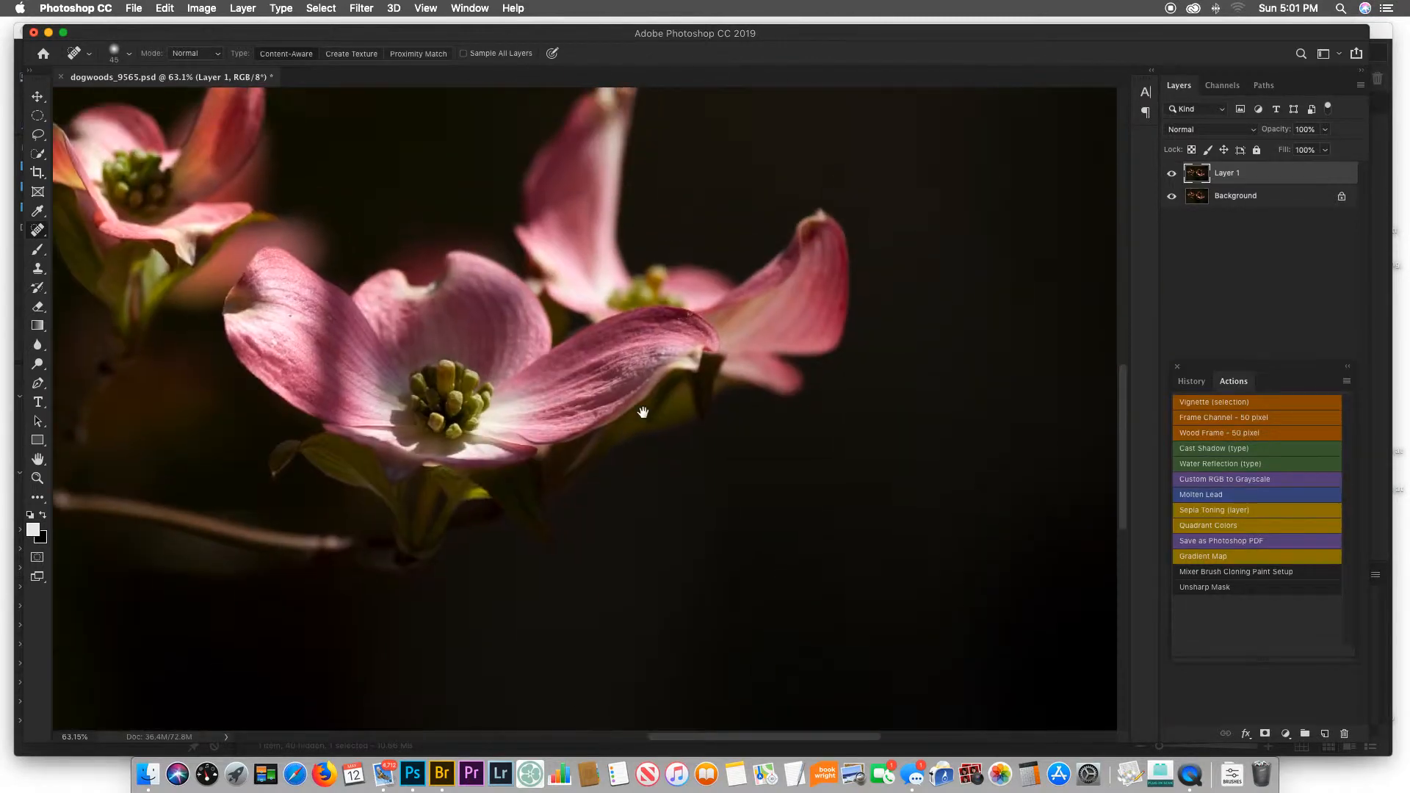
pyautogui.moveTo(803, 290); pyautogui.dragTo(597, 386)
pyautogui.moveTo(563, 283); pyautogui.dragTo(627, 399)
pyautogui.moveTo(501, 368)
pyautogui.mouseDown()
pyautogui.moveTo(705, 356)
pyautogui.moveTo(743, 309)
pyautogui.mouseUp()
pyautogui.moveTo(589, 340)
pyautogui.mouseDown()
pyautogui.moveTo(646, 355)
pyautogui.moveTo(774, 337)
pyautogui.mouseUp()
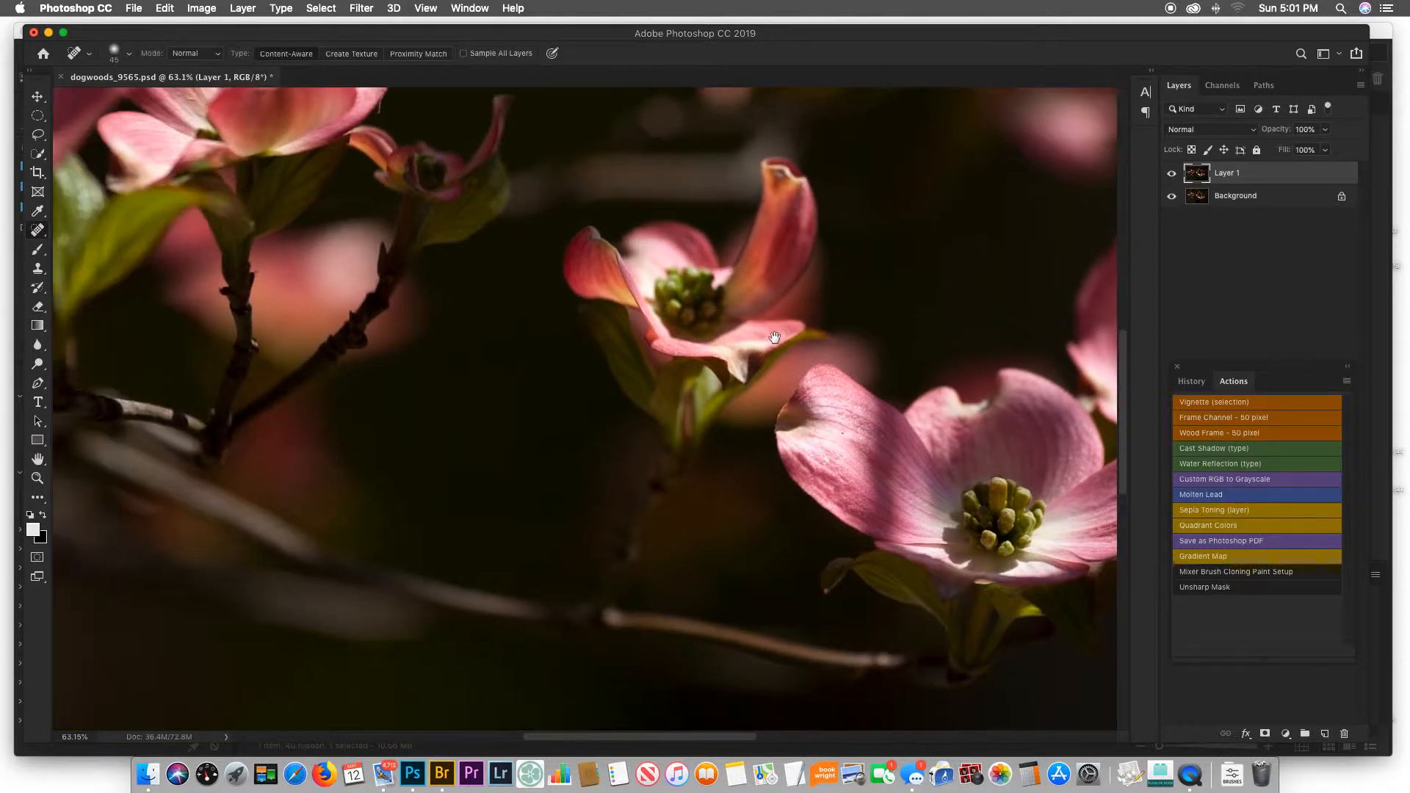
pyautogui.moveTo(532, 313); pyautogui.dragTo(699, 450)
pyautogui.moveTo(957, 499); pyautogui.dragTo(520, 324)
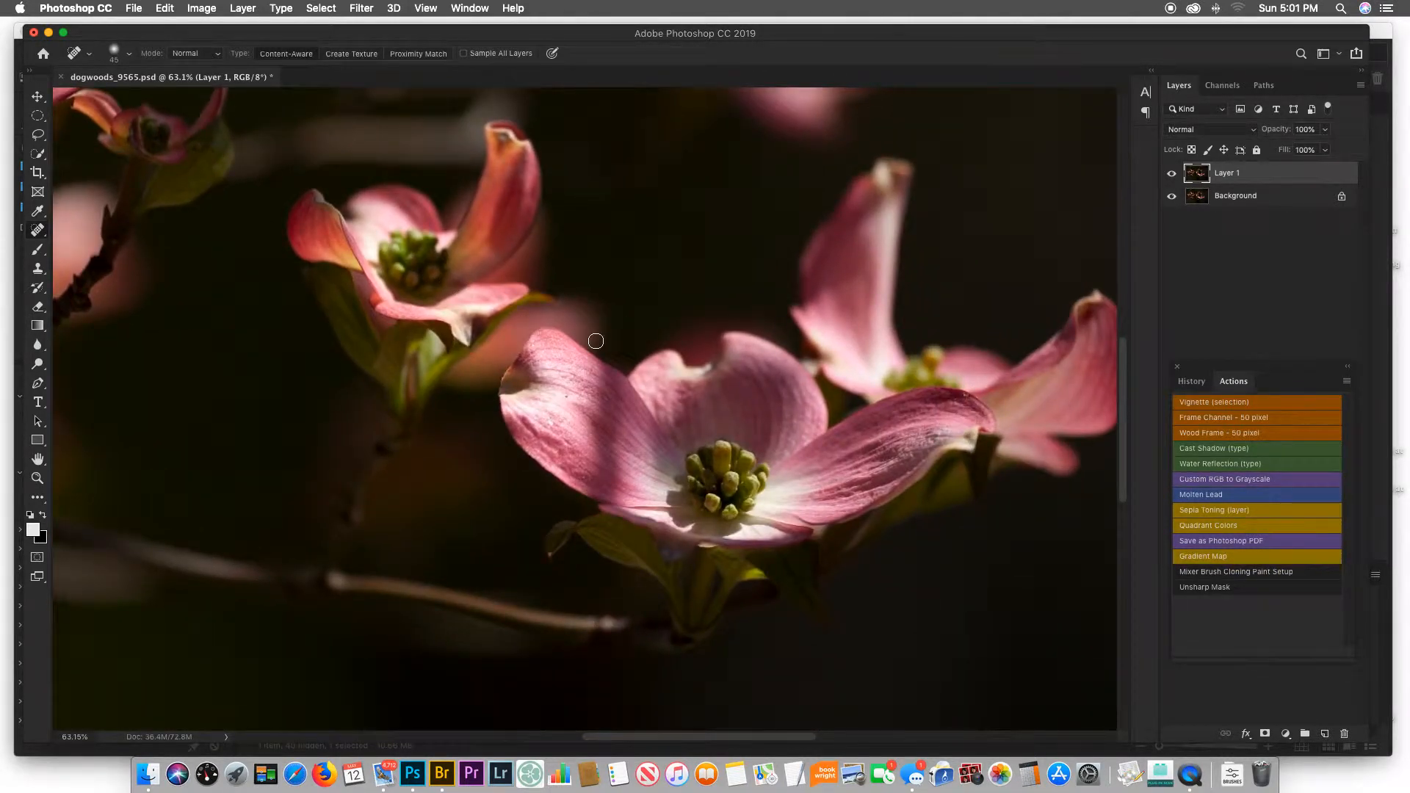
pyautogui.moveTo(595, 342); pyautogui.dragTo(505, 367)
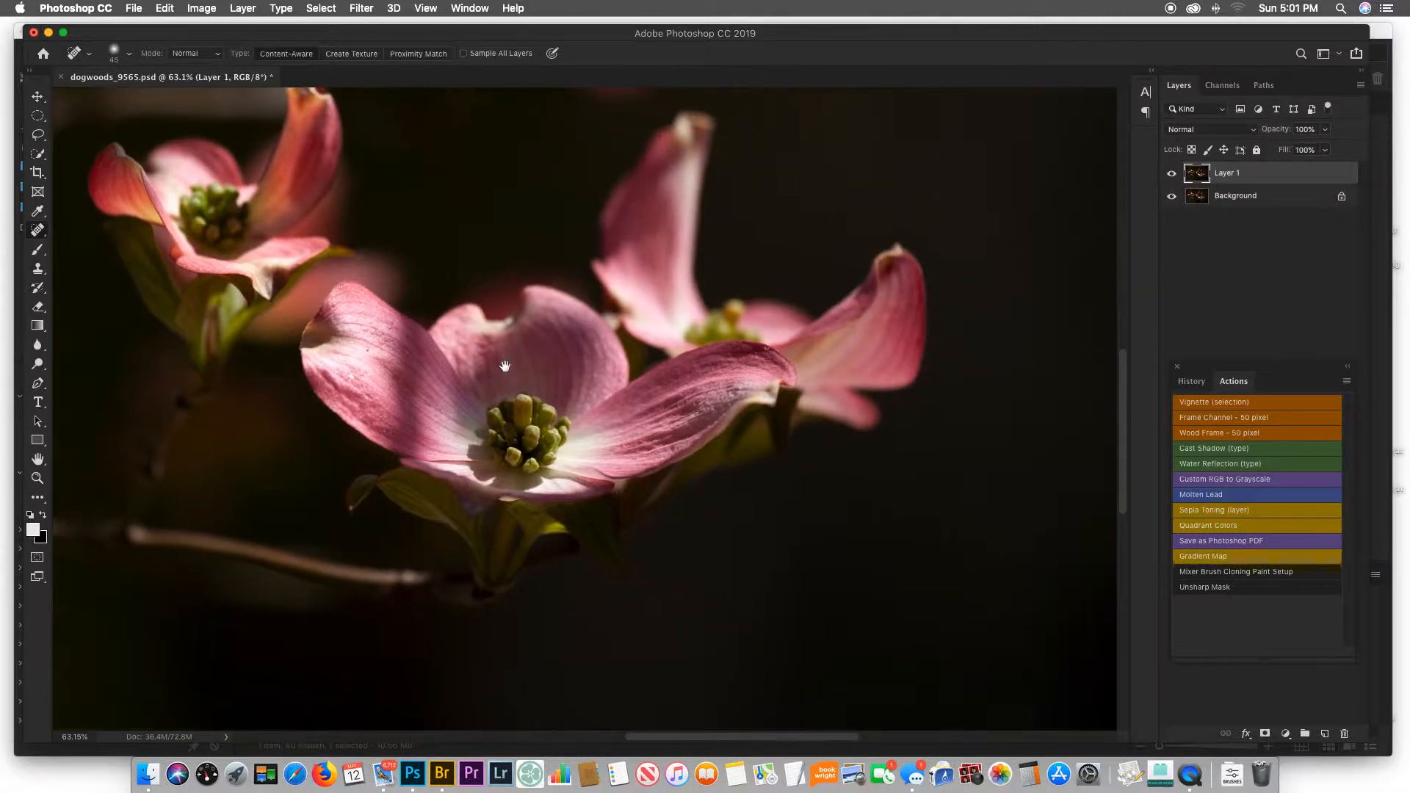
pyautogui.moveTo(542, 322); pyautogui.dragTo(588, 311)
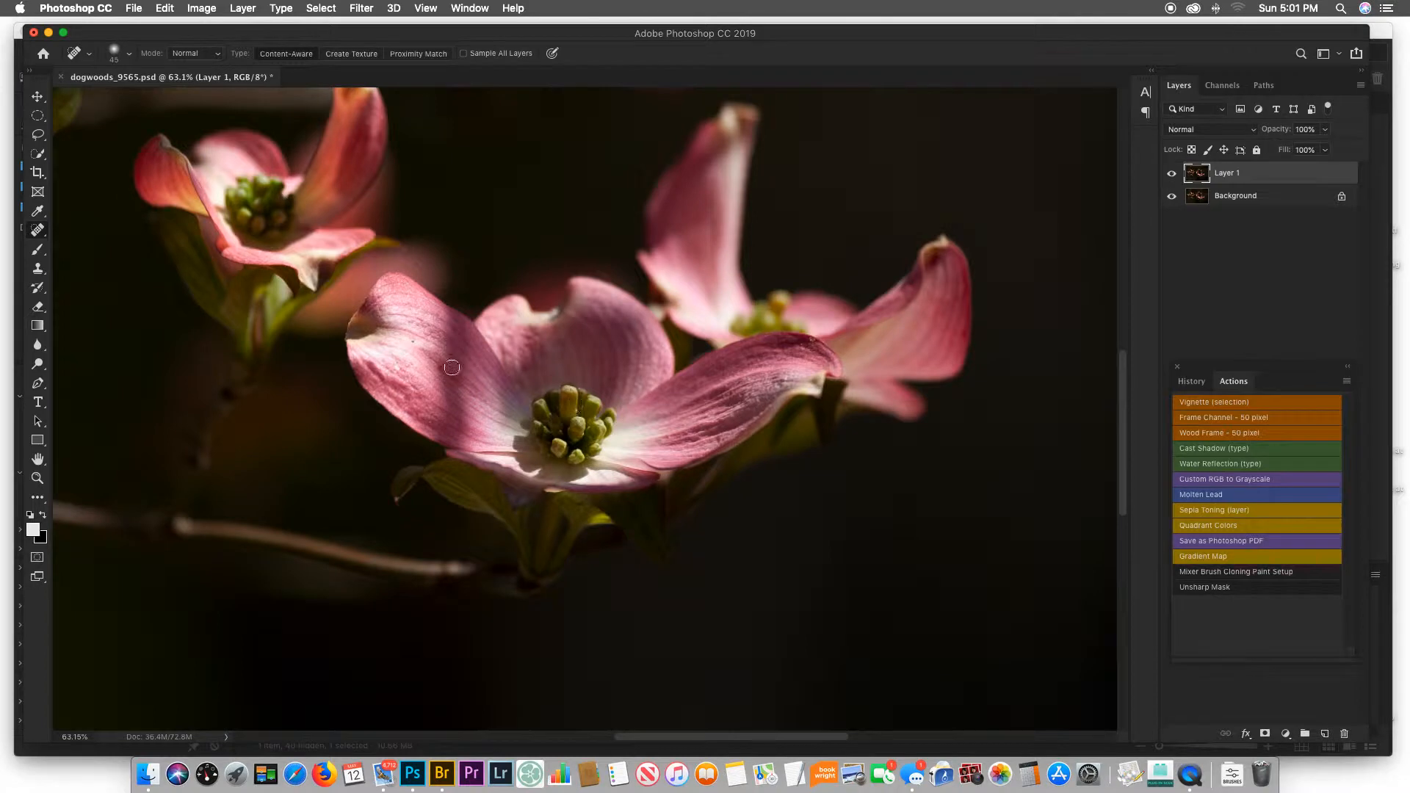
# Step: Heal the small blemish on the left petal of the largest dogwood flower
pyautogui.click(412, 344)
pyautogui.moveTo(670, 387); pyautogui.dragTo(744, 518)
pyautogui.moveTo(547, 426); pyautogui.dragTo(730, 488)
pyautogui.press('super+0')
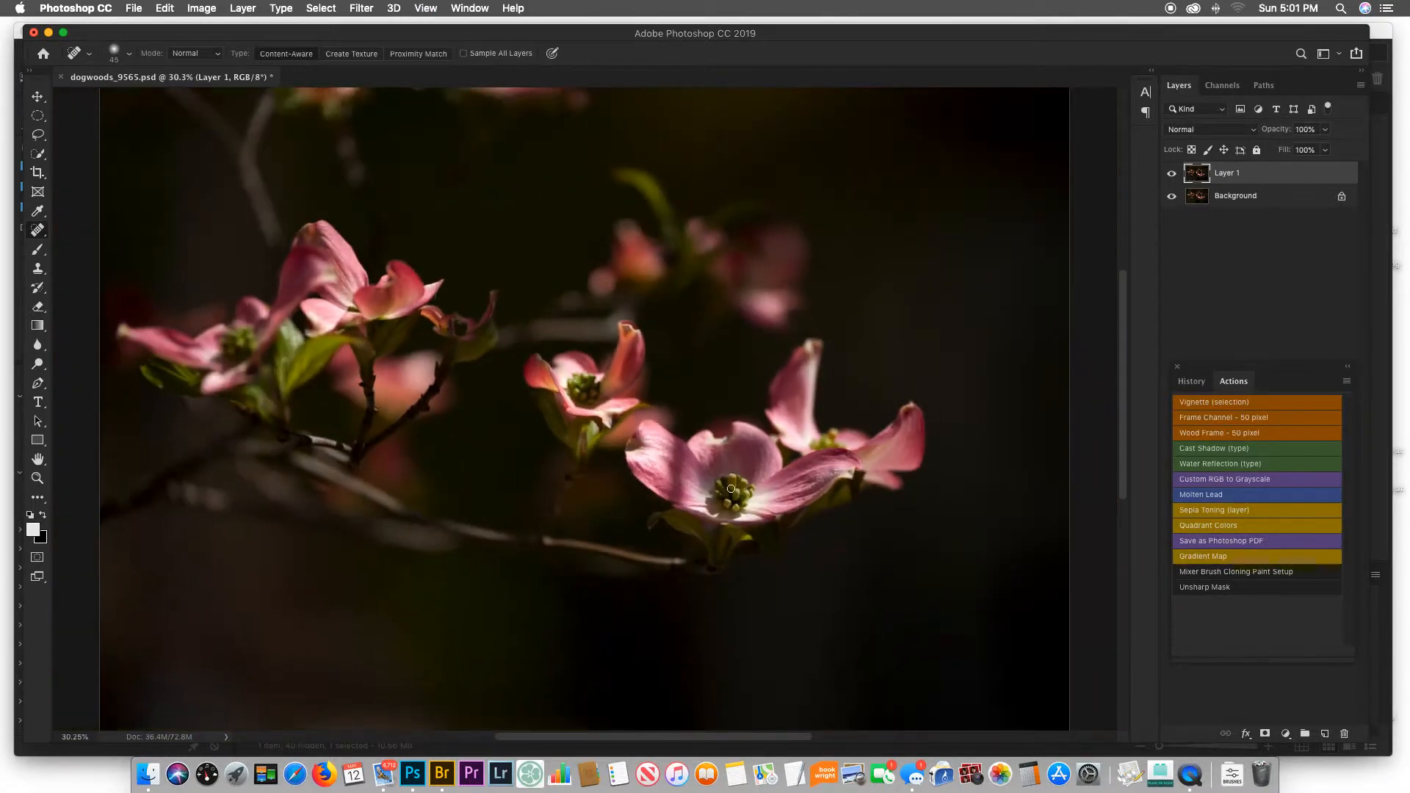
# Step: Merge the retouched layer down into the background and save the Photoshop file
pyautogui.press('super+e')
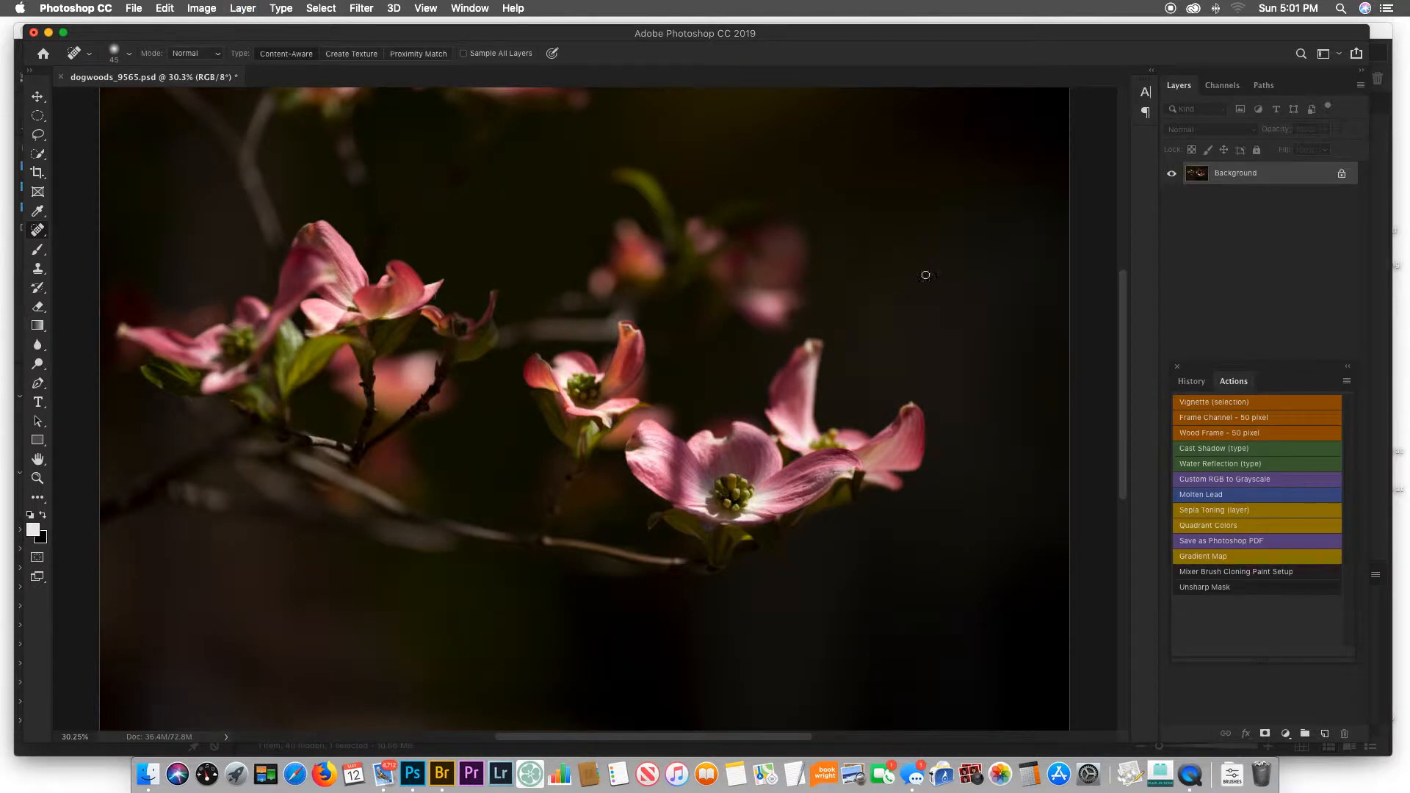
pyautogui.press('super+s')
# Step: Begin saving the dogwoods_9565 image under a new format, choosing JPEG
pyautogui.press('super+w')
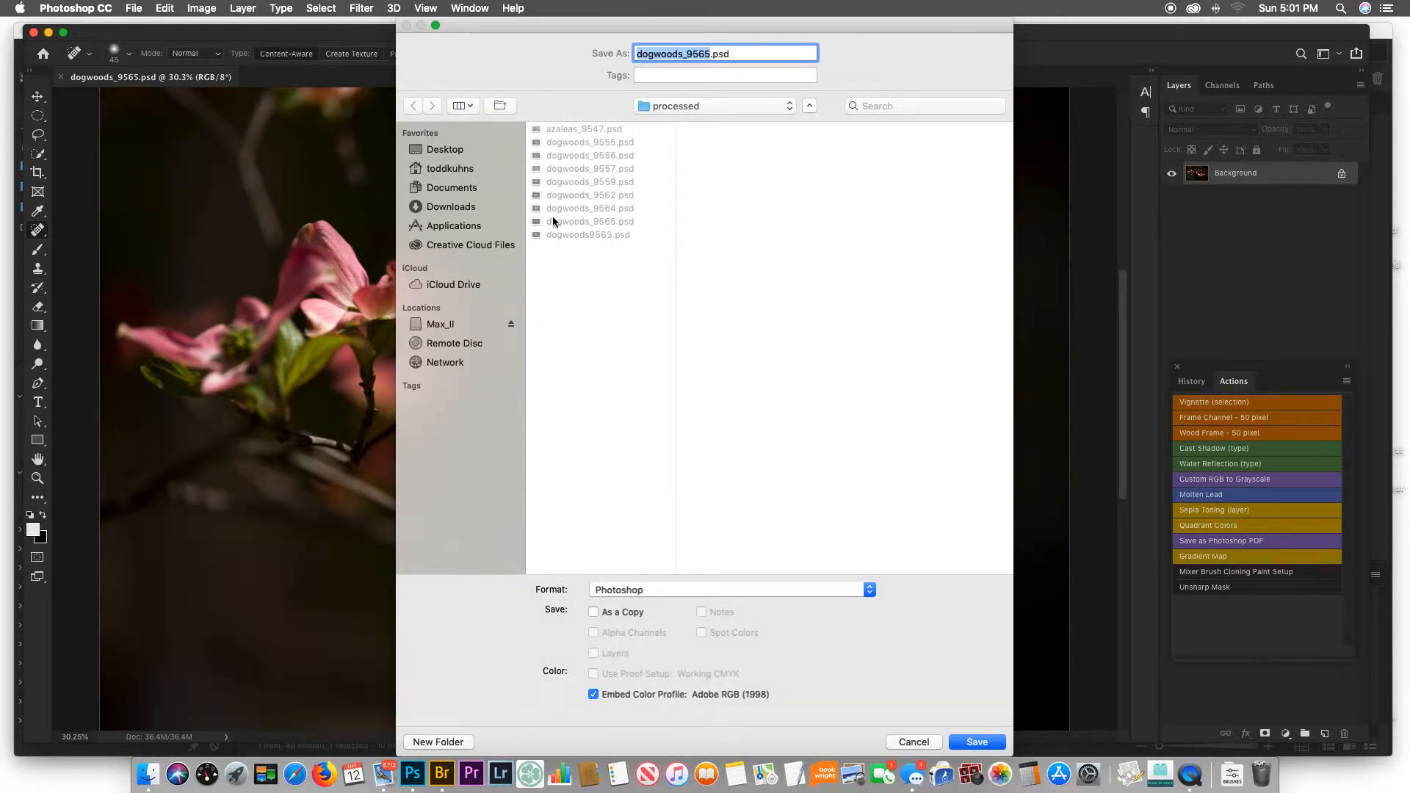
pyautogui.click(691, 591)
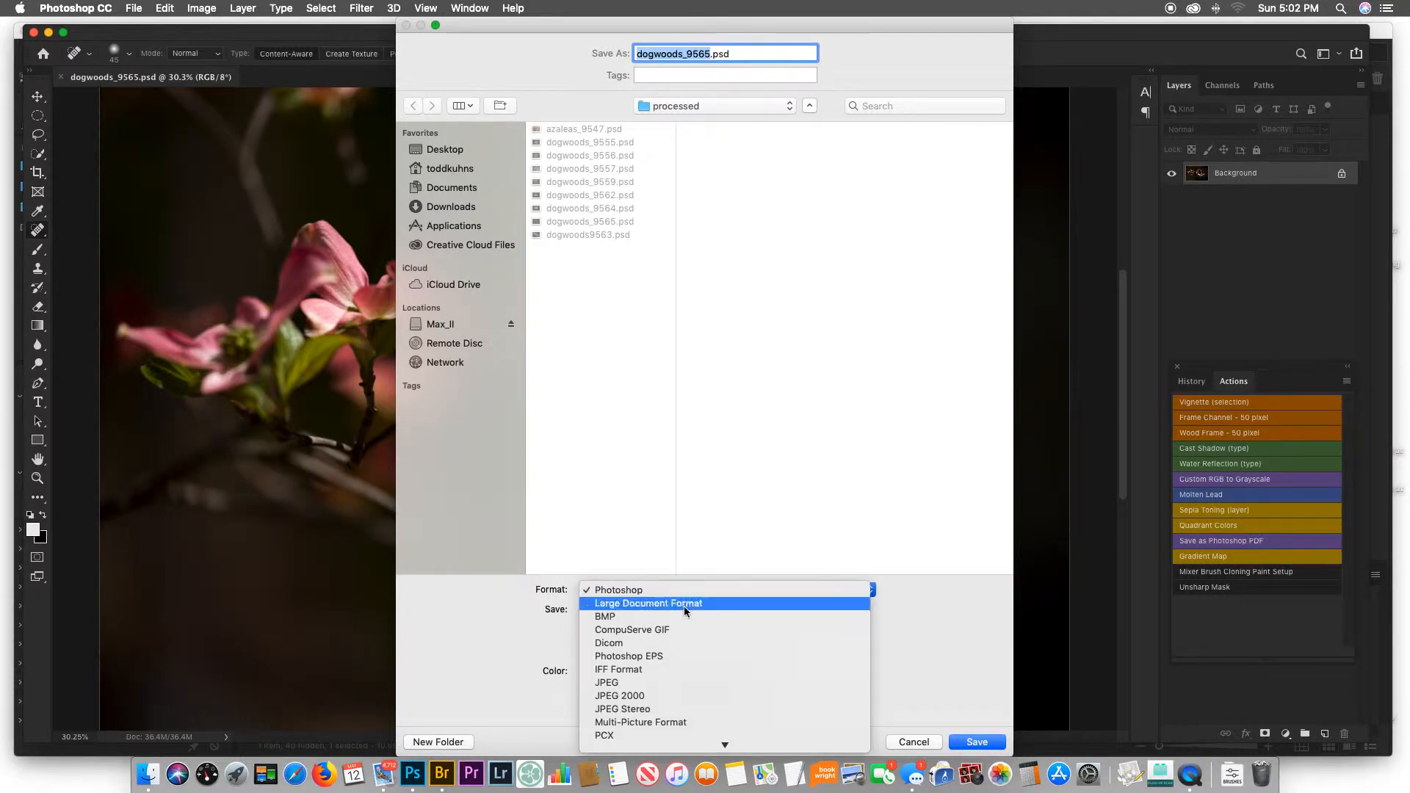
pyautogui.click(681, 683)
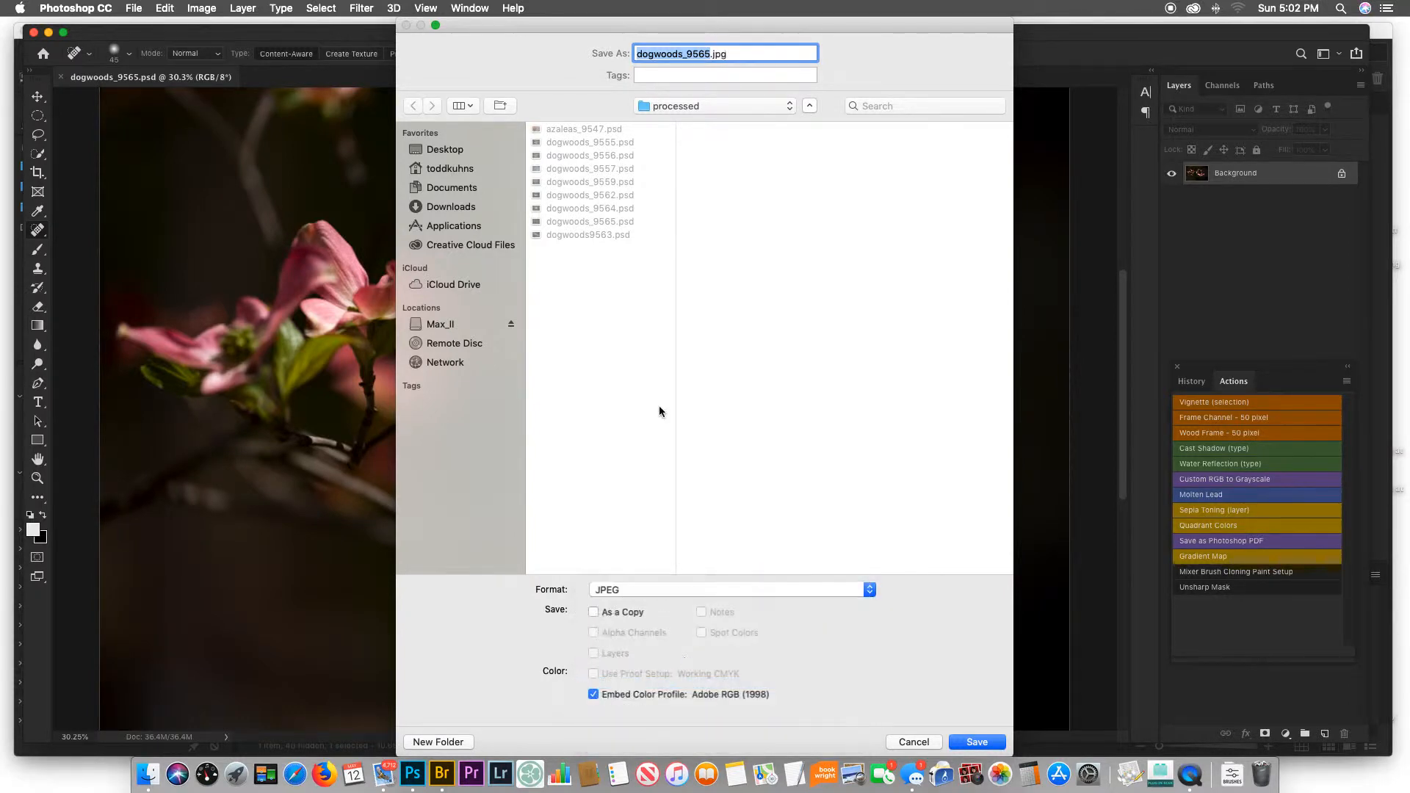
# Step: Set the save location to the Waiting to Keyword folder inside STOCK IMAGES on the Desktop
pyautogui.click(461, 151)
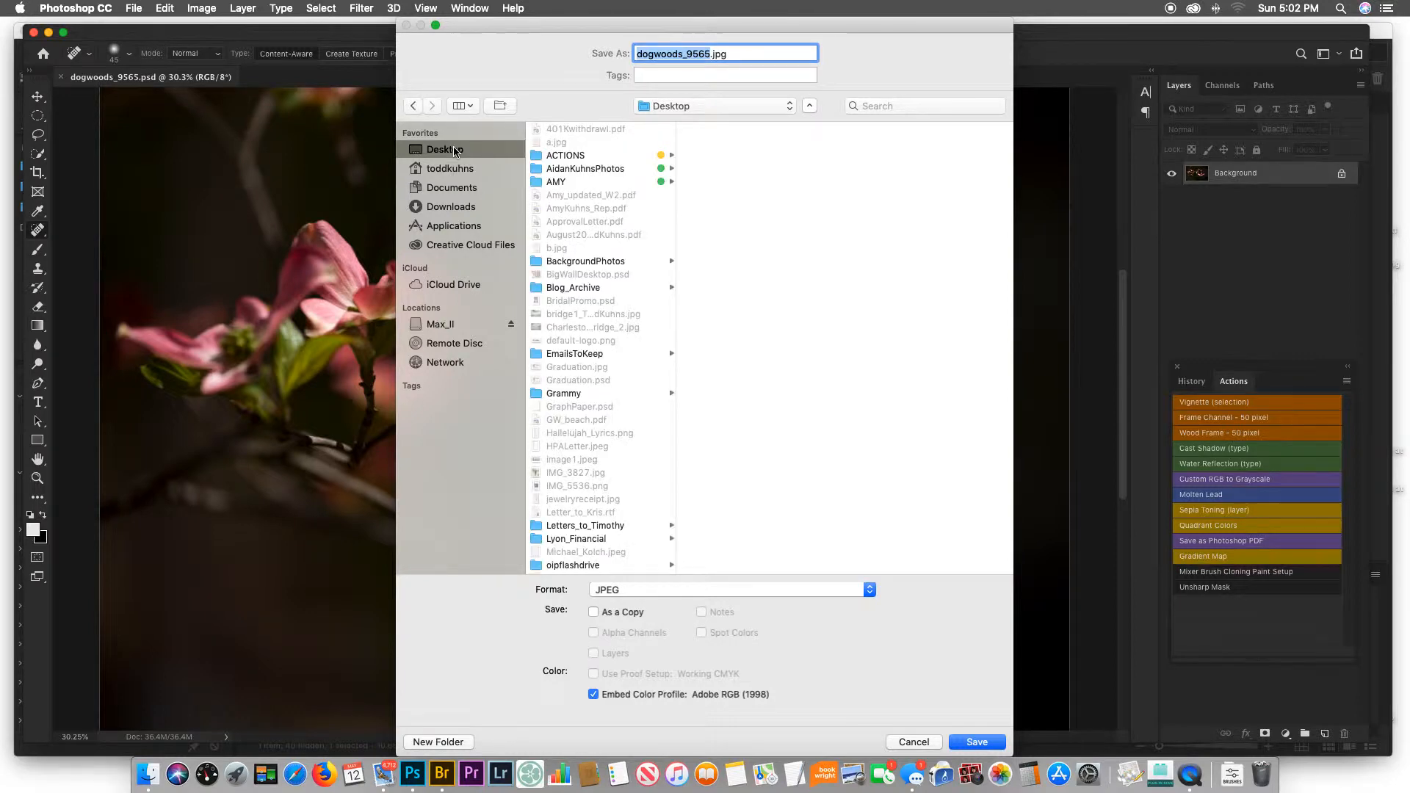
pyautogui.scroll(-6, 661, 419)
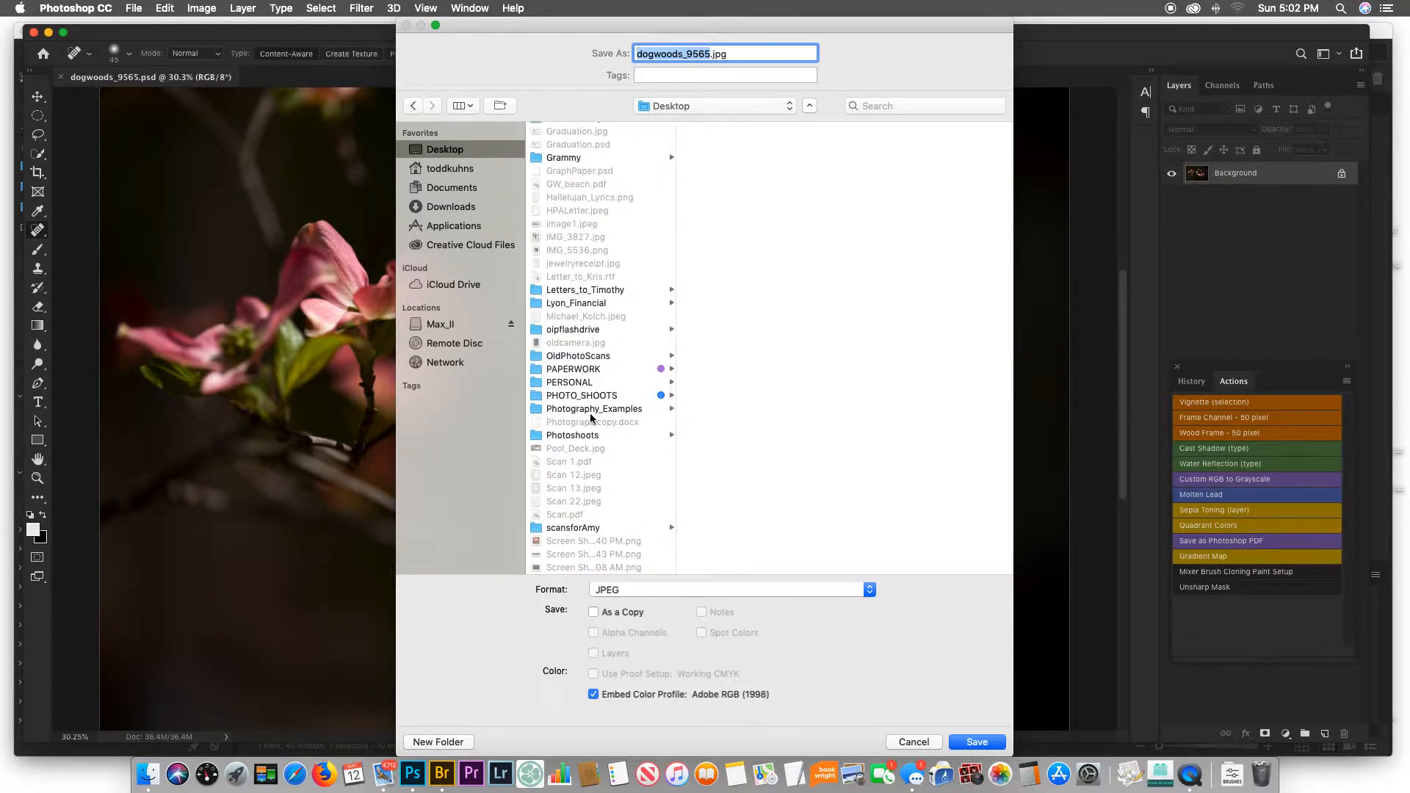
pyautogui.scroll(-8, 609, 396)
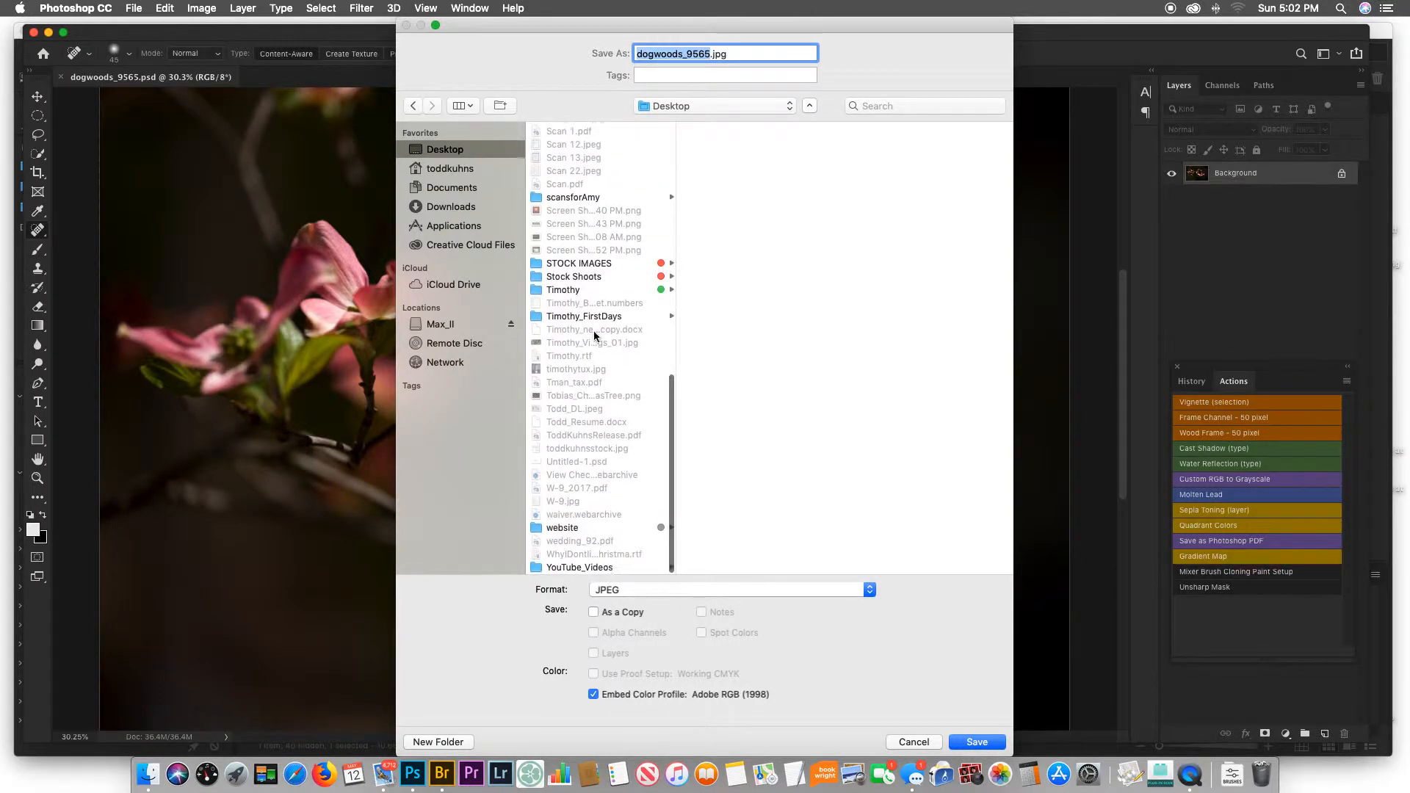
pyautogui.click(588, 265)
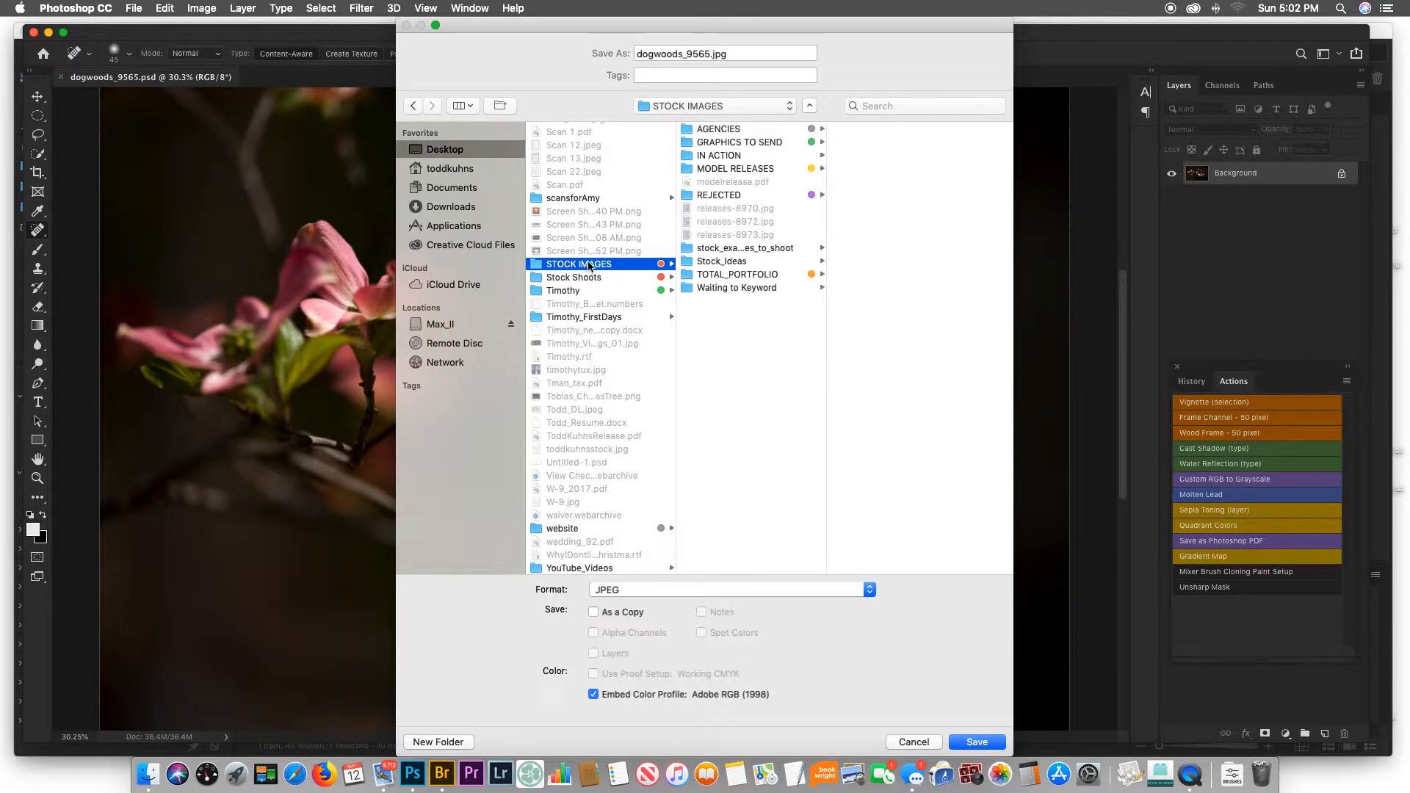
pyautogui.click(713, 291)
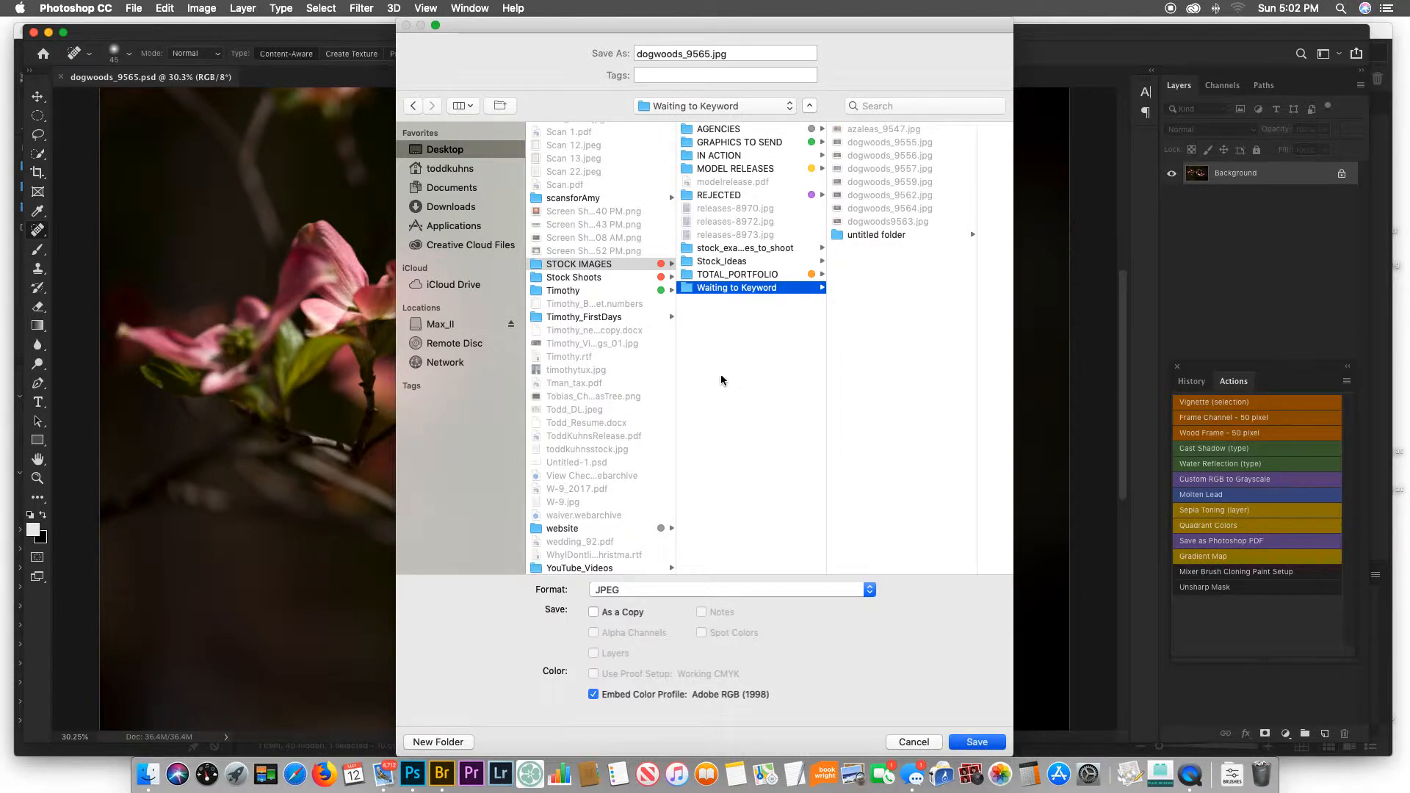
# Step: Save dogwoods_9565.jpg at quality 12 (Maximum) with the Baseline ("Standard") format option and close the image
pyautogui.press('Return')
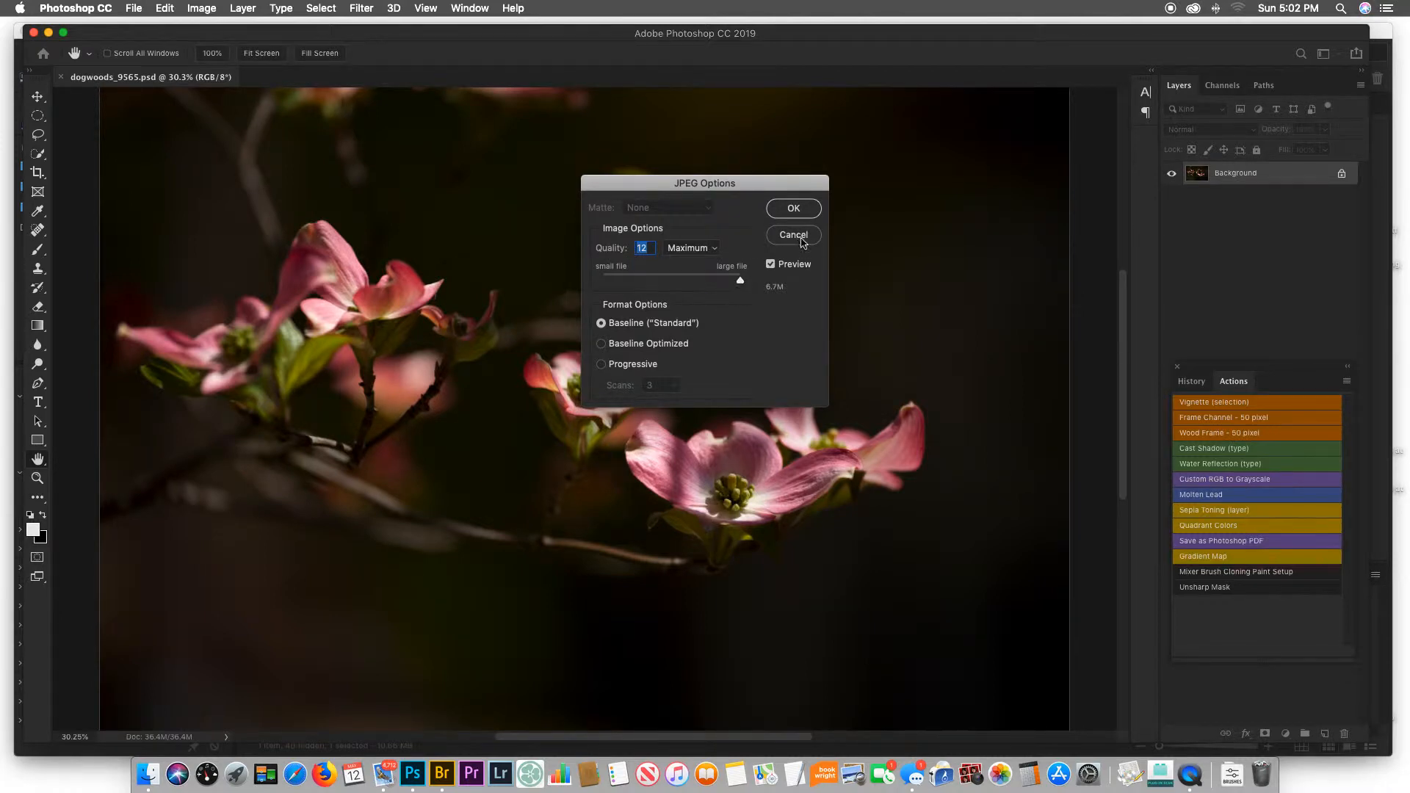
pyautogui.click(793, 208)
pyautogui.press('j')
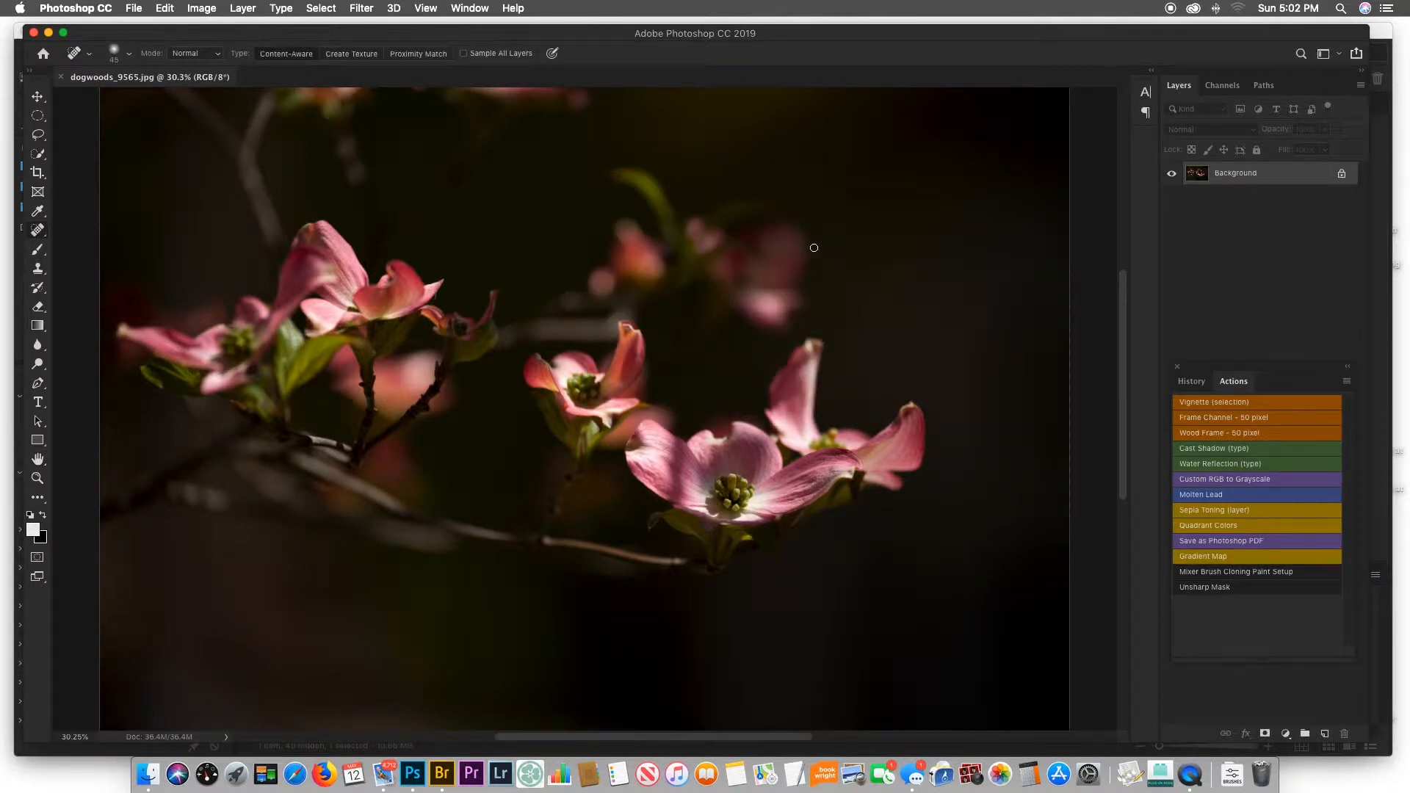
pyautogui.press('super+w')
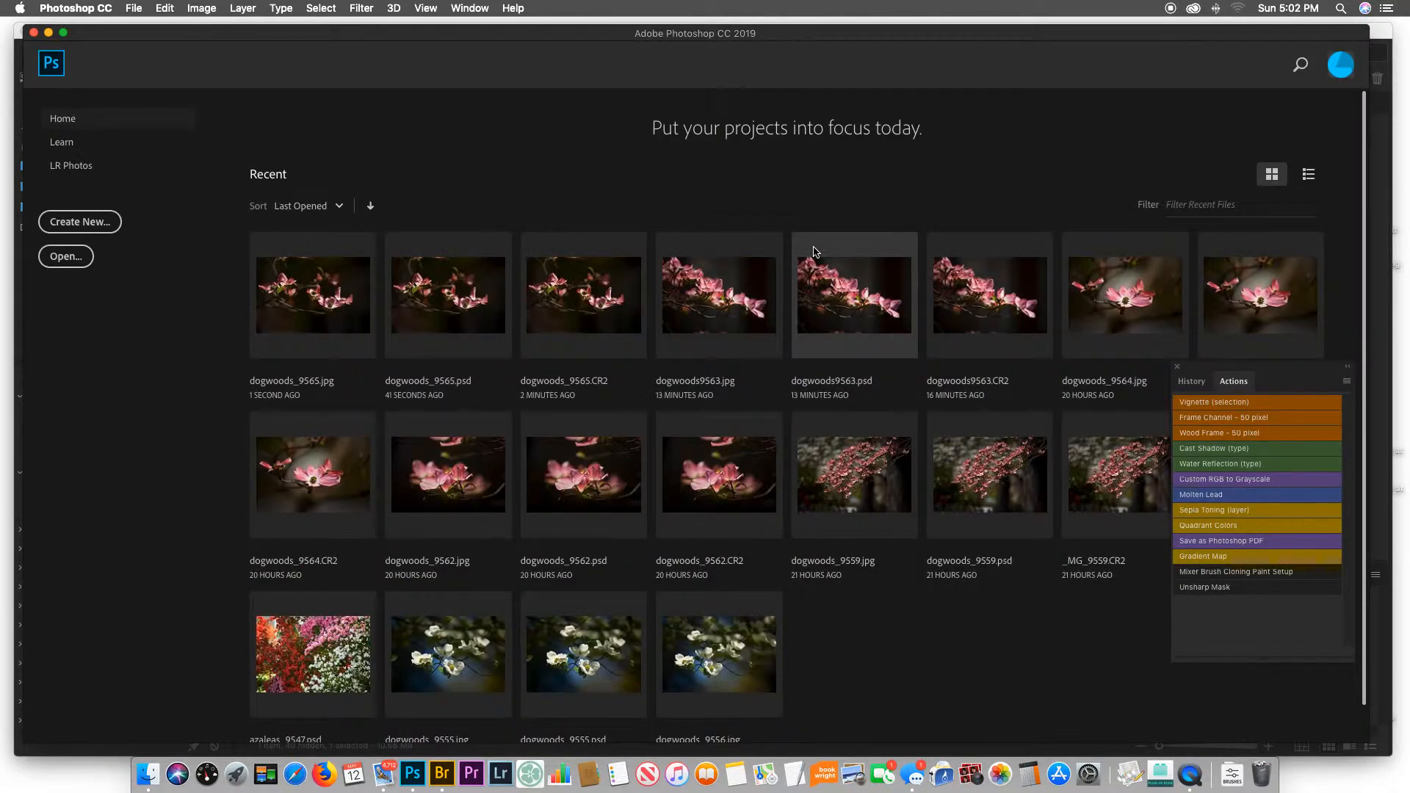
pyautogui.click(1171, 9)
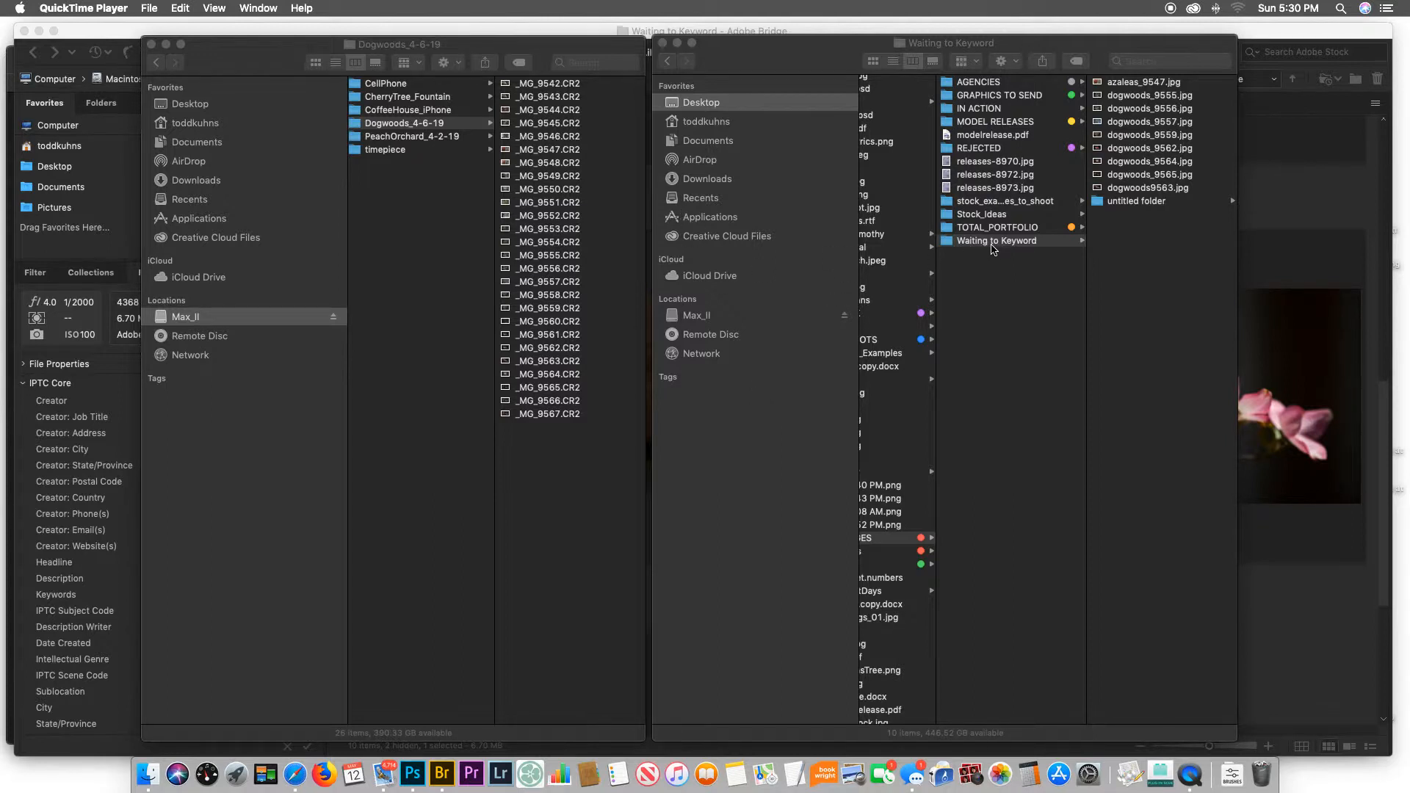
# Step: Open the Waiting to Keyword folder in Bridge and enter the photographer's name and year as the IPTC Creator of dogwoods_9565.jpg
pyautogui.moveTo(956, 250); pyautogui.dragTo(446, 768)
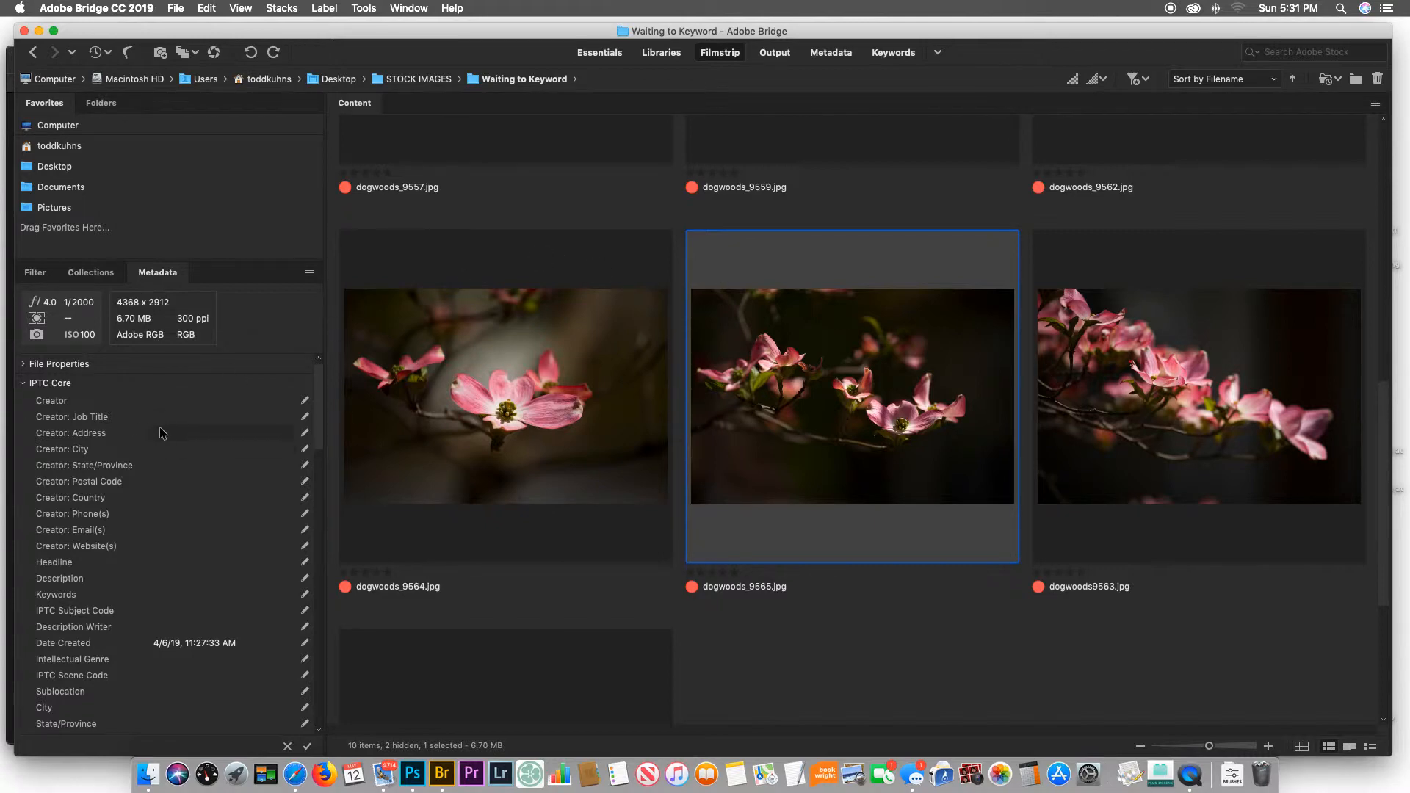
pyautogui.click(213, 402)
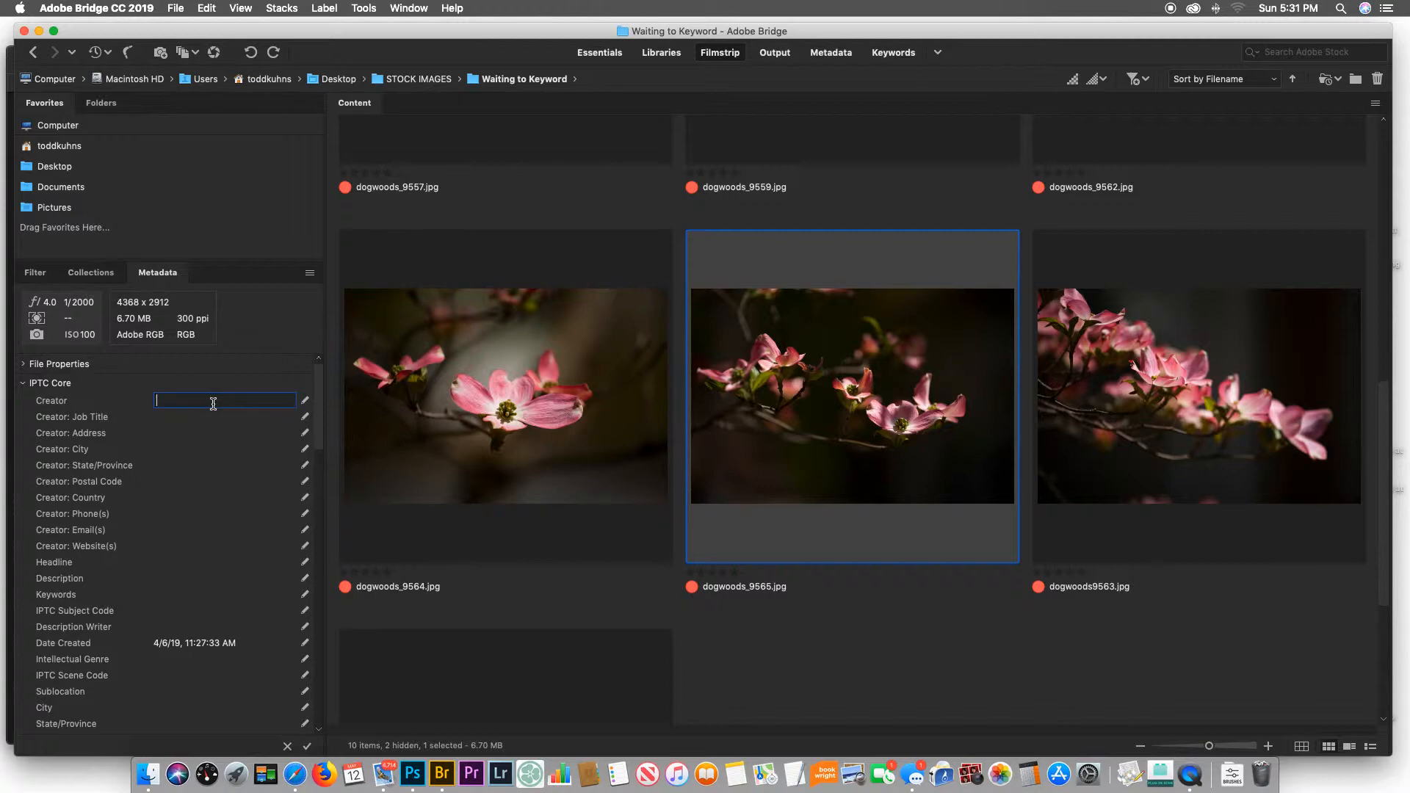
pyautogui.write('ToddKuhns_2019')
pyautogui.click(175, 595)
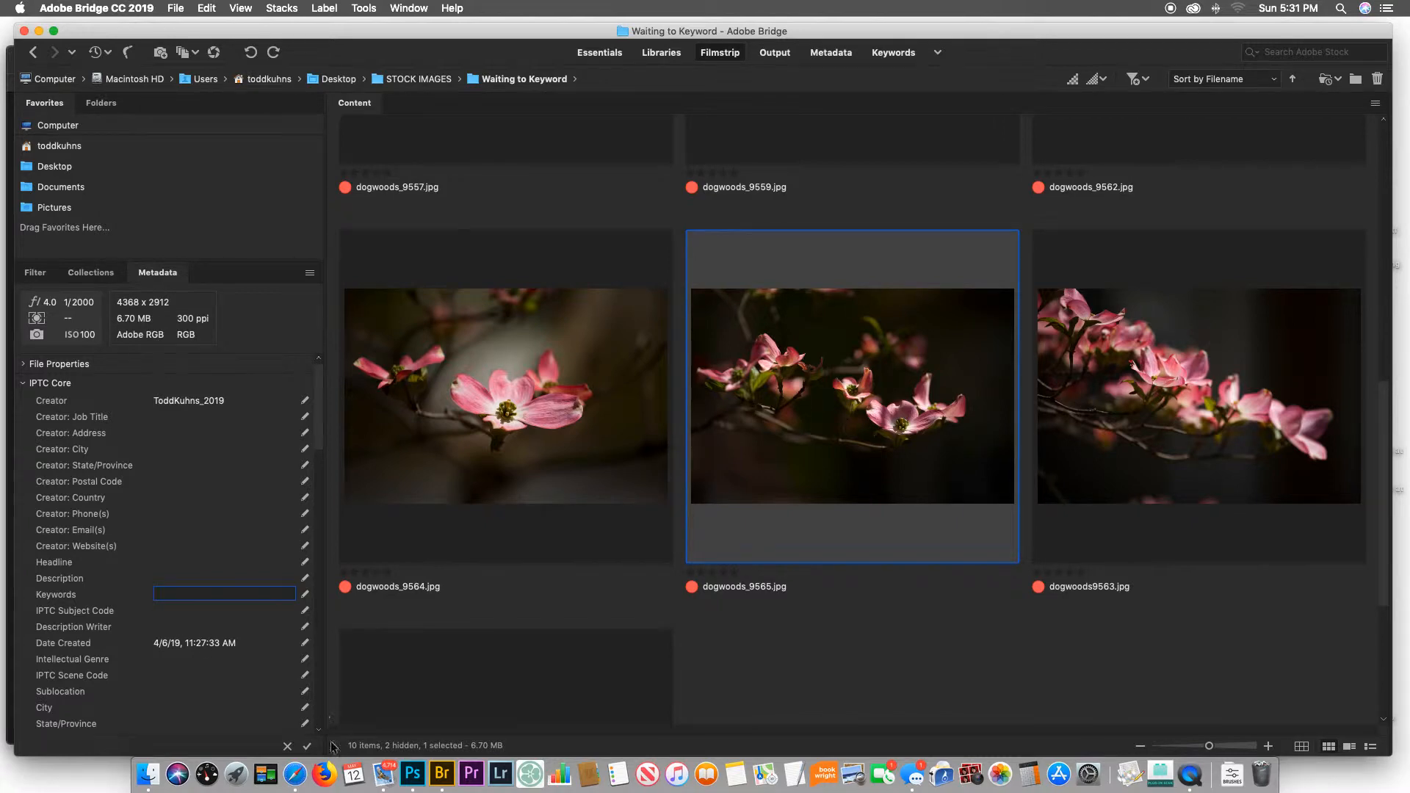
# Step: Switch to the Microstock Keyword Tool in Safari and search its photos for "pink dogwood"
pyautogui.click(288, 757)
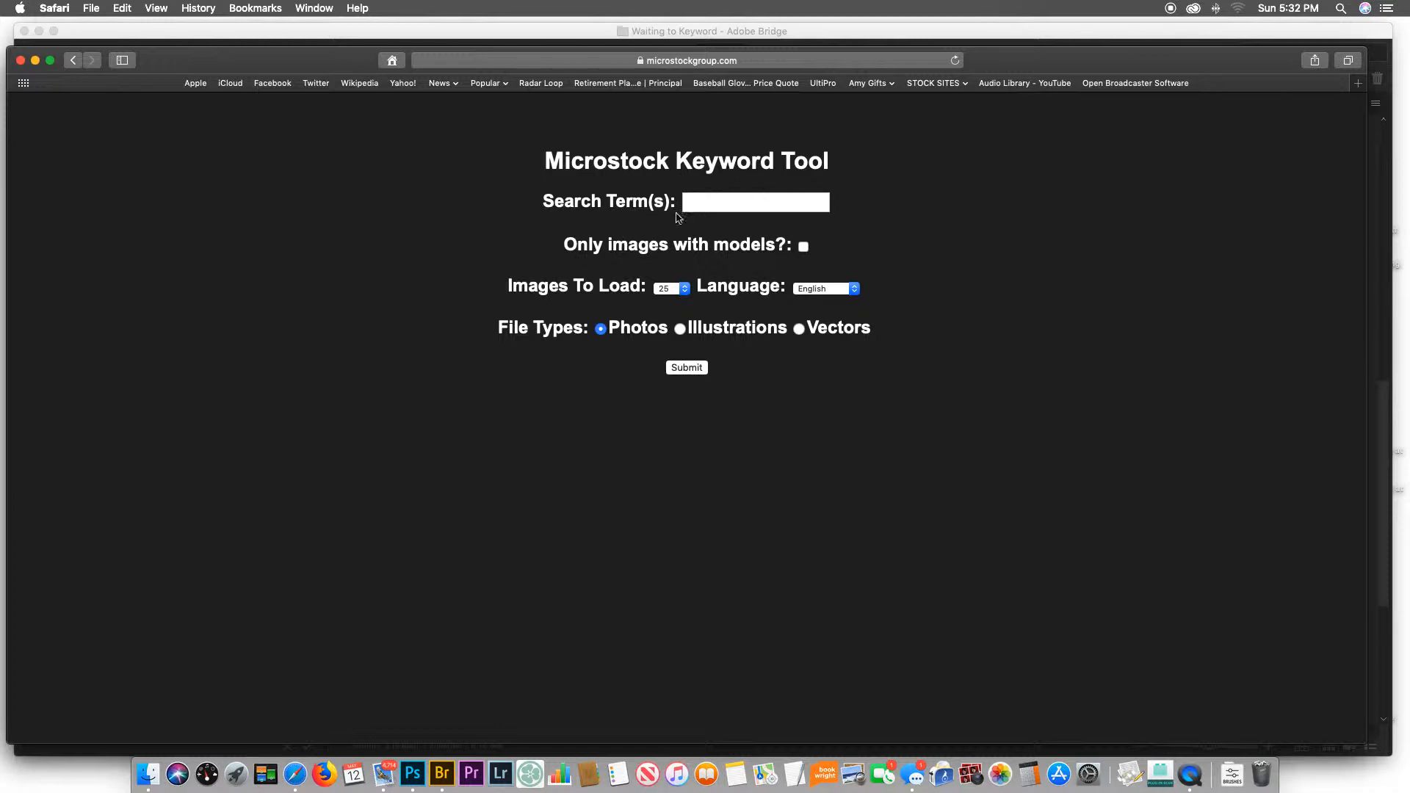
pyautogui.click(714, 206)
pyautogui.write('pink dogwood')
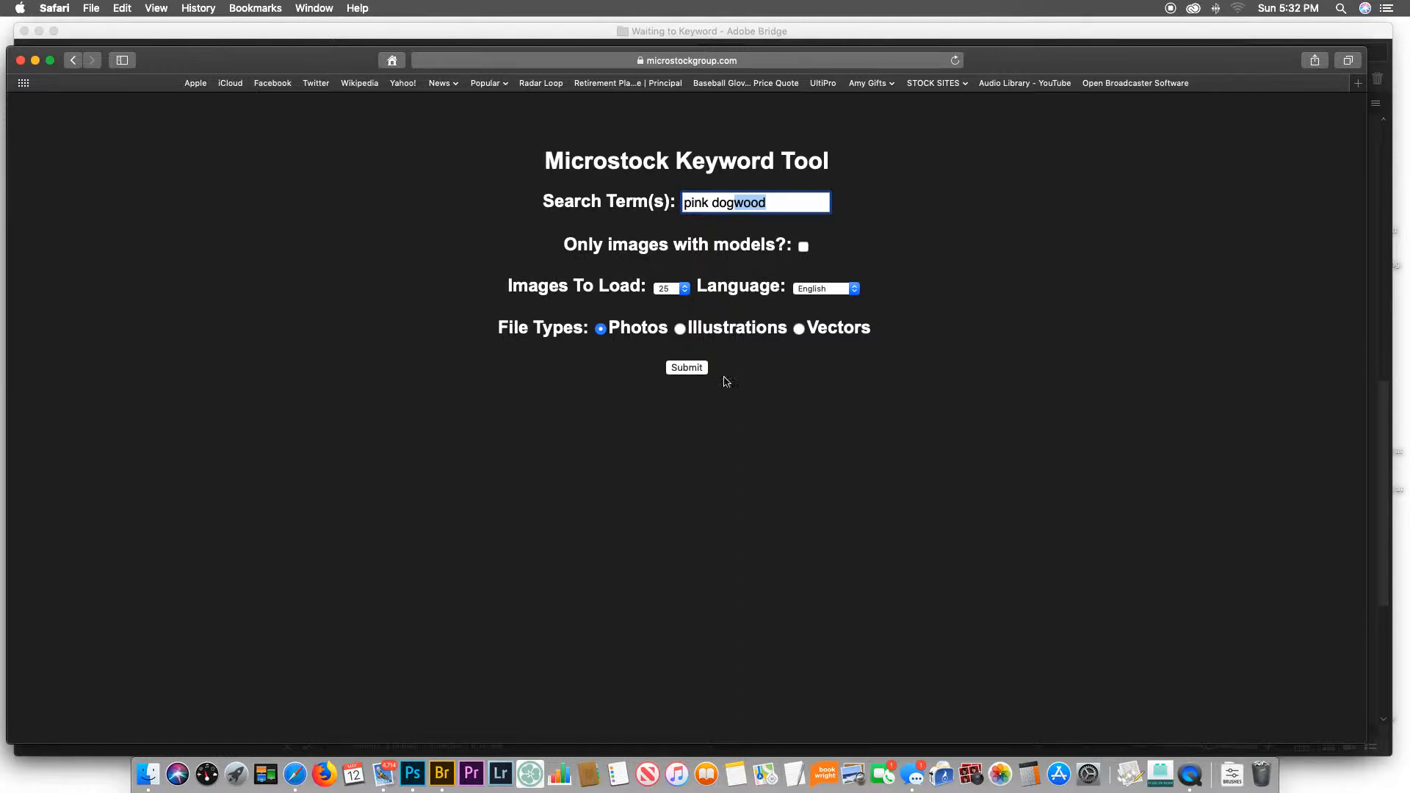
pyautogui.click(685, 367)
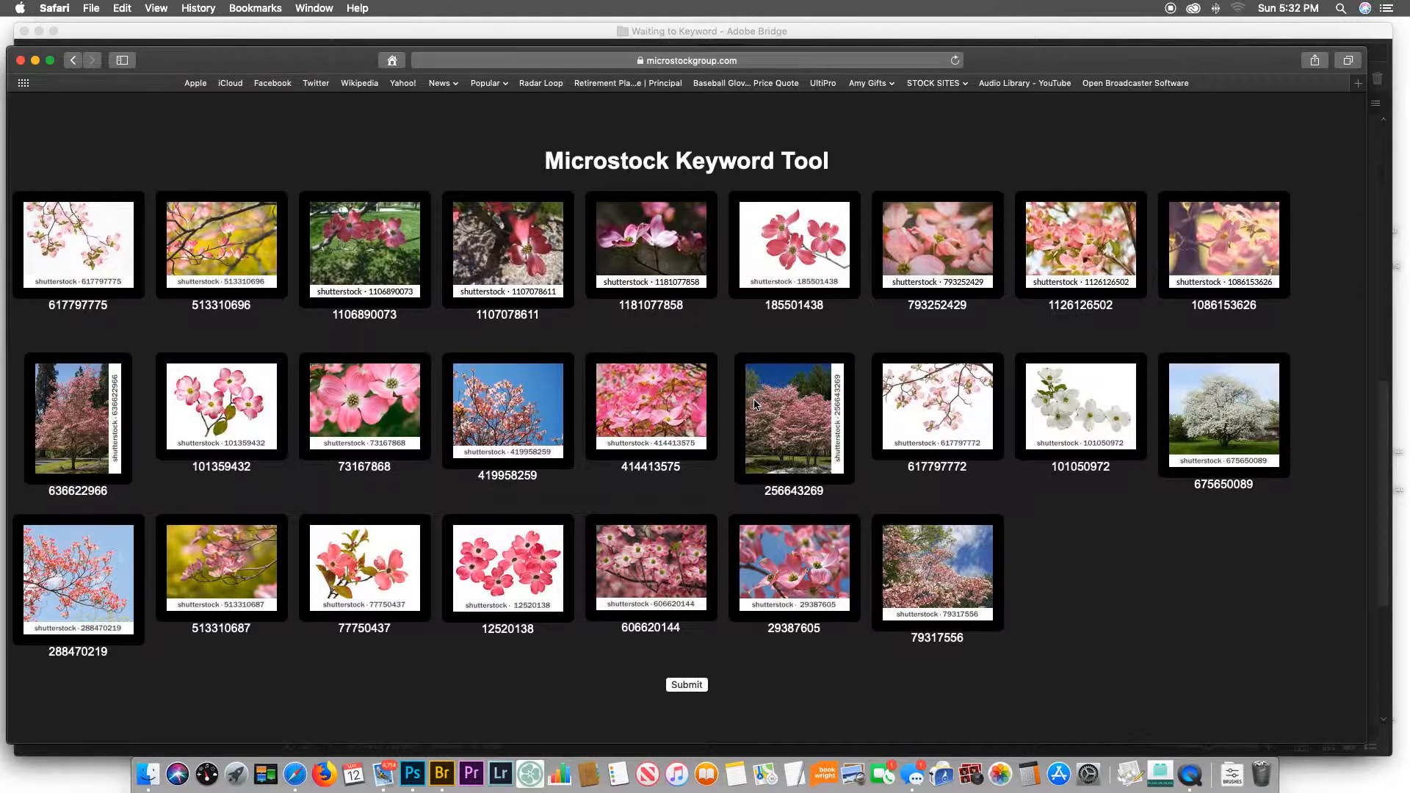
pyautogui.click(238, 249)
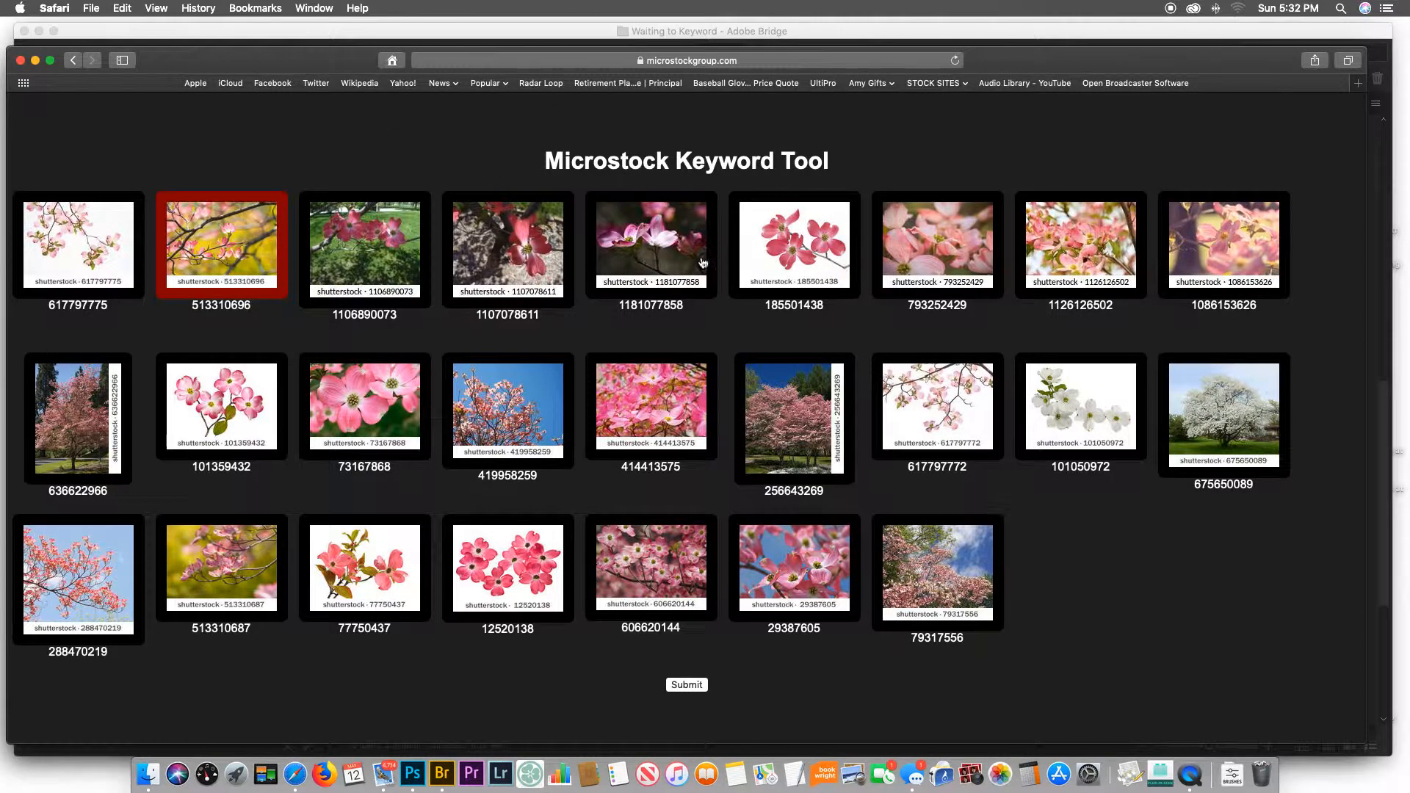
pyautogui.click(658, 253)
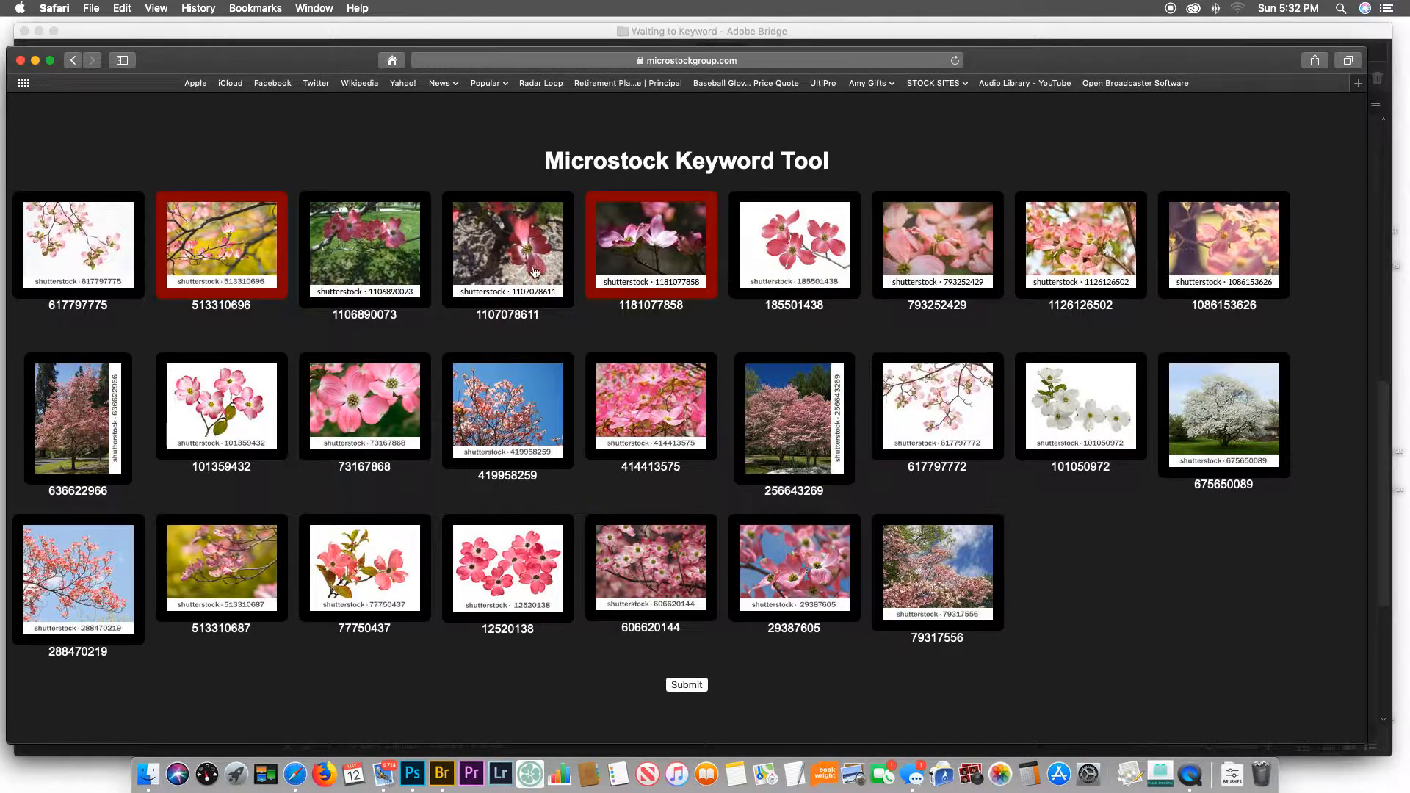
pyautogui.click(382, 246)
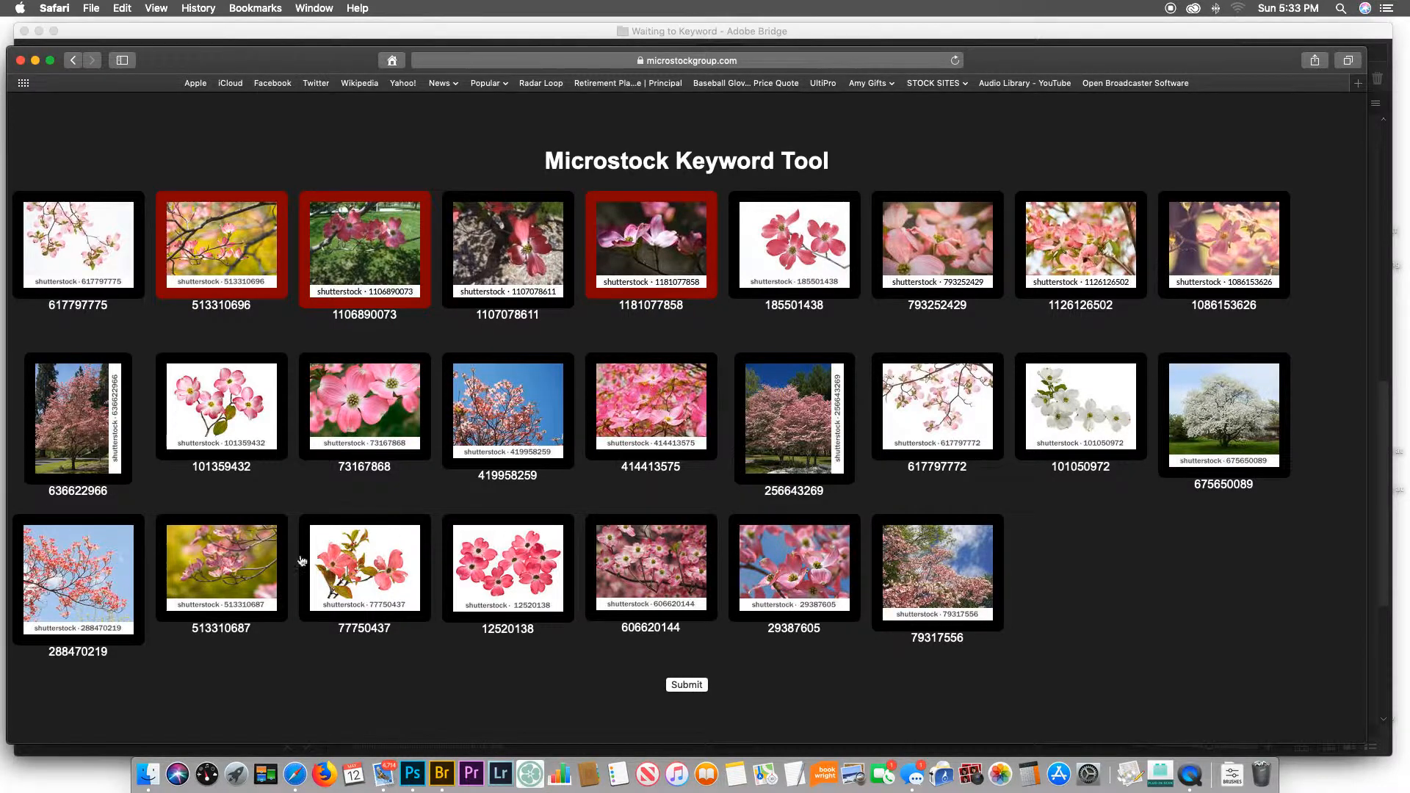
pyautogui.click(250, 572)
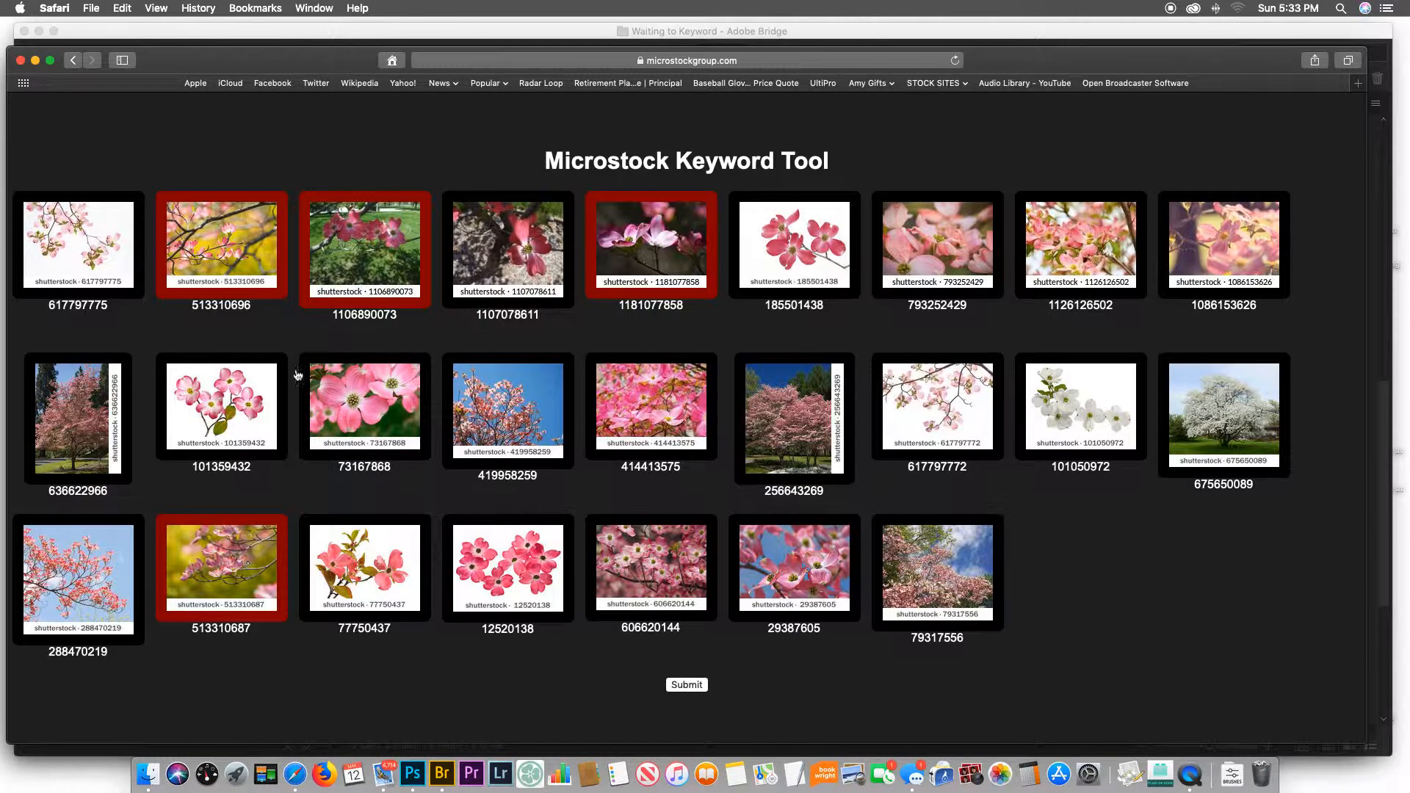
pyautogui.click(698, 689)
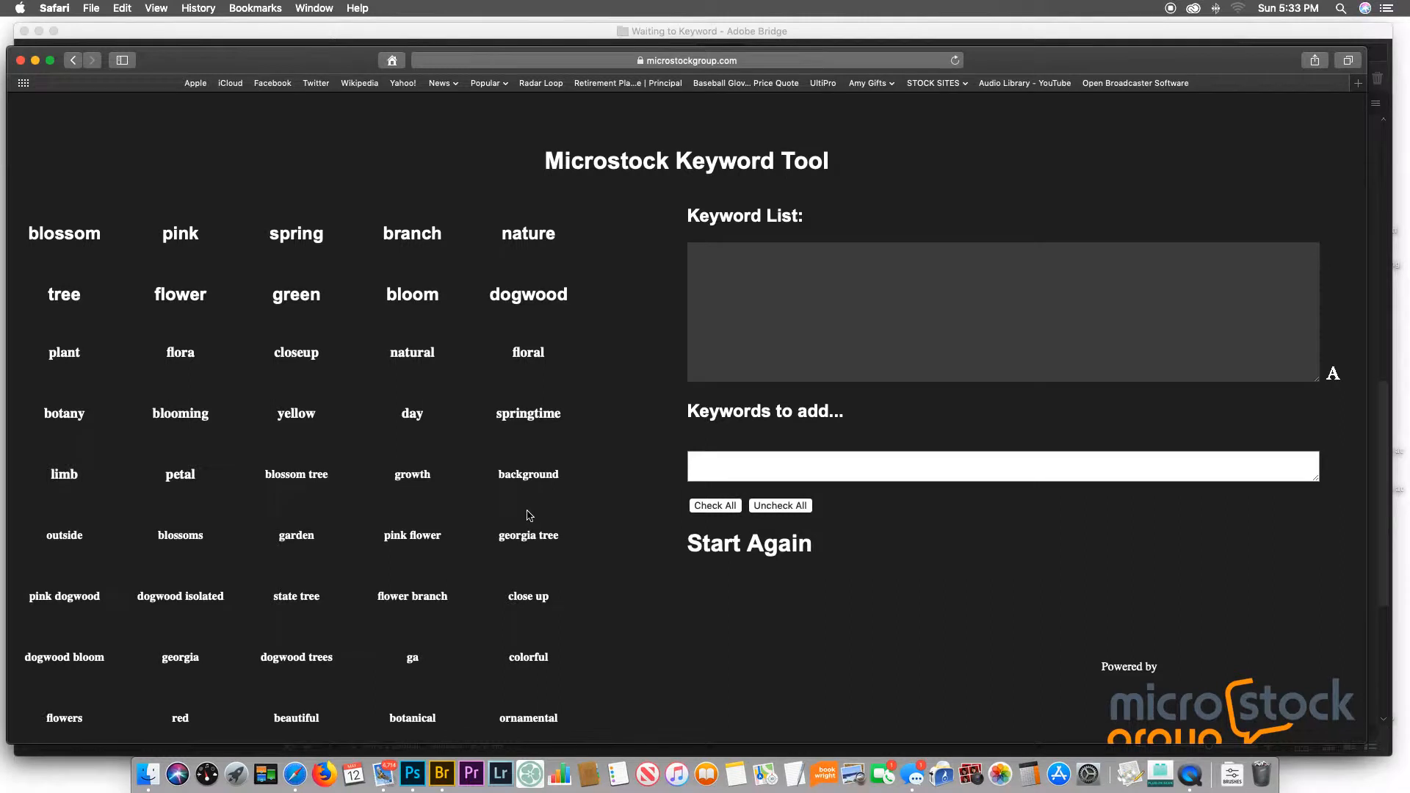
# Step: Review the suggested keywords and add blossom, pink, spring, branch and nature to the keyword list
pyautogui.scroll(-5, 529, 518)
pyautogui.scroll(5, 529, 518)
pyautogui.click(74, 242)
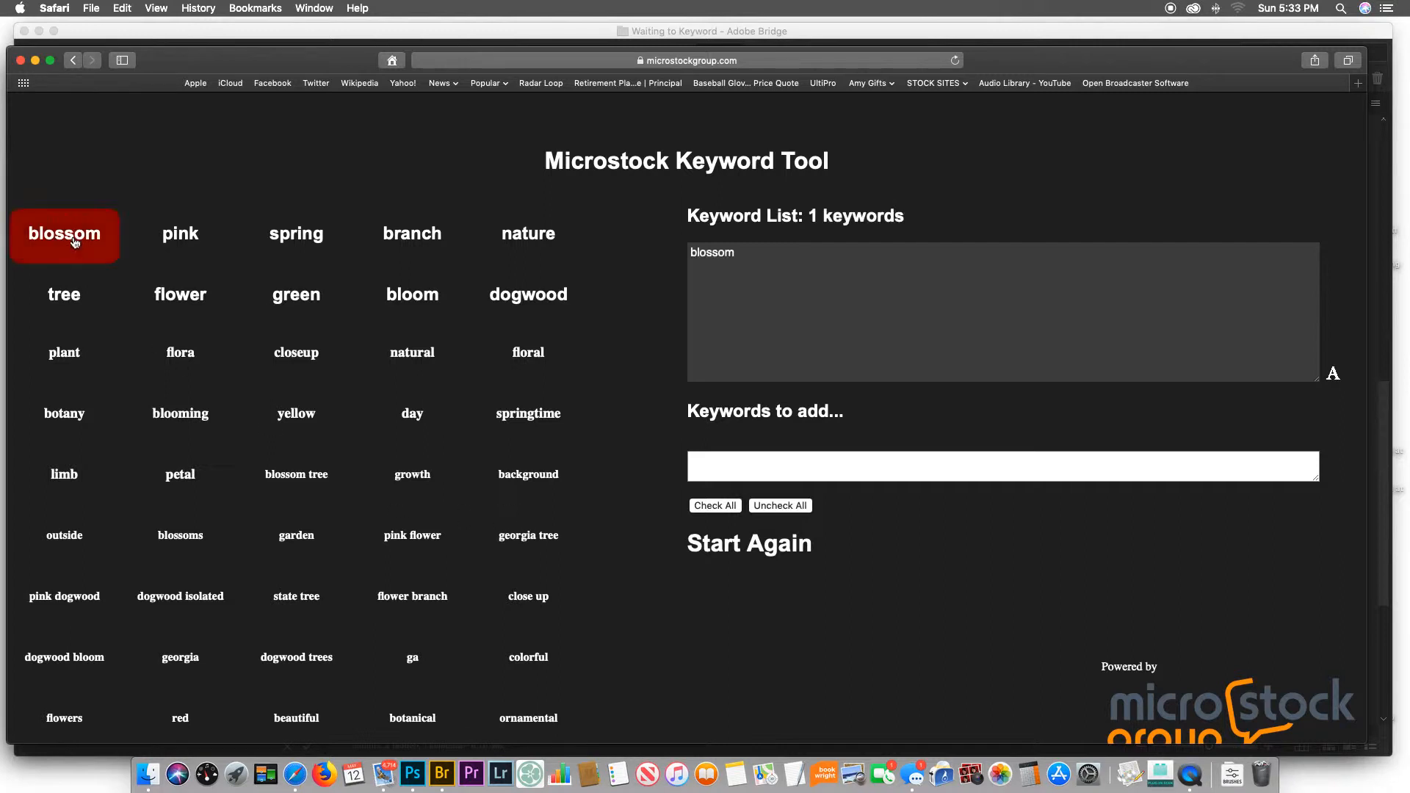
pyautogui.click(186, 242)
pyautogui.click(302, 245)
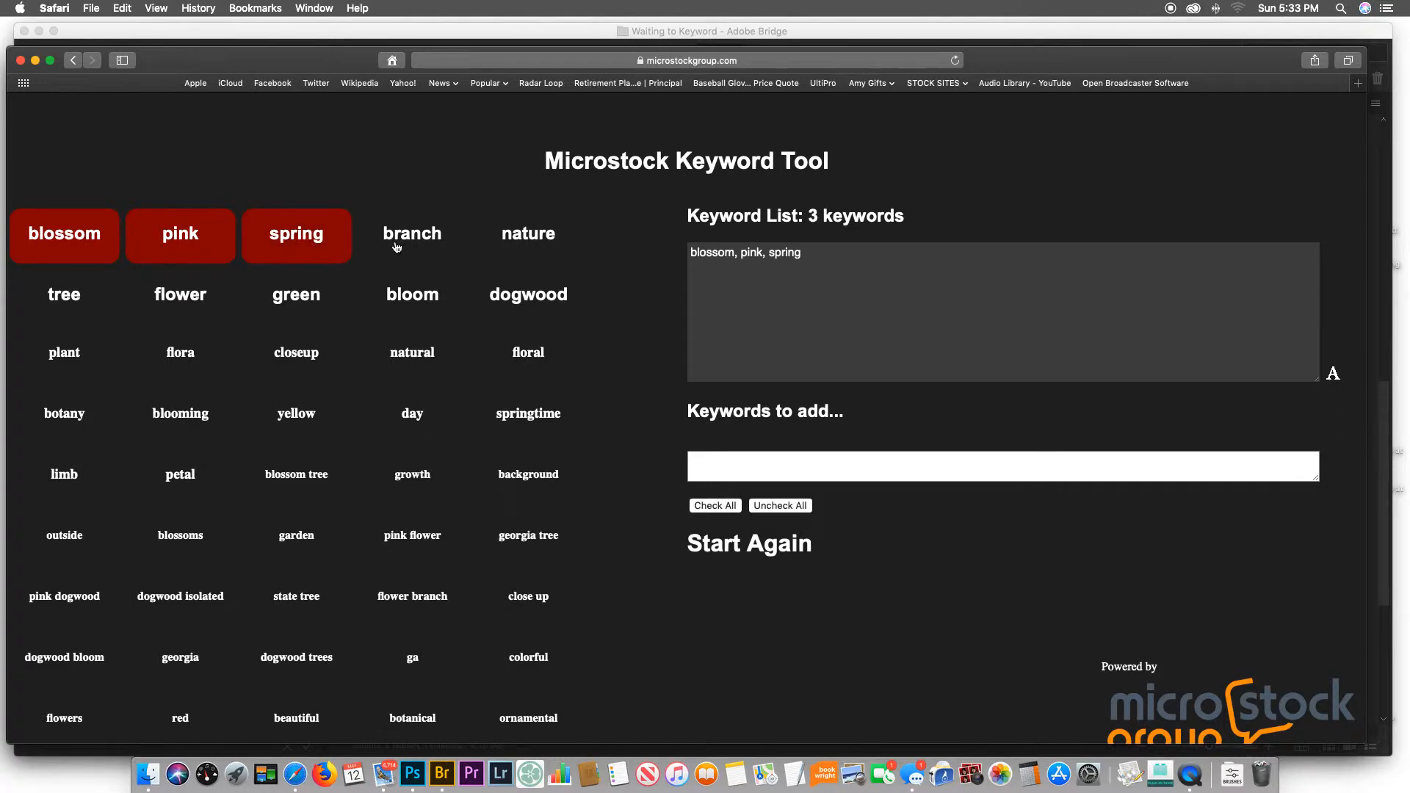
pyautogui.click(399, 244)
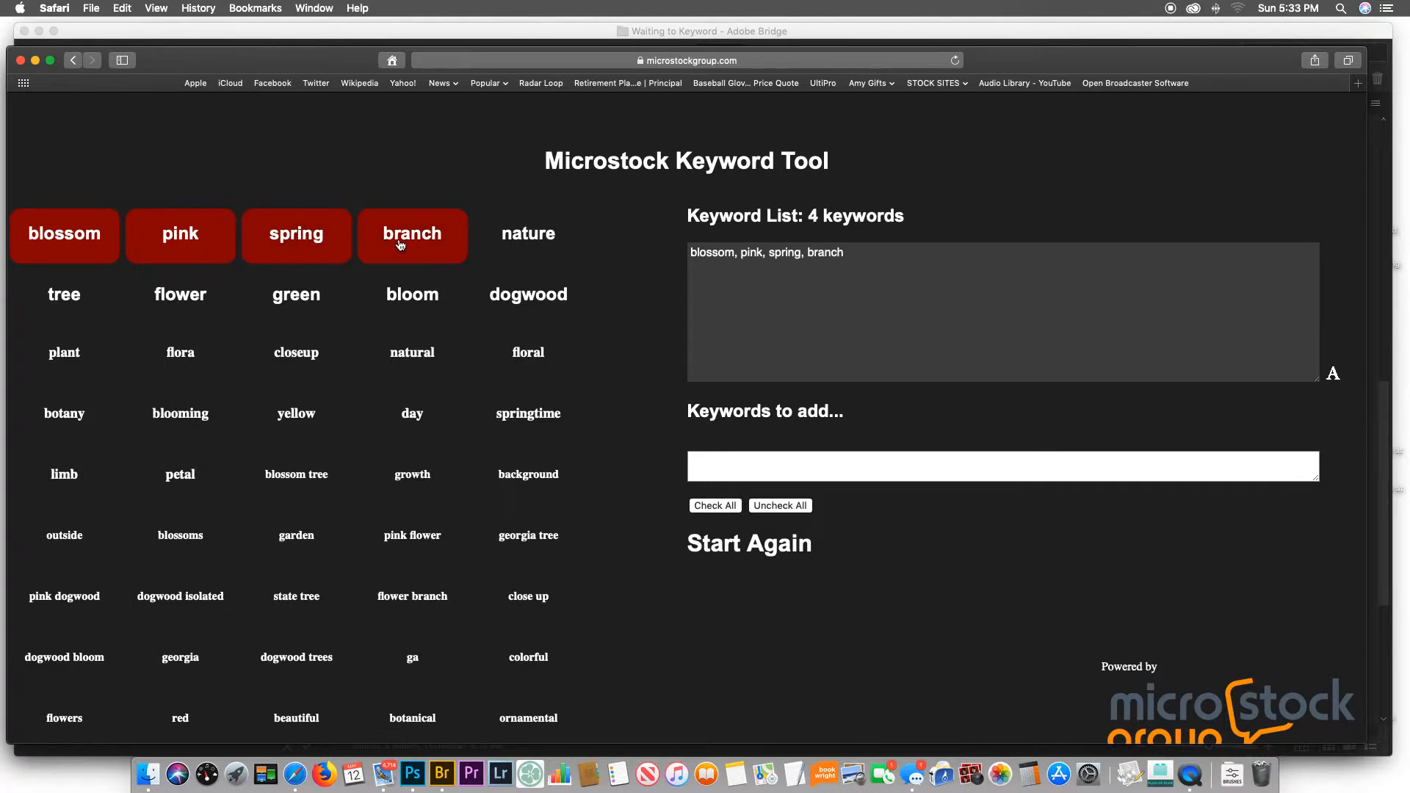
pyautogui.click(531, 242)
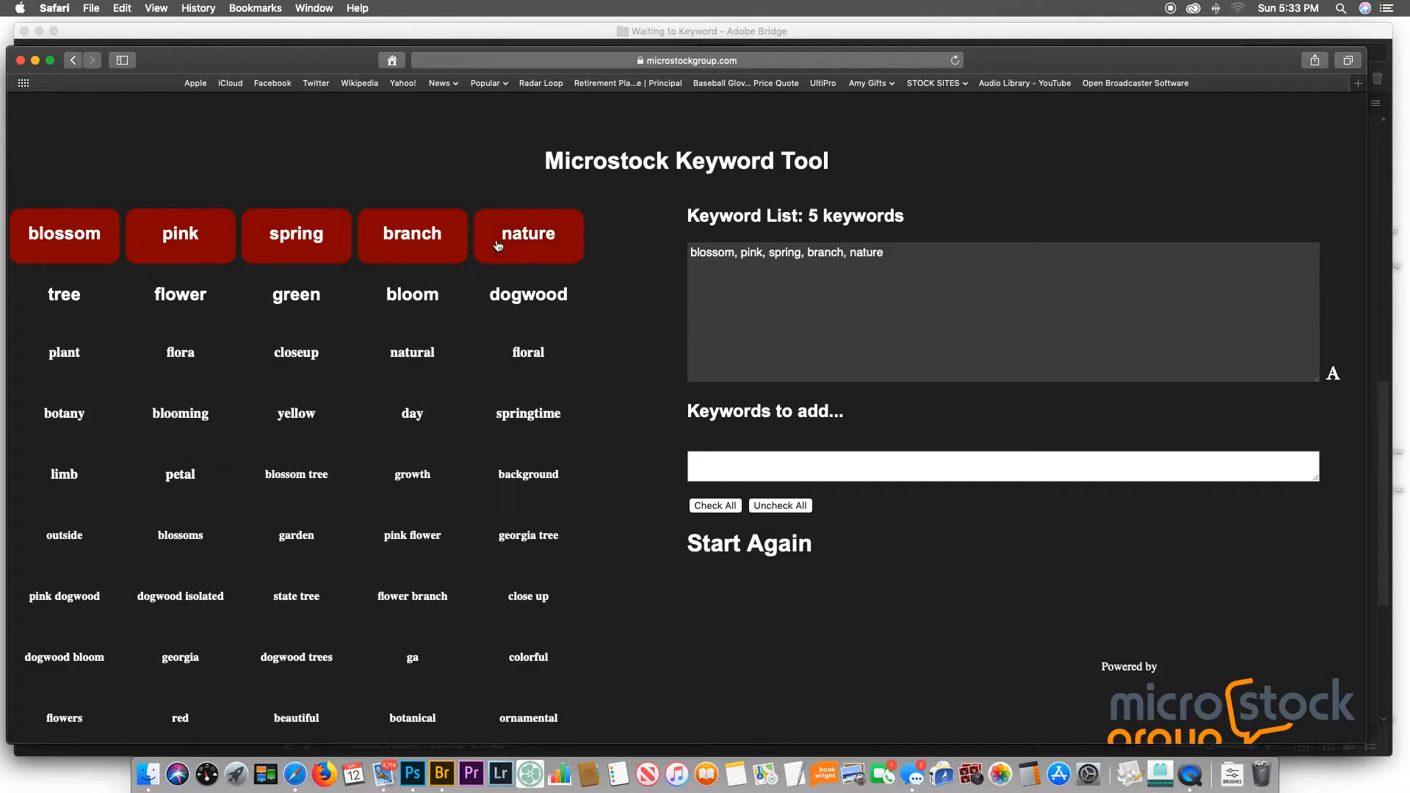
# Step: Add the suggestions tree, flower, green, bloom and dogwood to the keyword list
pyautogui.click(65, 299)
pyautogui.click(177, 304)
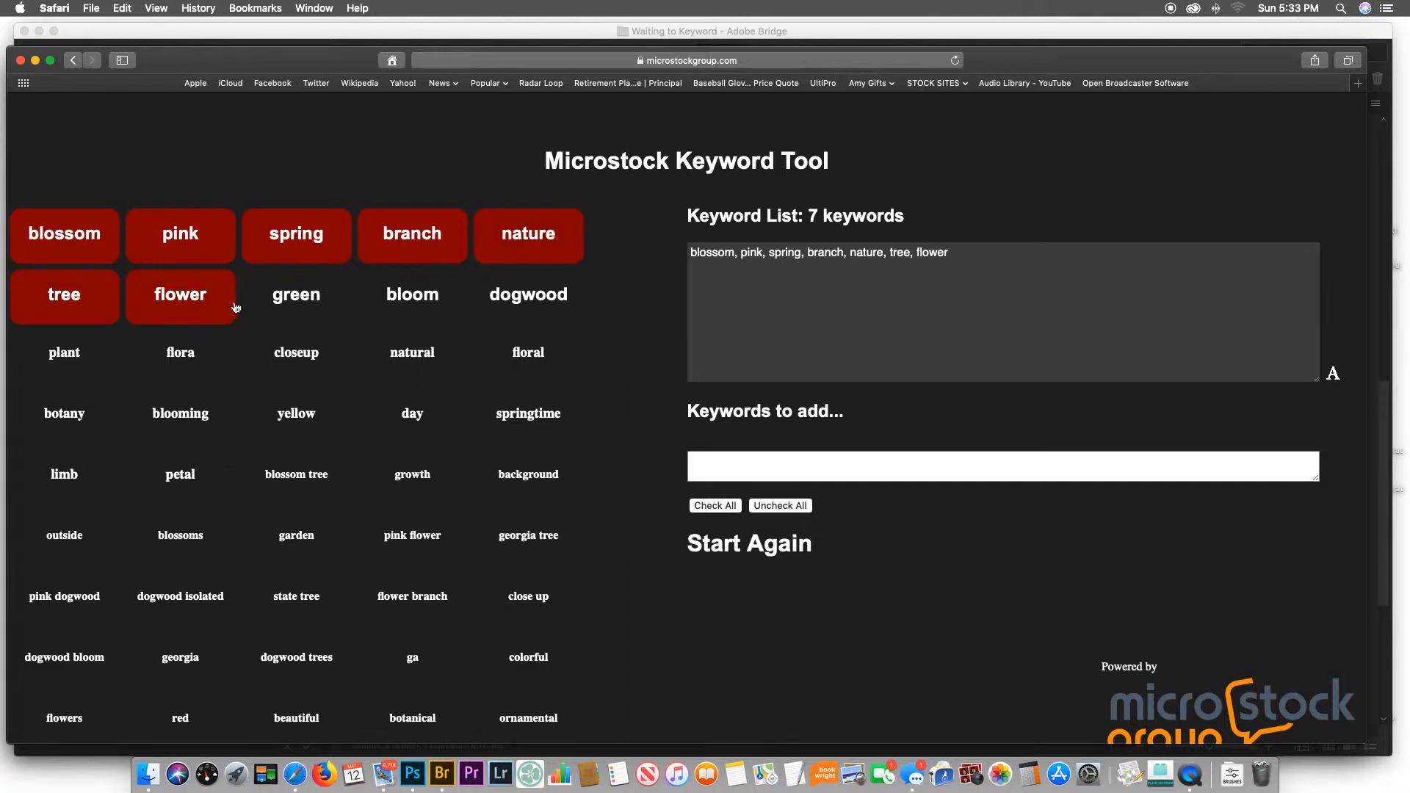
pyautogui.click(290, 304)
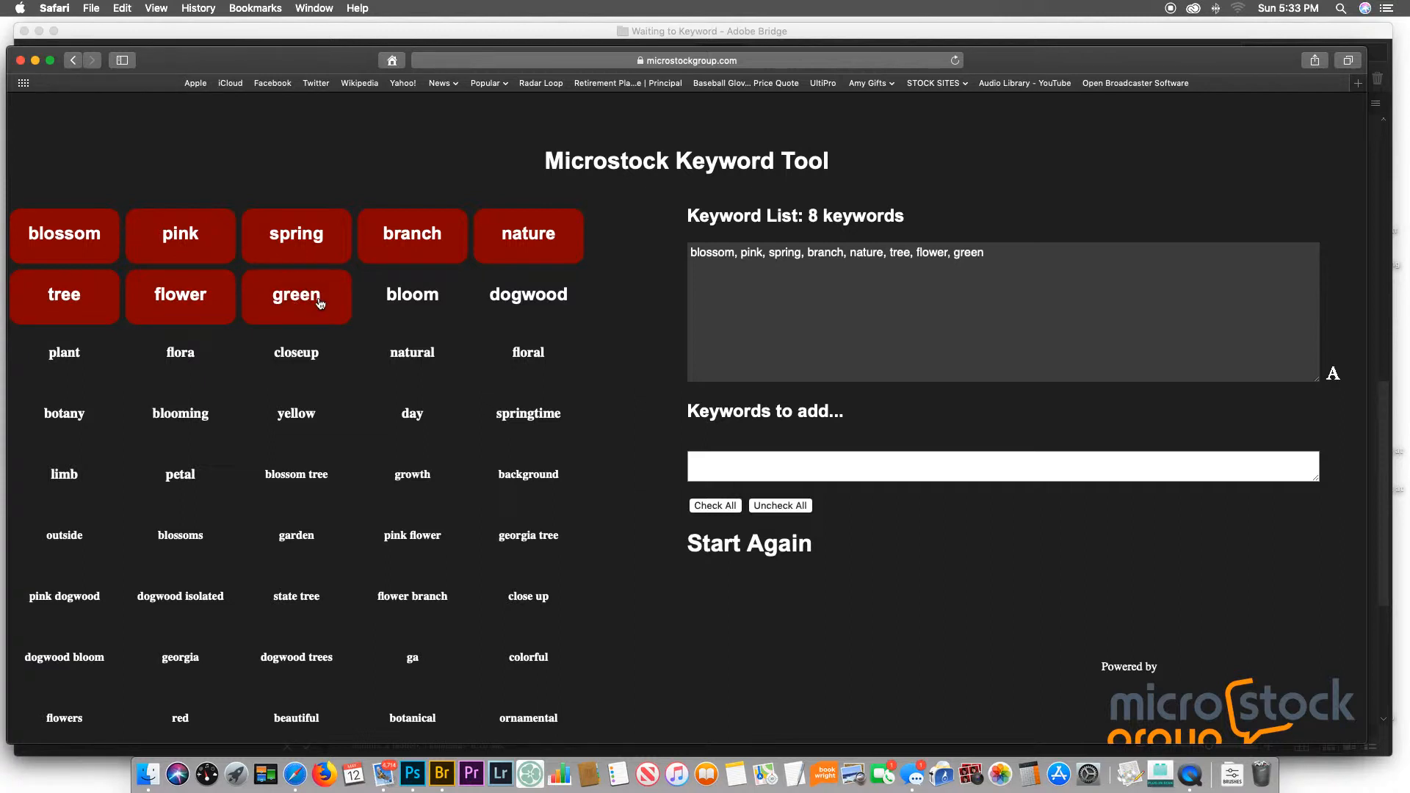
pyautogui.click(419, 303)
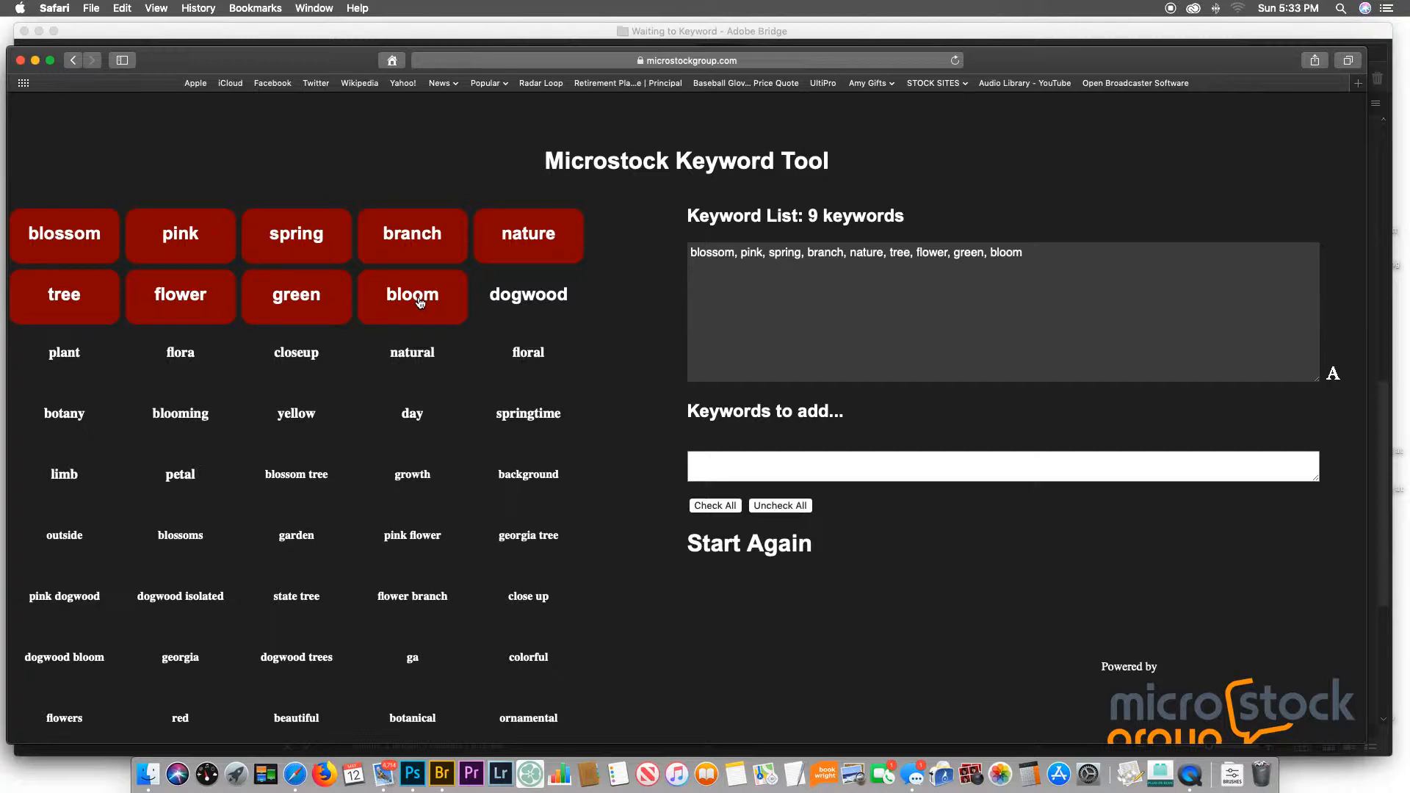
pyautogui.click(518, 297)
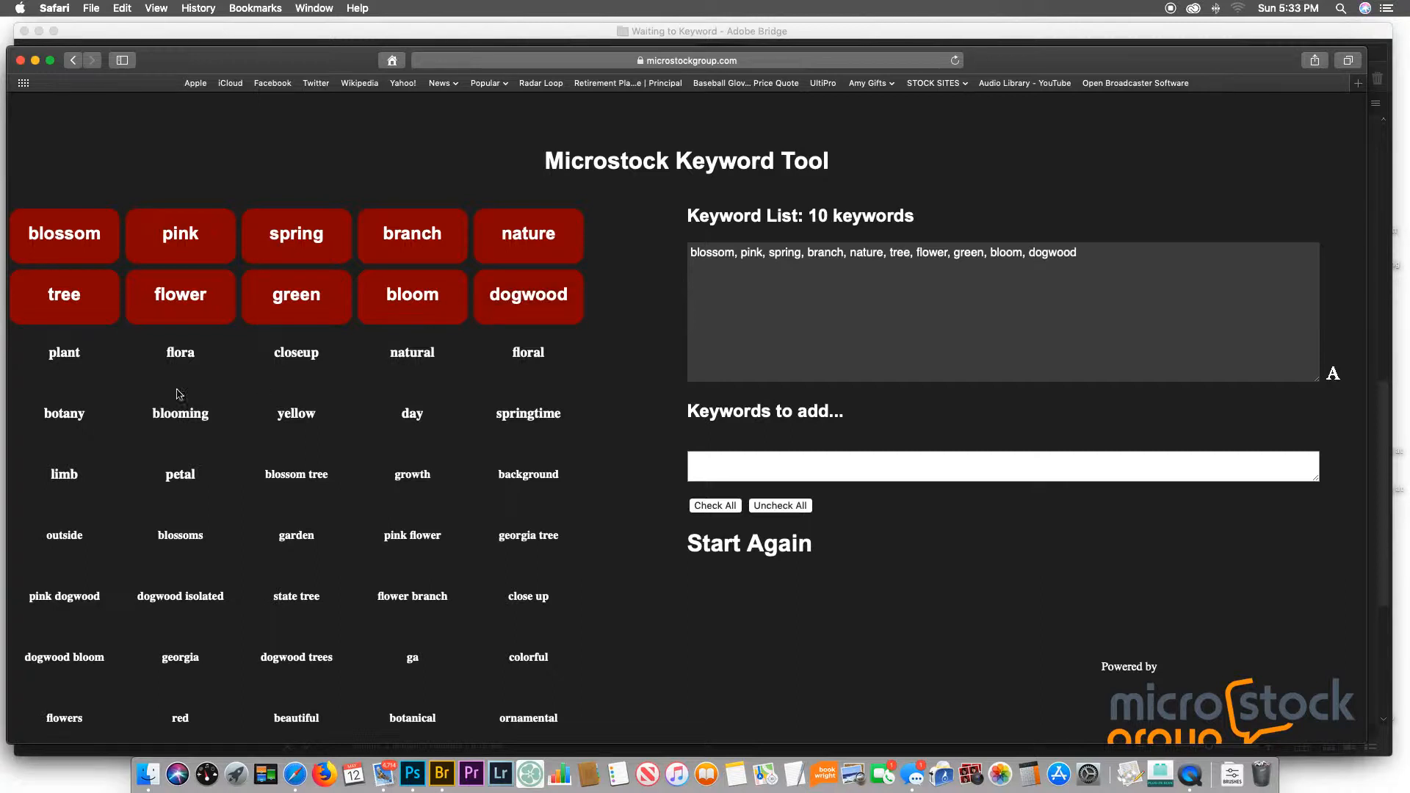
# Step: Add the suggestions plant, flora, closeup, natural and floral to the keyword list
pyautogui.click(59, 367)
pyautogui.click(184, 360)
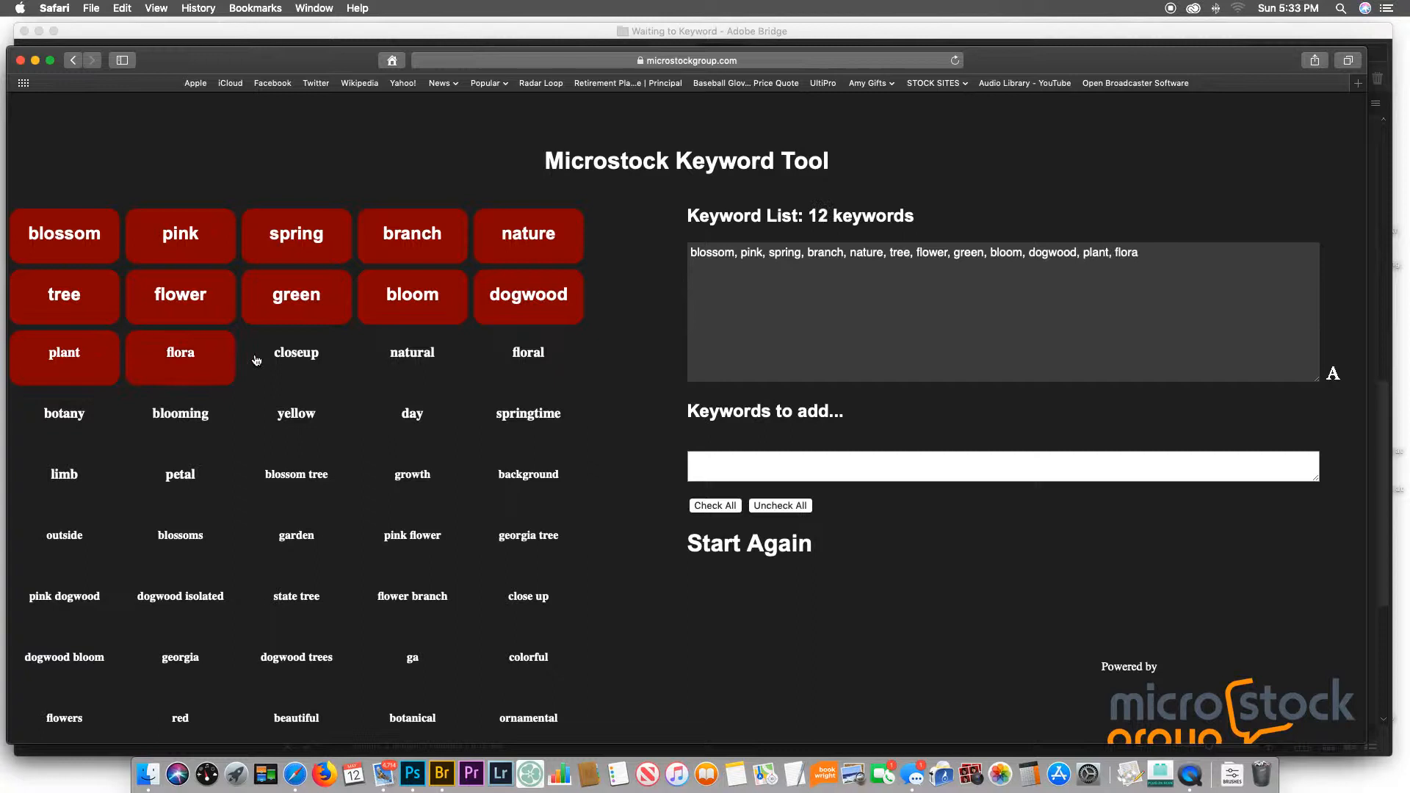
pyautogui.click(305, 362)
pyautogui.click(403, 363)
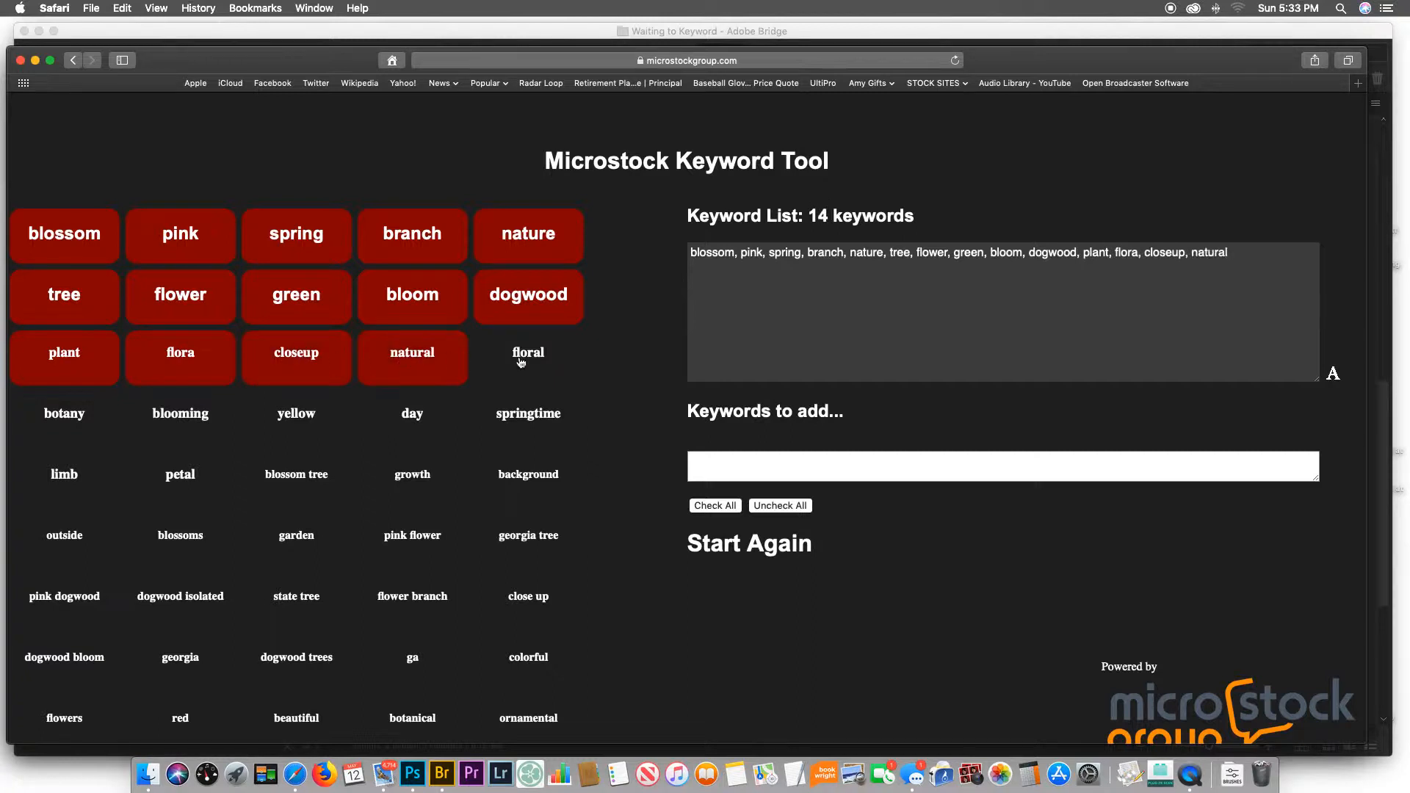
pyautogui.click(533, 362)
# Step: Add botany, blooming, day and springtime to the keyword list, leaving out yellow
pyautogui.click(60, 420)
pyautogui.click(180, 426)
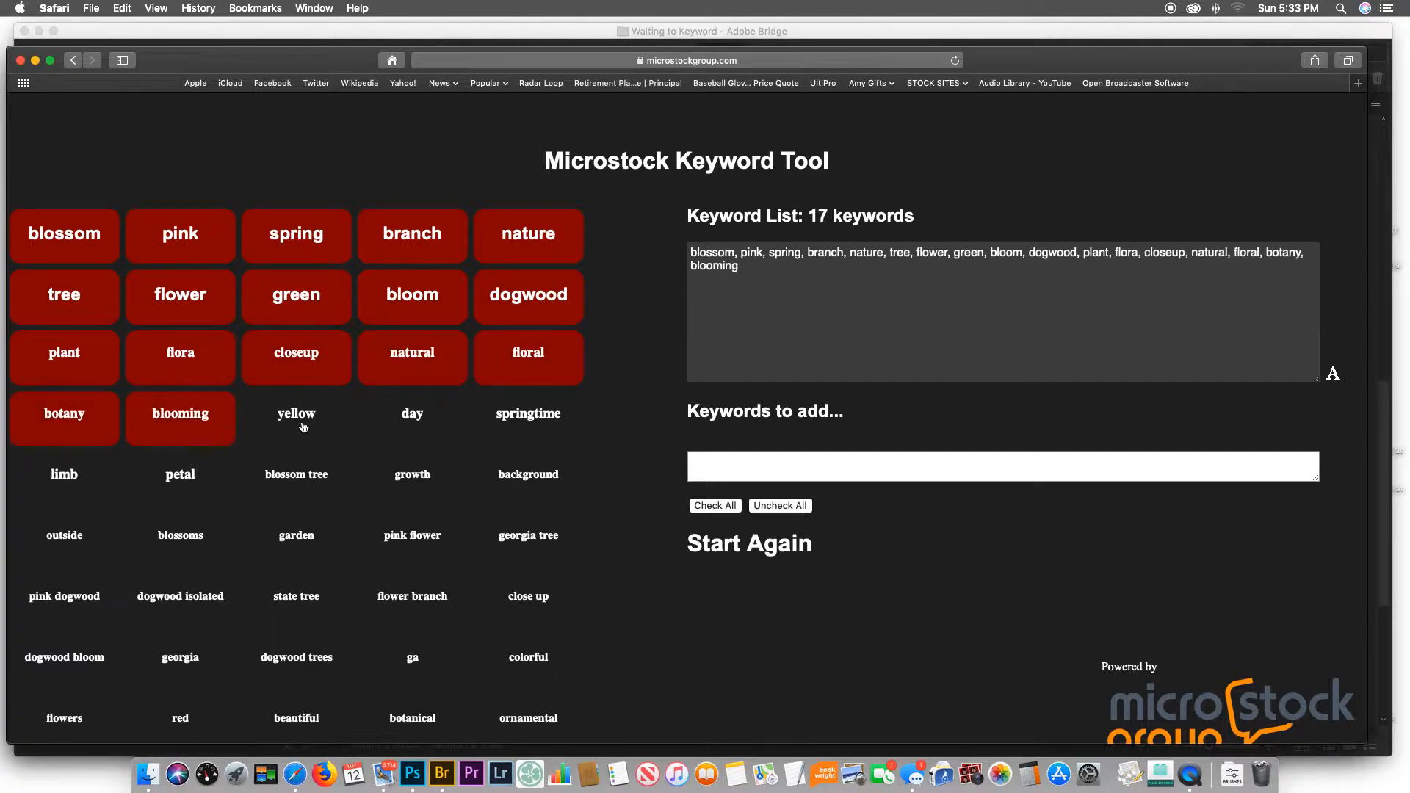
pyautogui.click(413, 417)
pyautogui.click(537, 418)
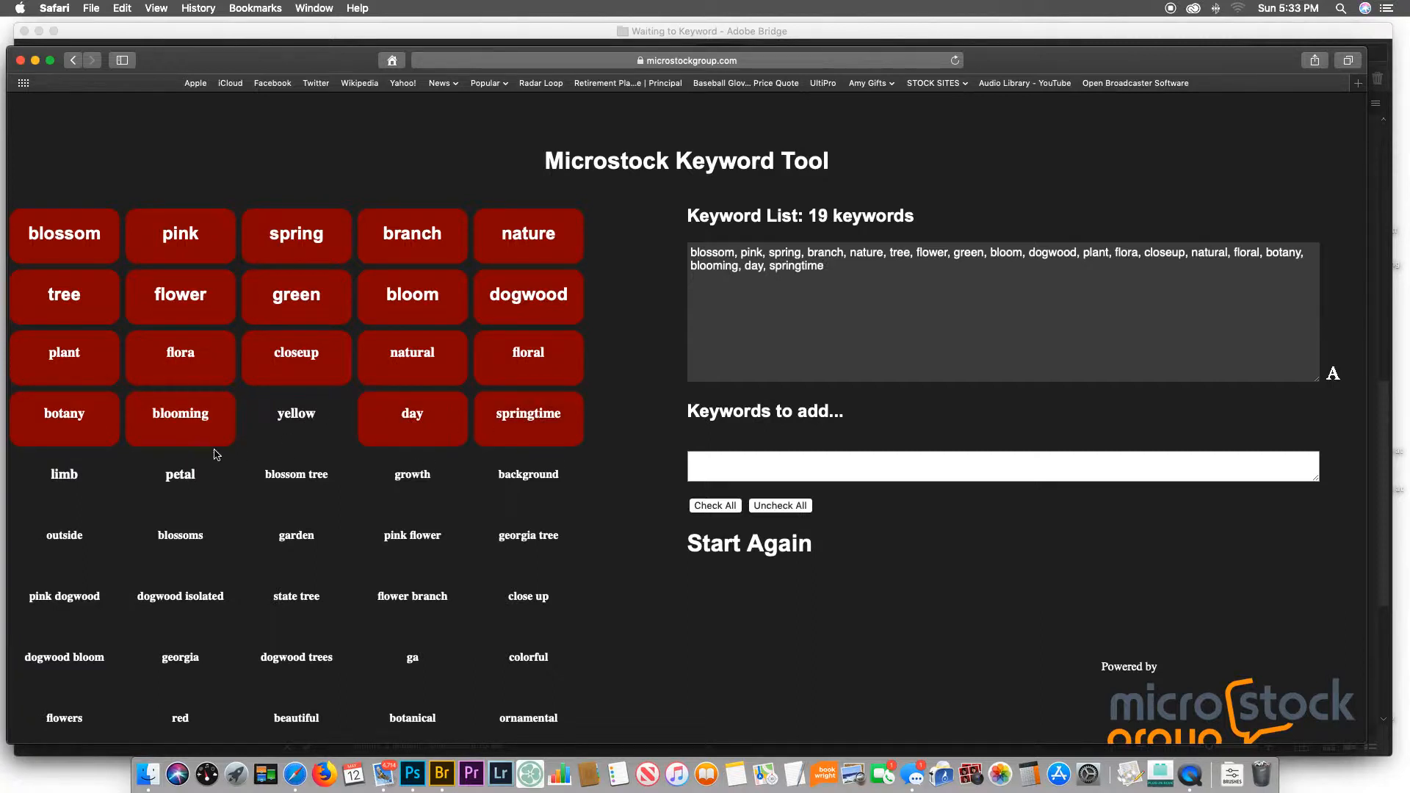
# Step: Add the suggestions limb, petal, blossom tree, growth, background and outside to the keyword list
pyautogui.click(71, 478)
pyautogui.click(183, 478)
pyautogui.click(297, 478)
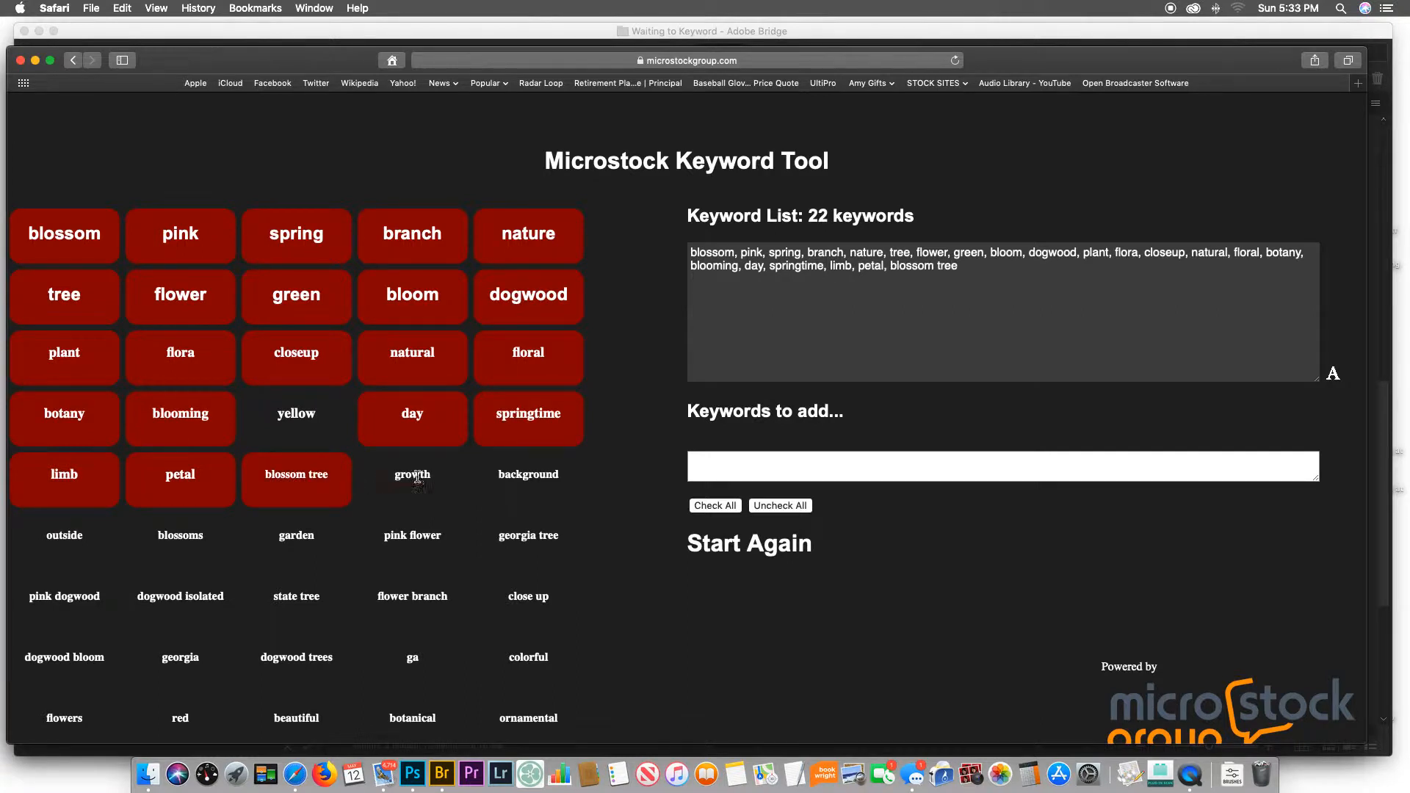
pyautogui.click(416, 478)
pyautogui.click(529, 477)
pyautogui.click(65, 538)
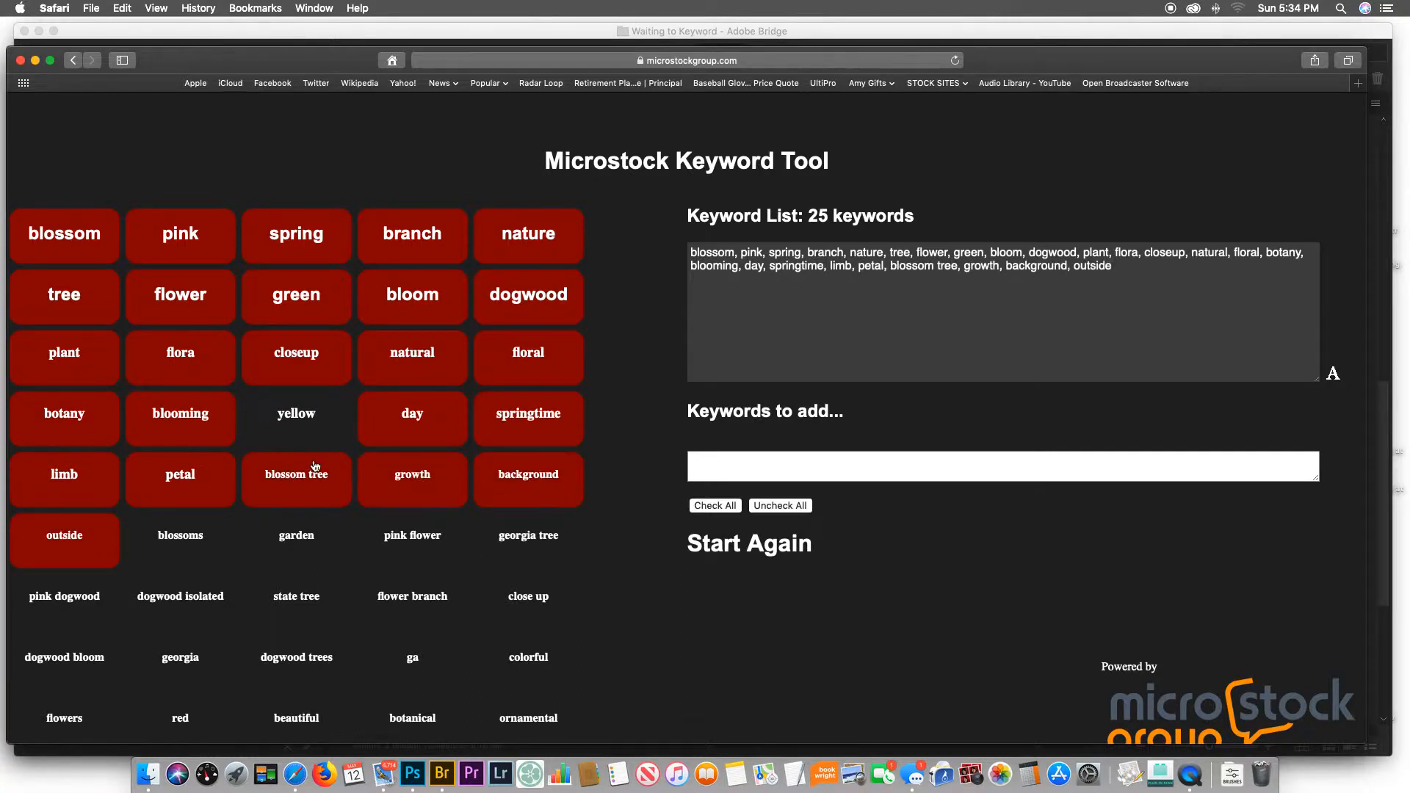
# Step: Add the suggestions blossoms, garden, pink flower, georgia tree and pink dogwood to the keyword list
pyautogui.scroll(-3, 294, 469)
pyautogui.click(185, 401)
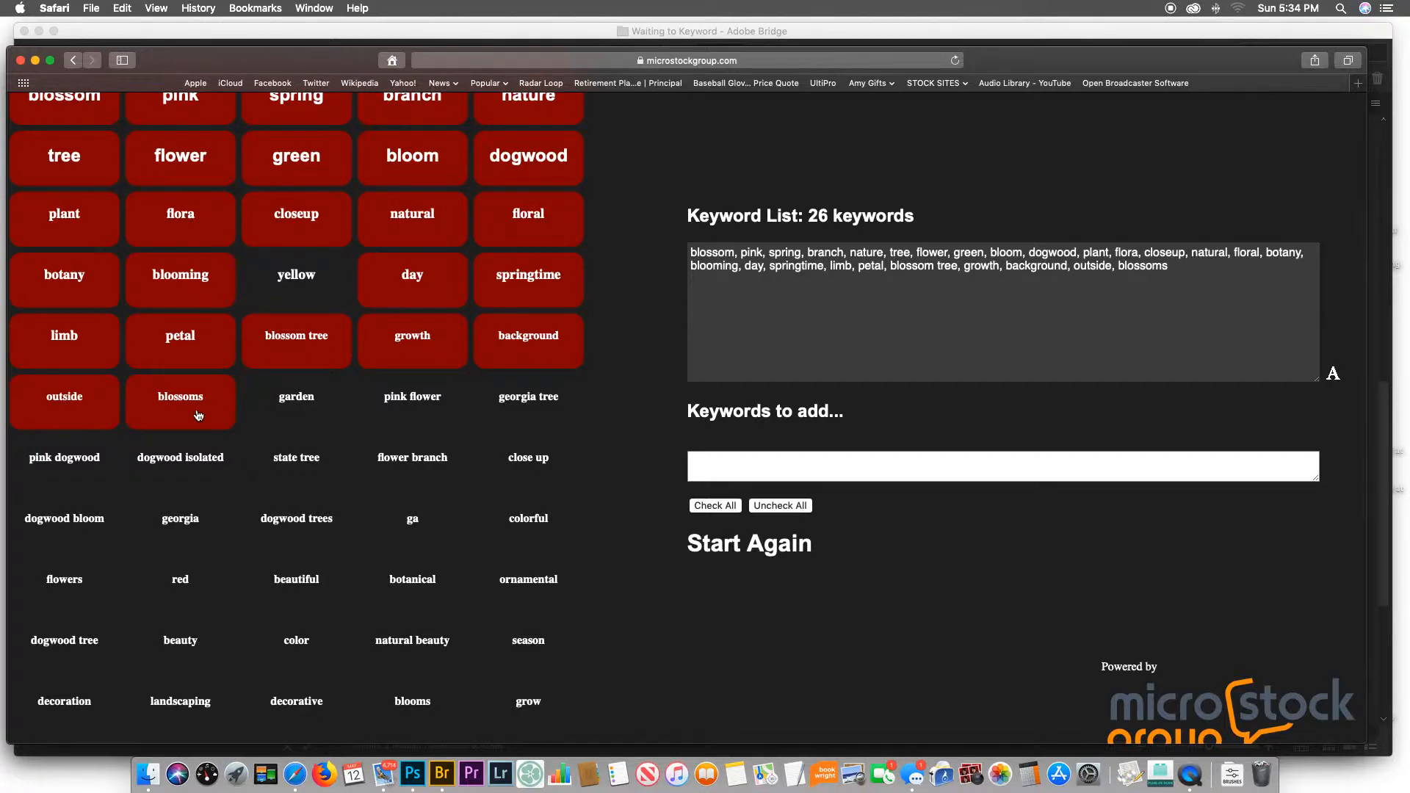
pyautogui.scroll(2, 198, 415)
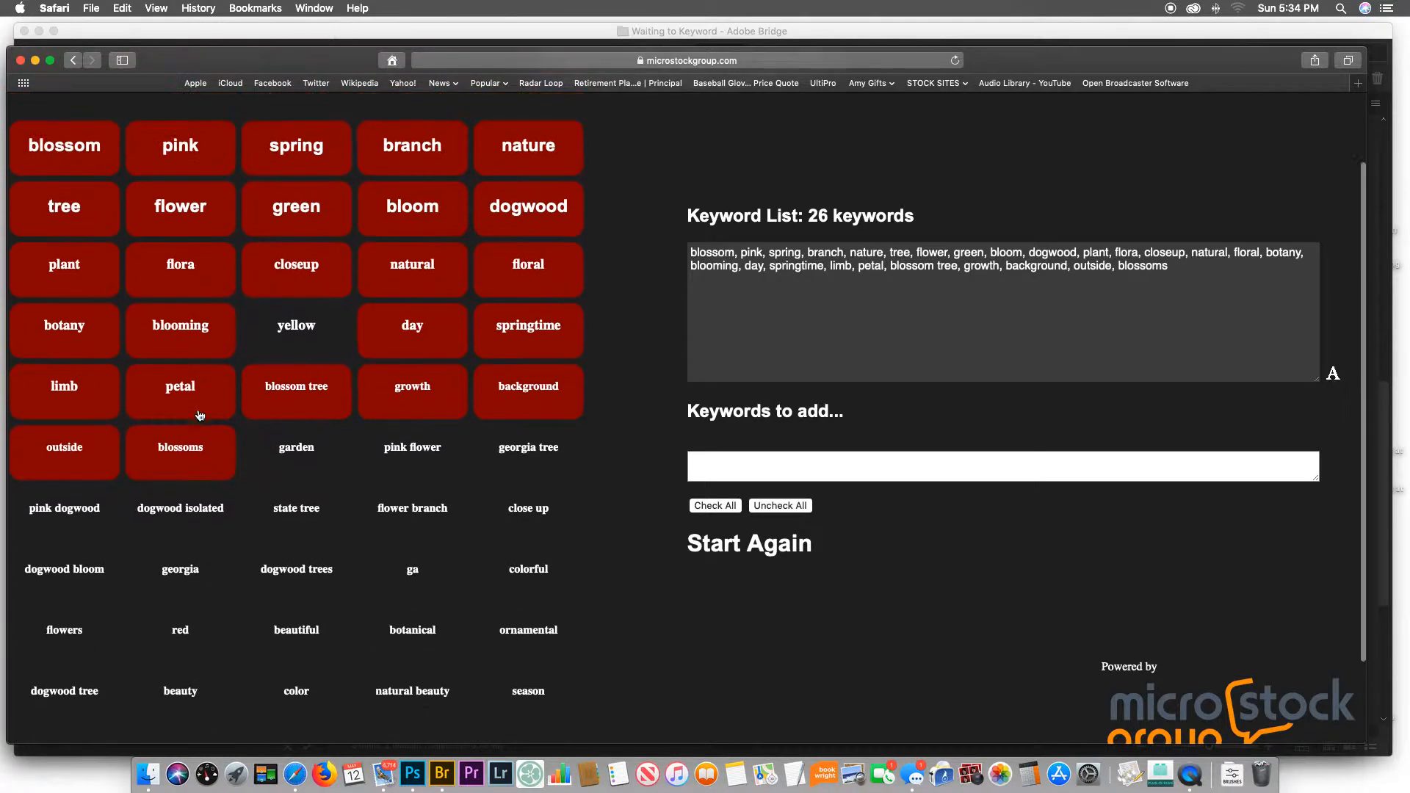
pyautogui.click(294, 434)
pyautogui.click(419, 442)
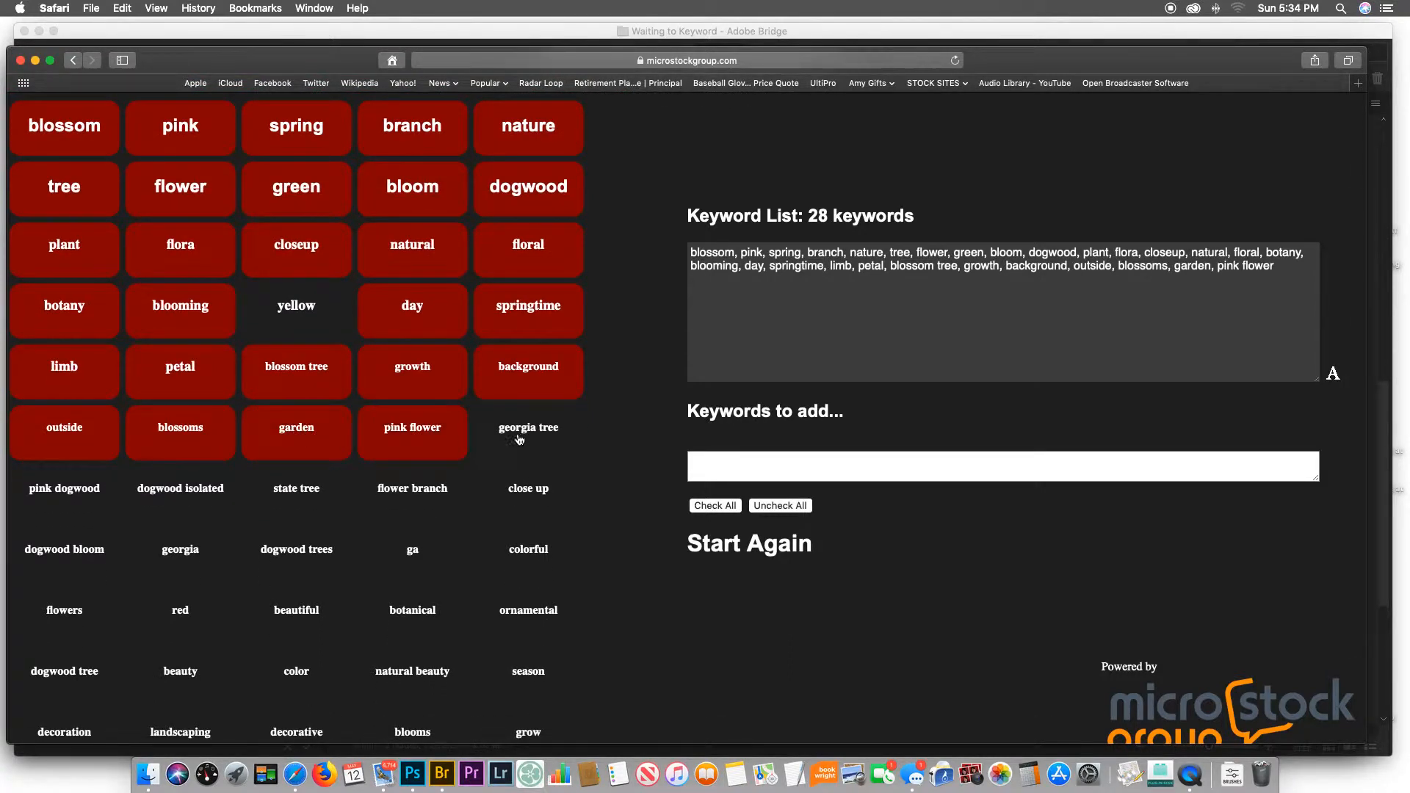
pyautogui.click(539, 440)
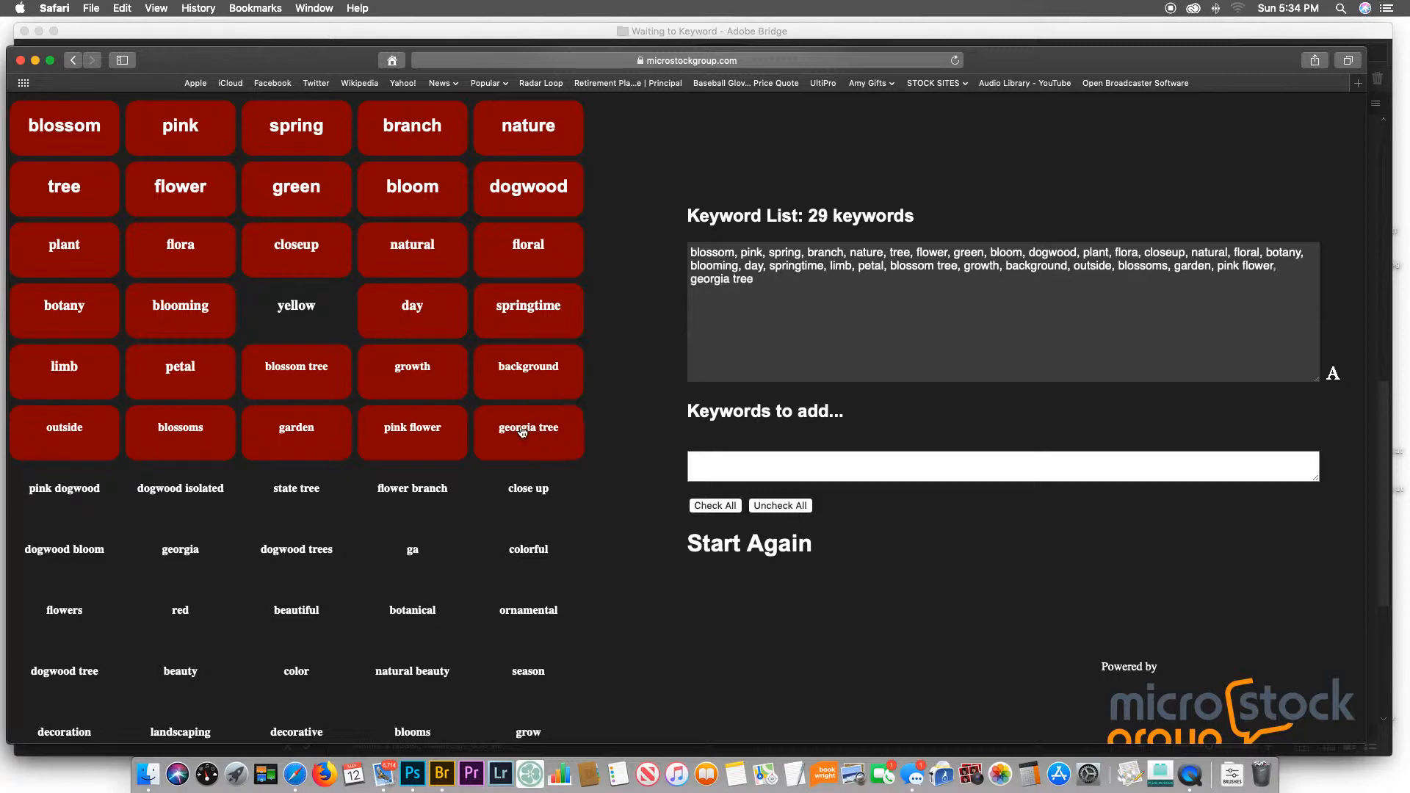
pyautogui.click(71, 492)
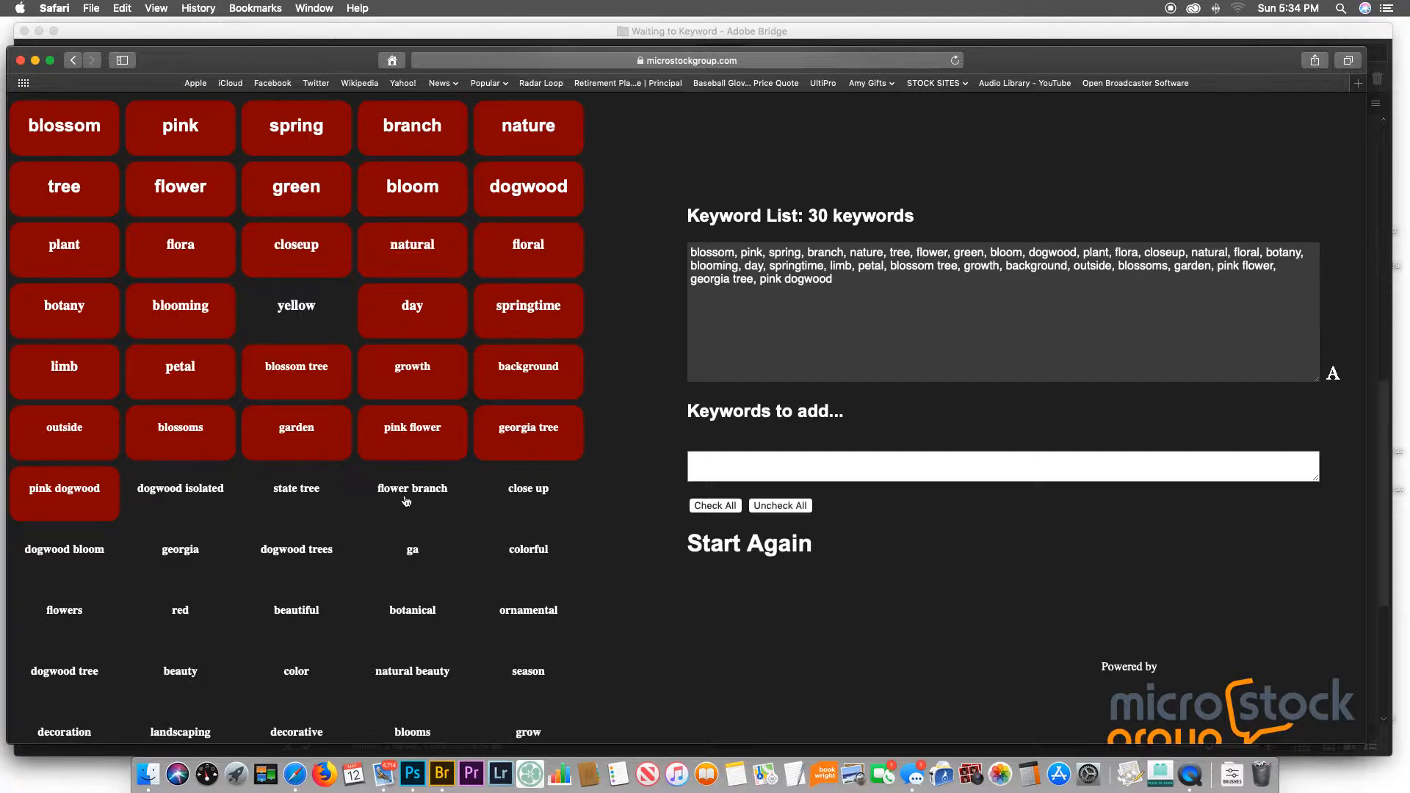
# Step: Add state tree, dogwood bloom, dogwood trees, colorful and flowers to the keyword list
pyautogui.click(297, 497)
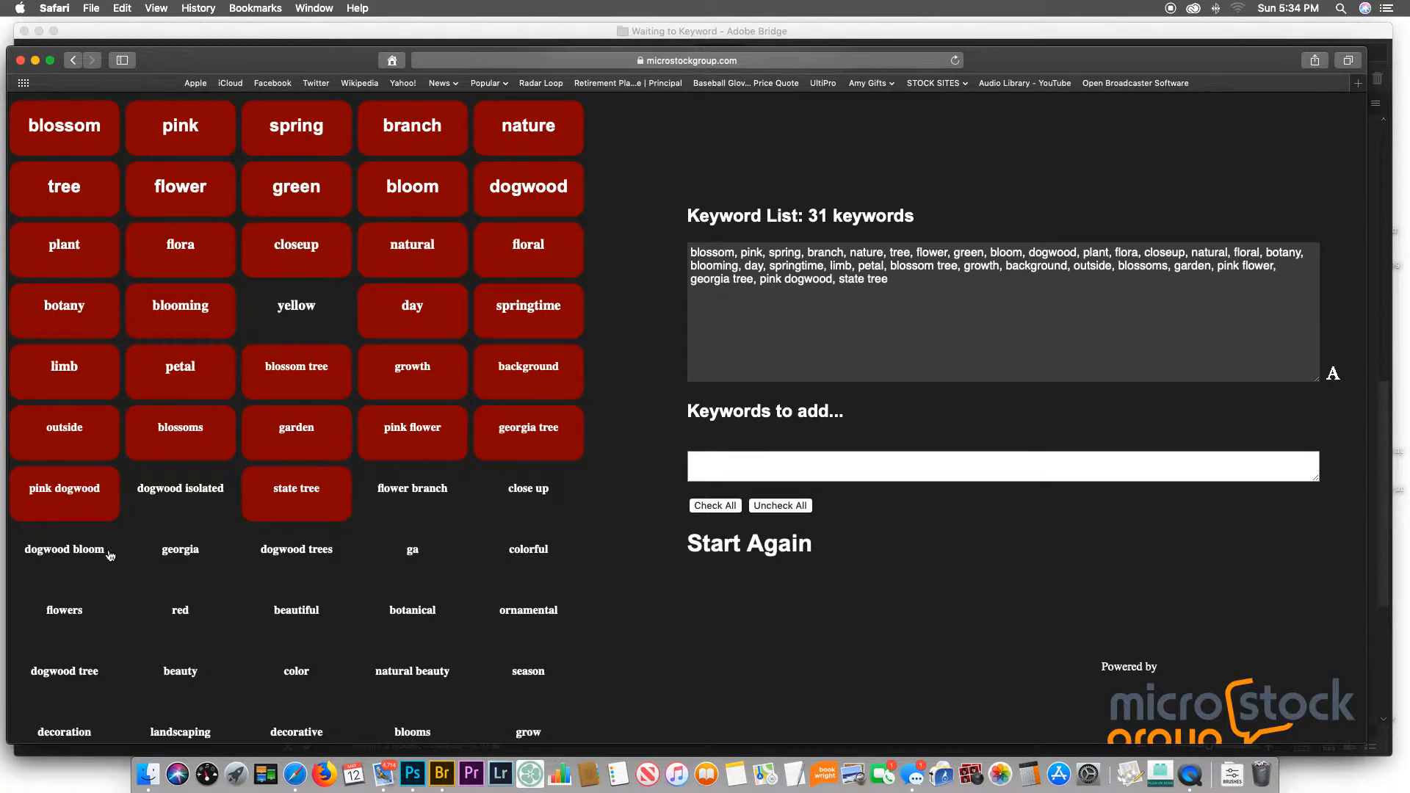
pyautogui.click(66, 552)
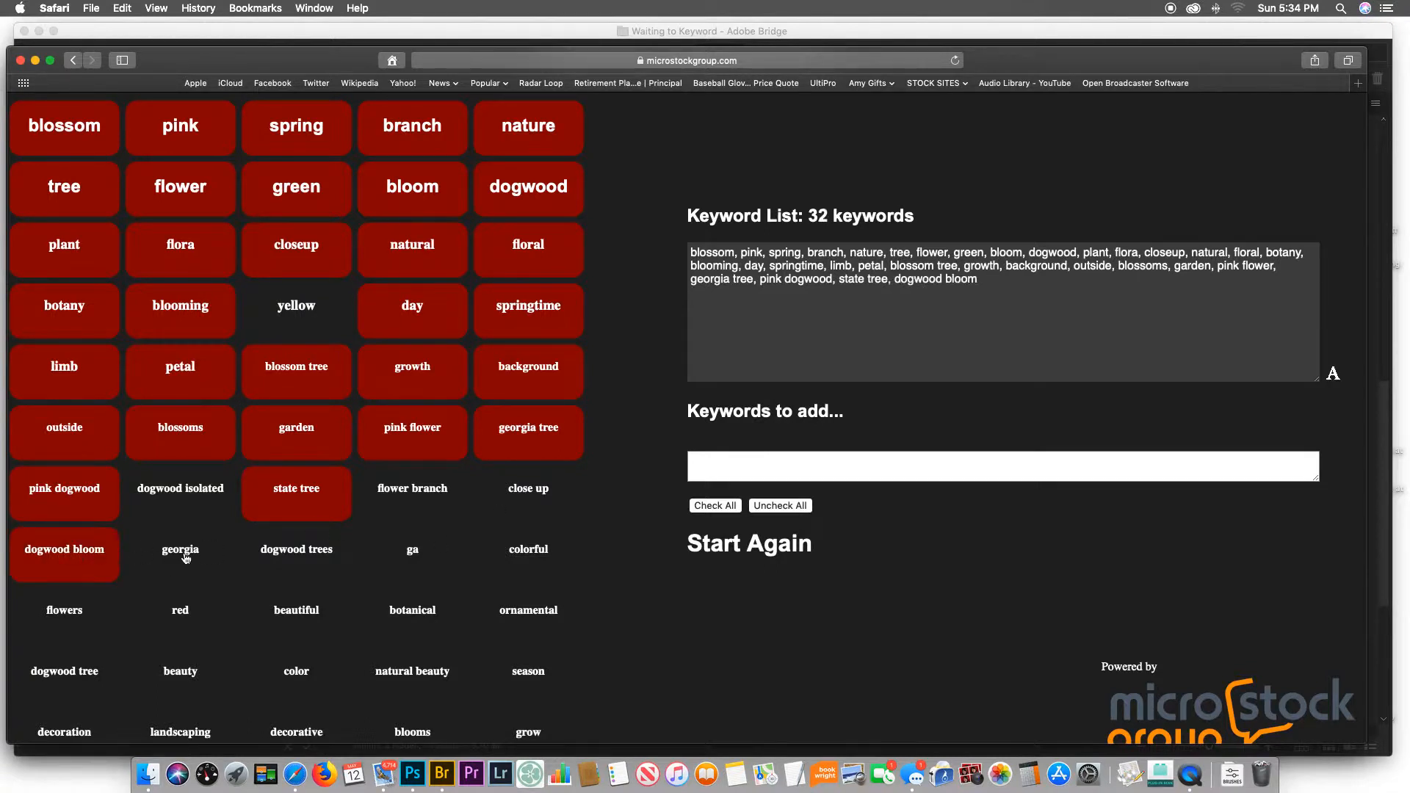
pyautogui.click(305, 557)
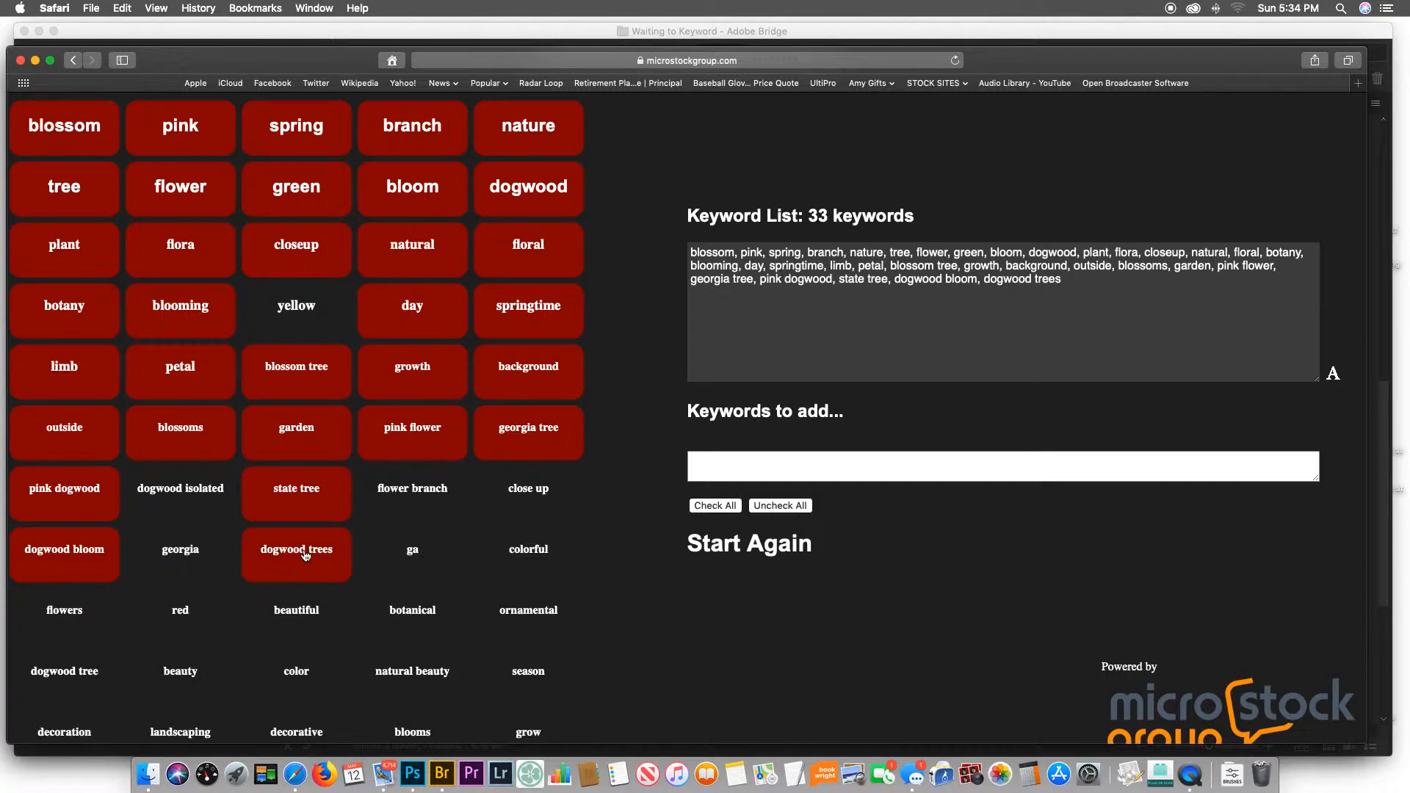
pyautogui.click(531, 553)
pyautogui.click(74, 619)
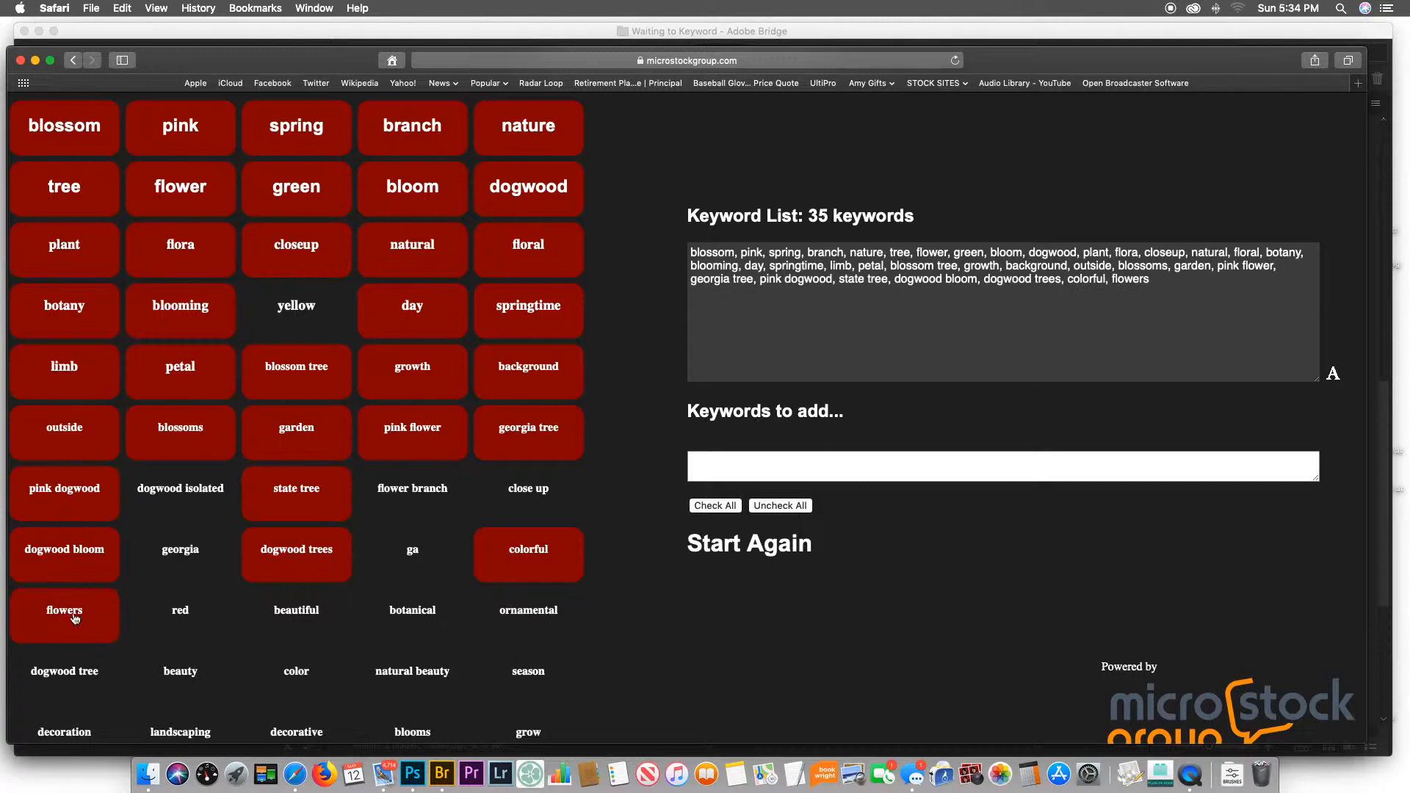
# Step: Add beautiful, botanical and ornamental to the keyword list, and replace dogwood trees with dogwood tree
pyautogui.click(312, 618)
pyautogui.click(416, 613)
pyautogui.click(529, 612)
pyautogui.scroll(-3, 78, 600)
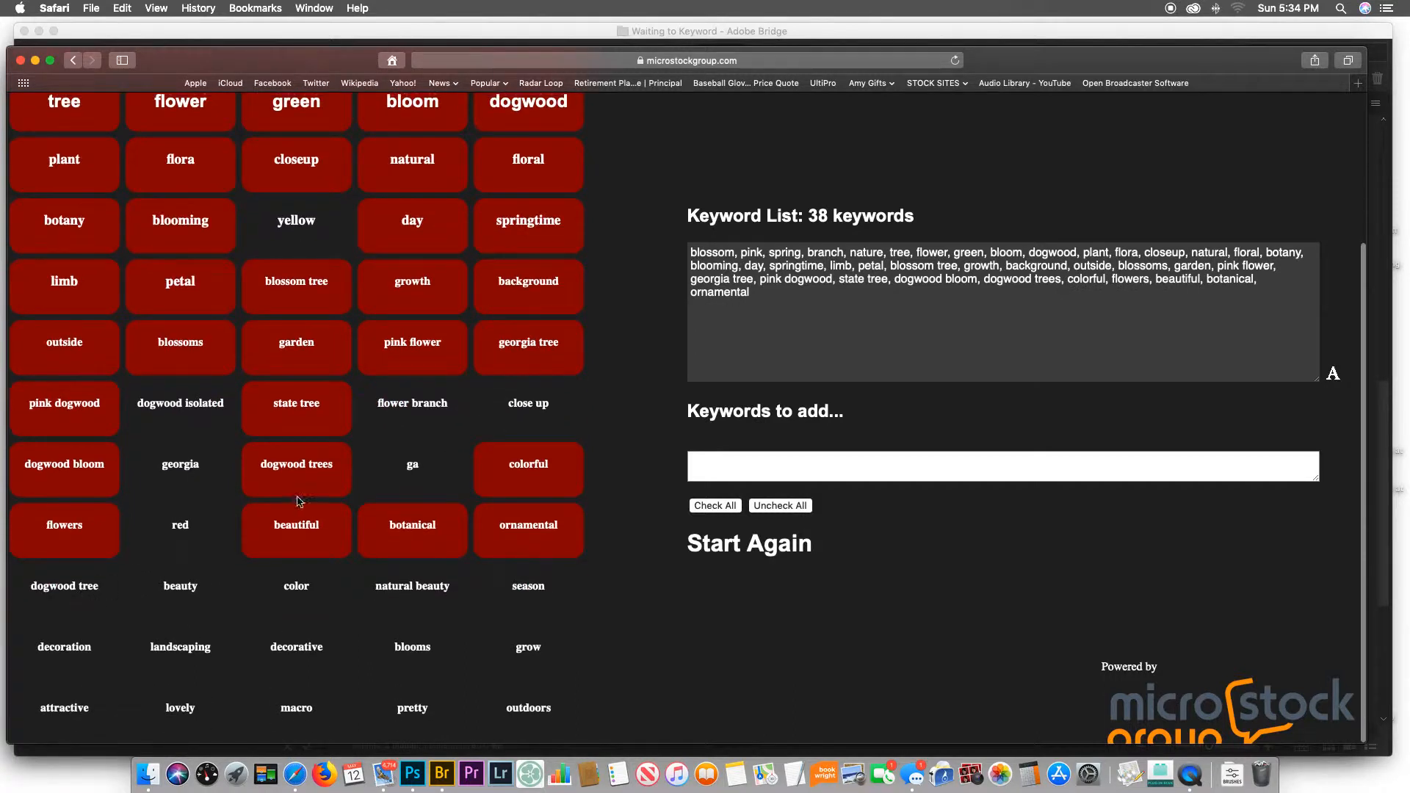
pyautogui.click(292, 474)
pyautogui.click(111, 592)
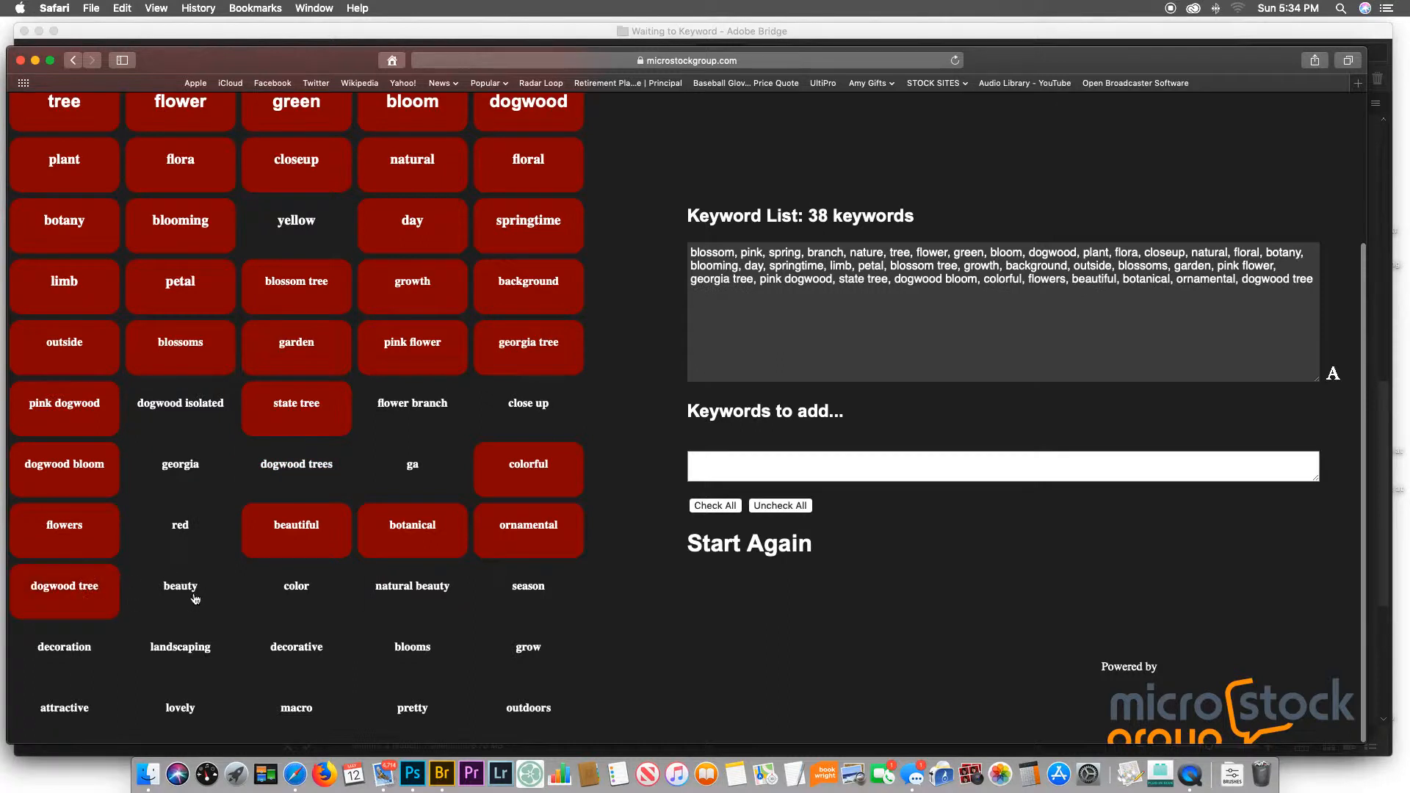
# Step: Add the suggestions color, natural beauty, season, landscaping, beauty and decorative to the keyword list
pyautogui.click(306, 588)
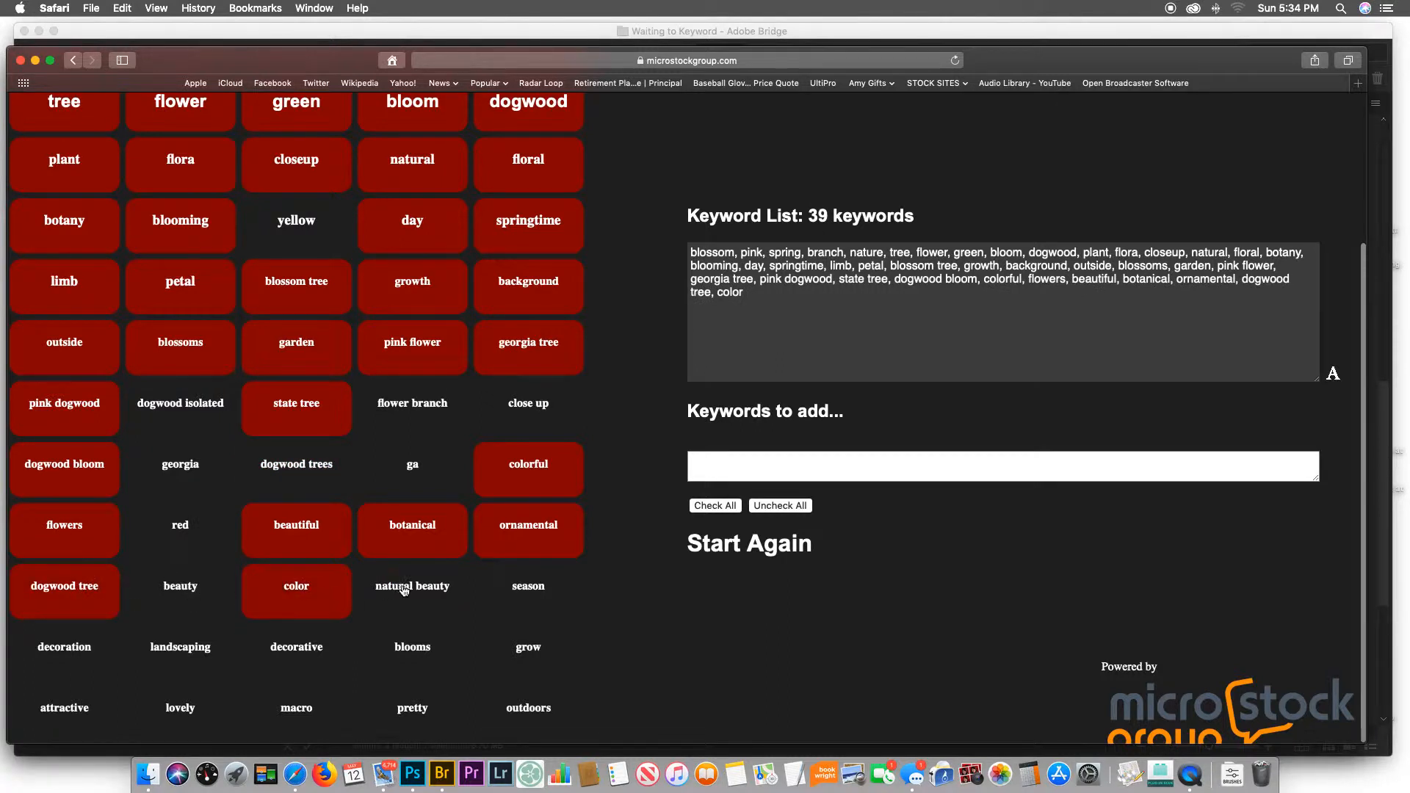
pyautogui.click(411, 588)
pyautogui.click(541, 586)
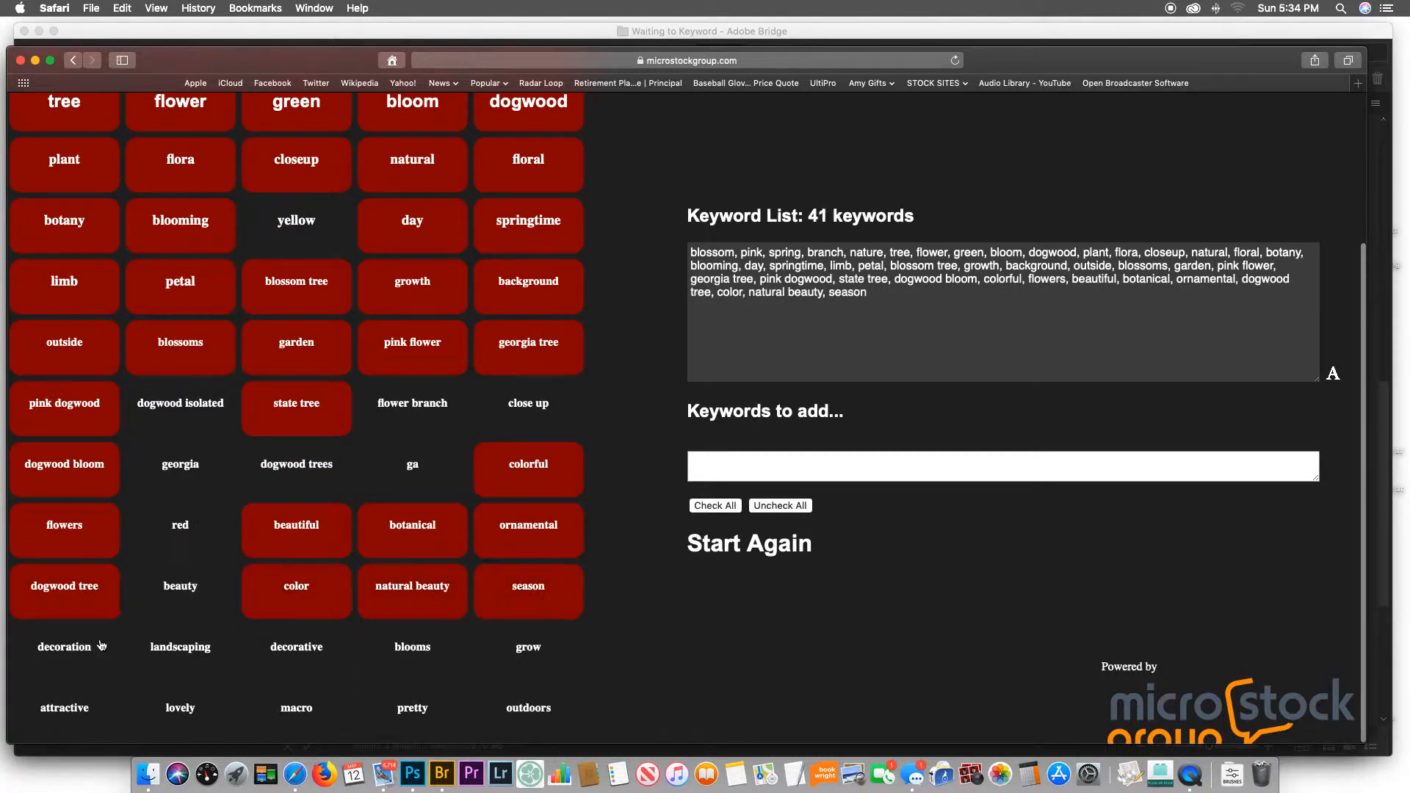
pyautogui.click(184, 650)
pyautogui.click(183, 597)
pyautogui.click(299, 656)
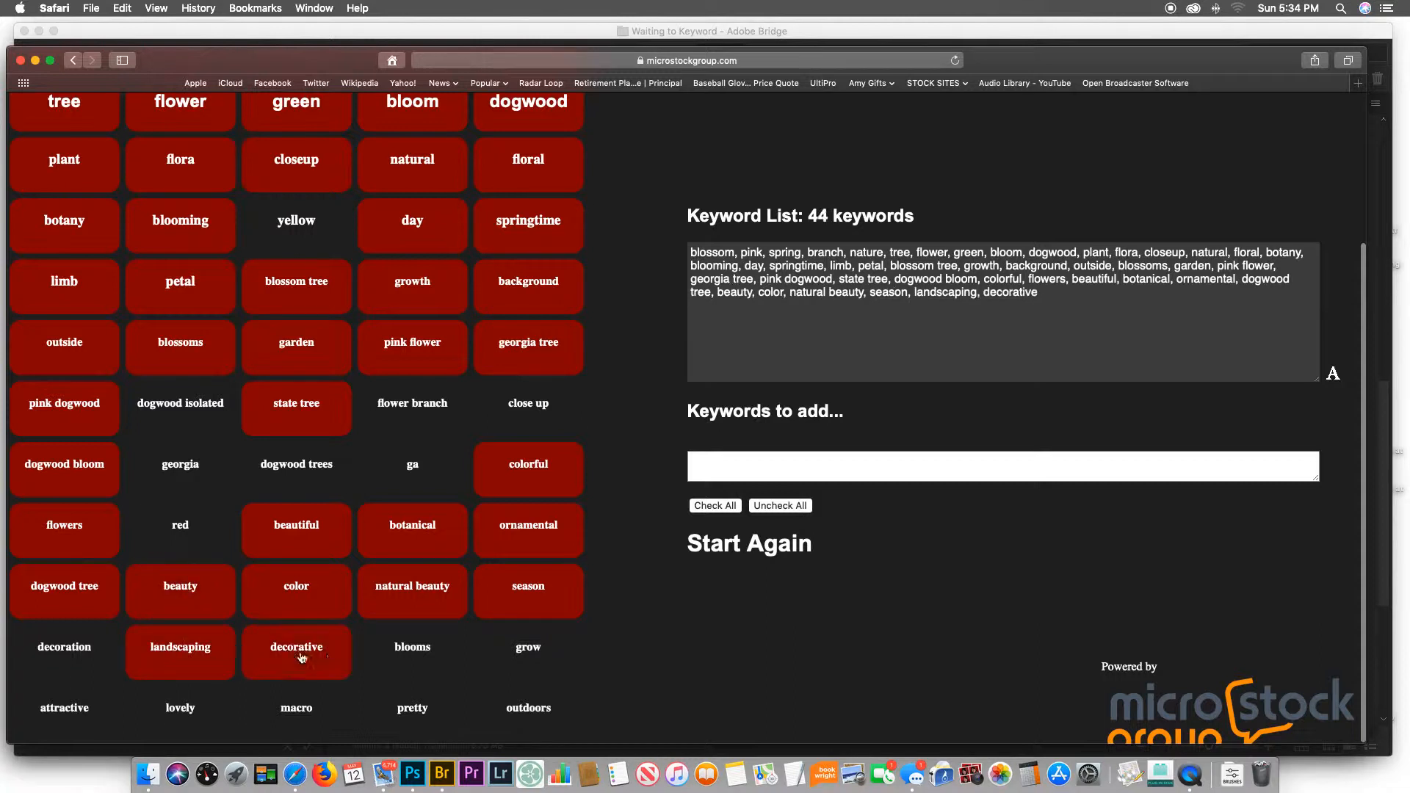
# Step: Complete the keyword list with the suggestions blooms, attractive and outdoors
pyautogui.click(419, 656)
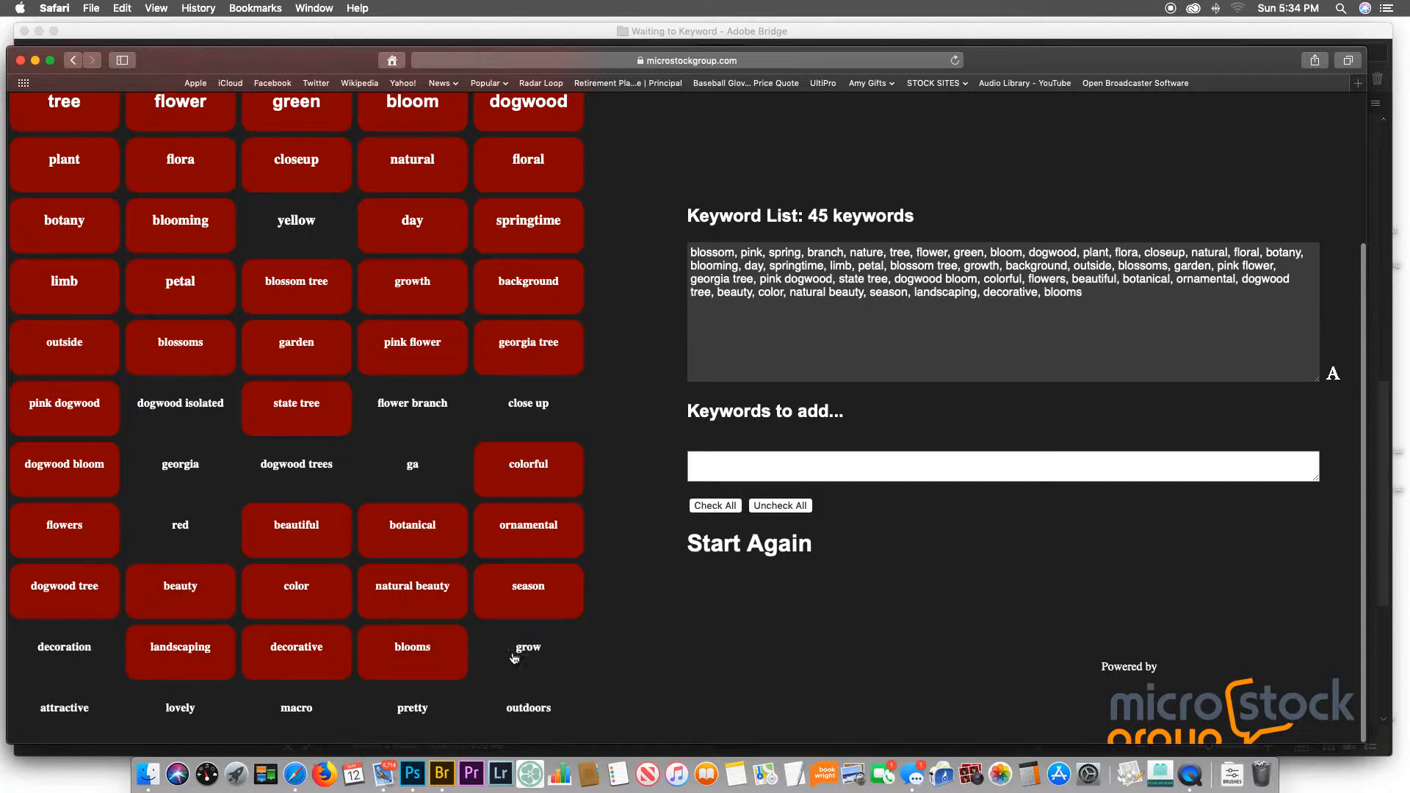
pyautogui.click(92, 711)
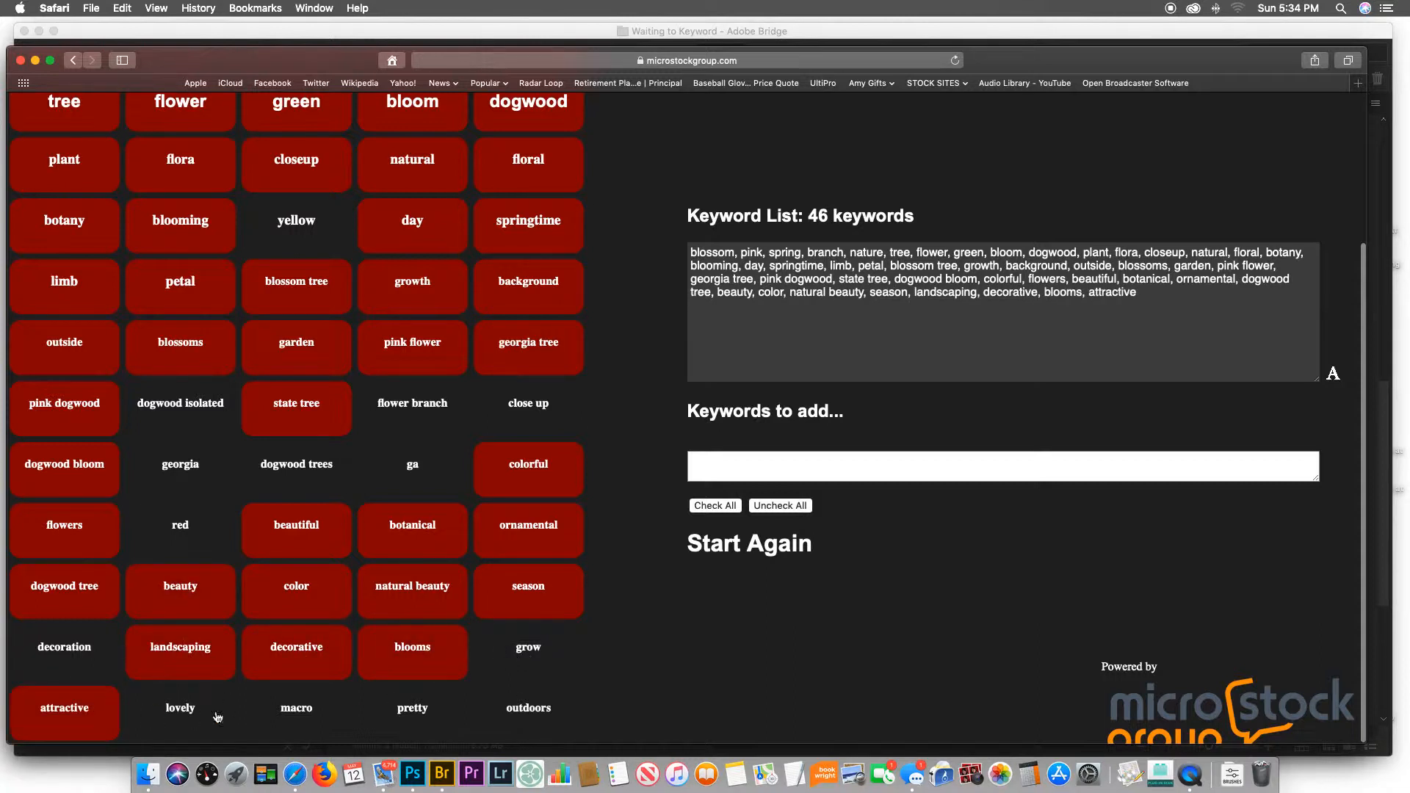
pyautogui.click(526, 711)
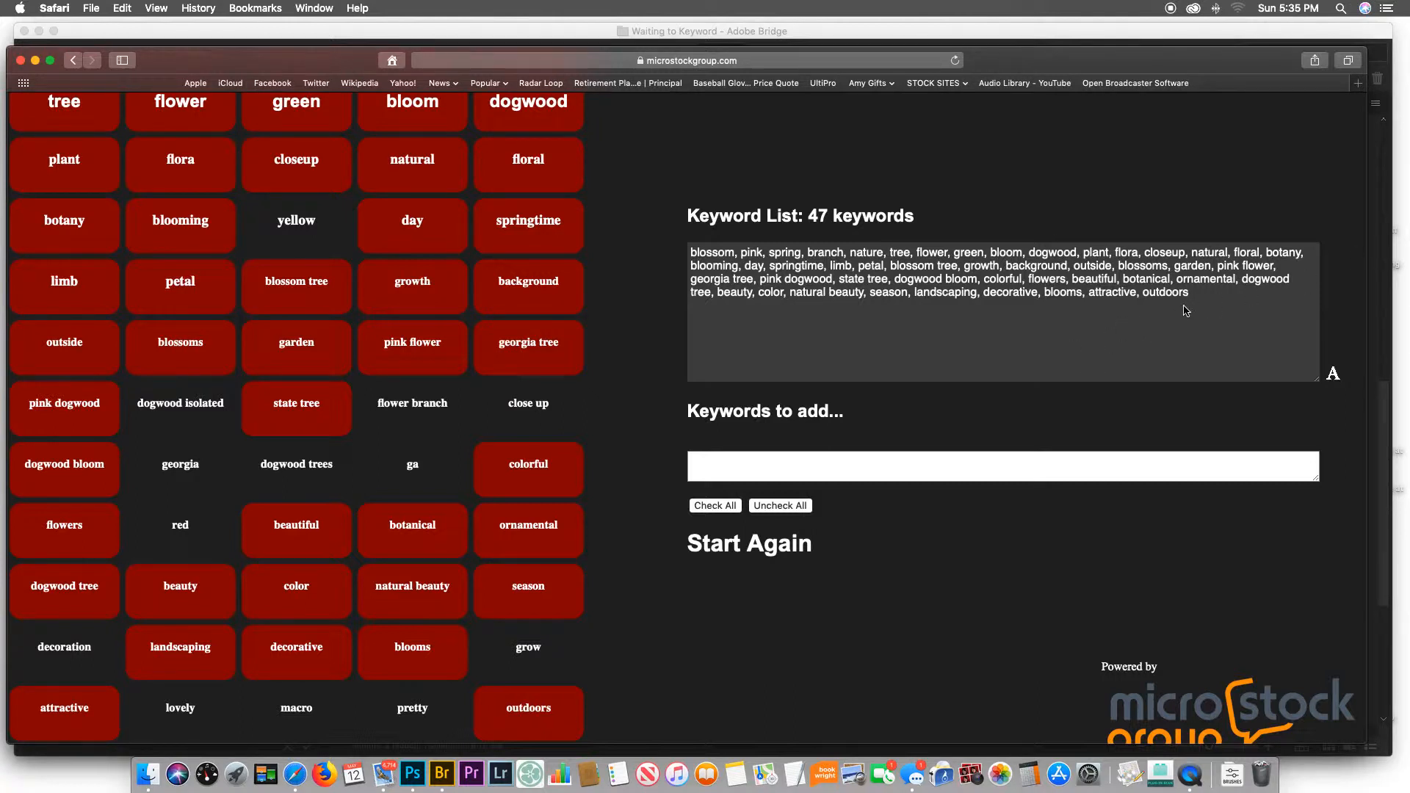
# Step: Copy the whole keyword list, switch to Adobe Bridge and paste it as the IPTC keywords of dogwoods_9565.jpg
pyautogui.moveTo(1192, 295); pyautogui.dragTo(689, 259)
pyautogui.press('super+c')
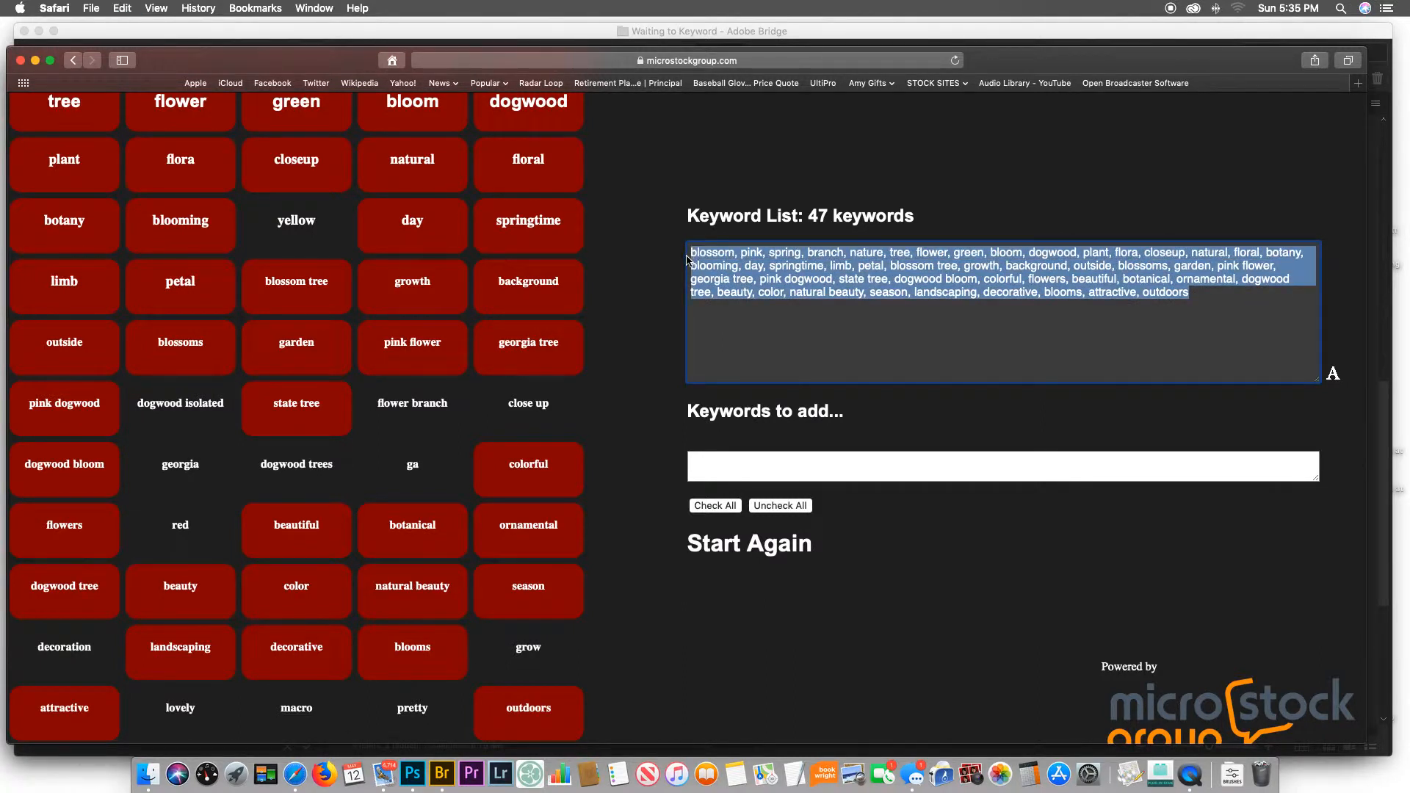
pyautogui.click(440, 765)
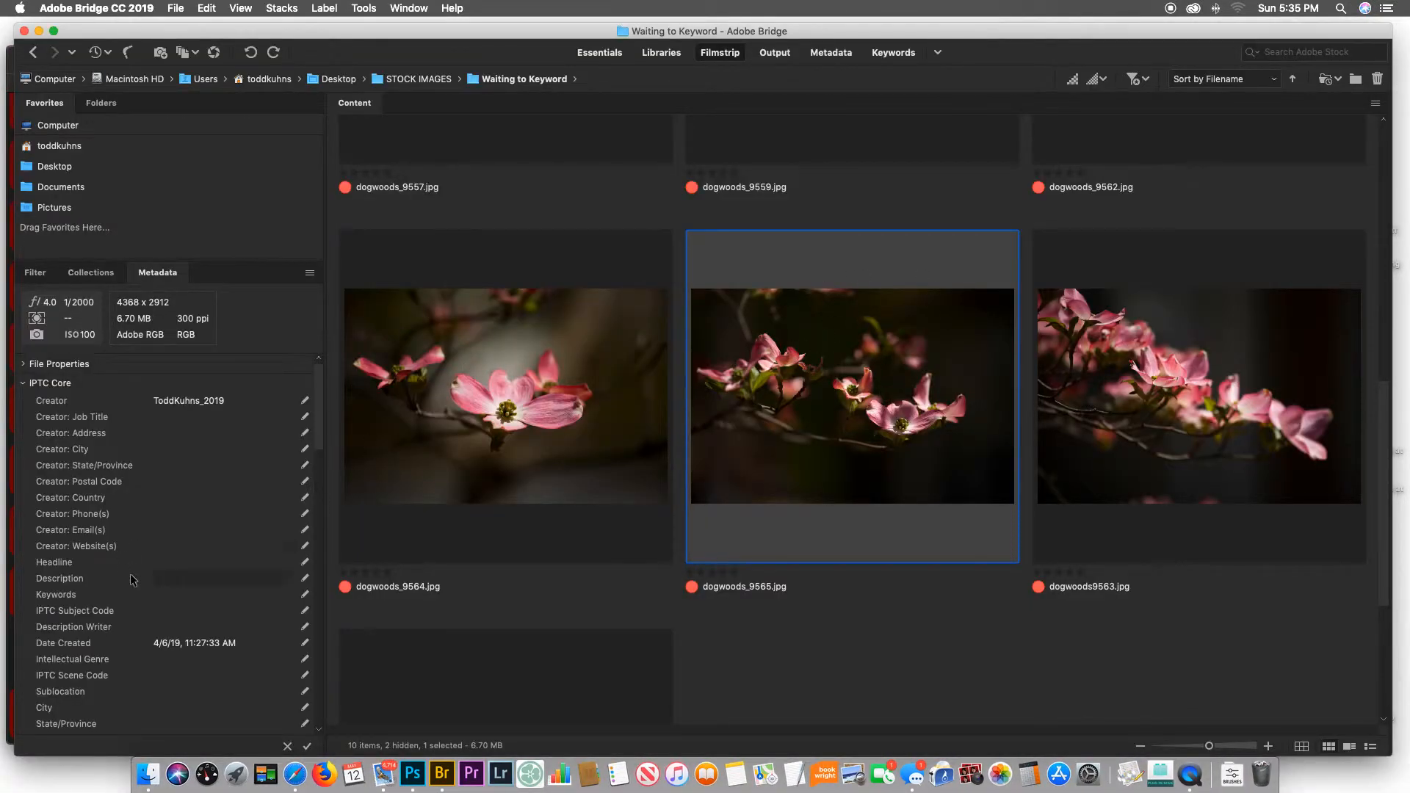
pyautogui.click(171, 595)
pyautogui.press('super+v')
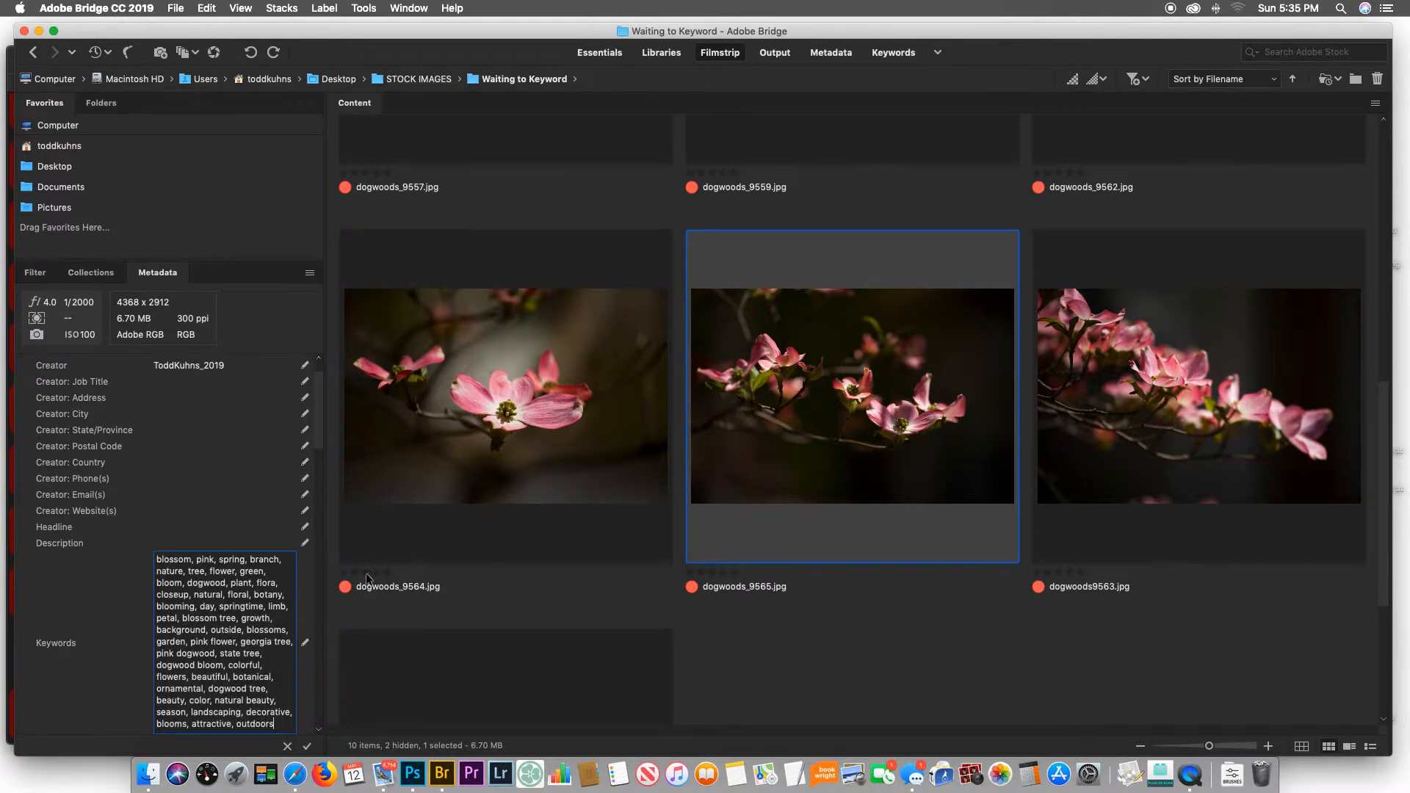
pyautogui.press('Return')
pyautogui.press('BackSpace')
pyautogui.click(180, 470)
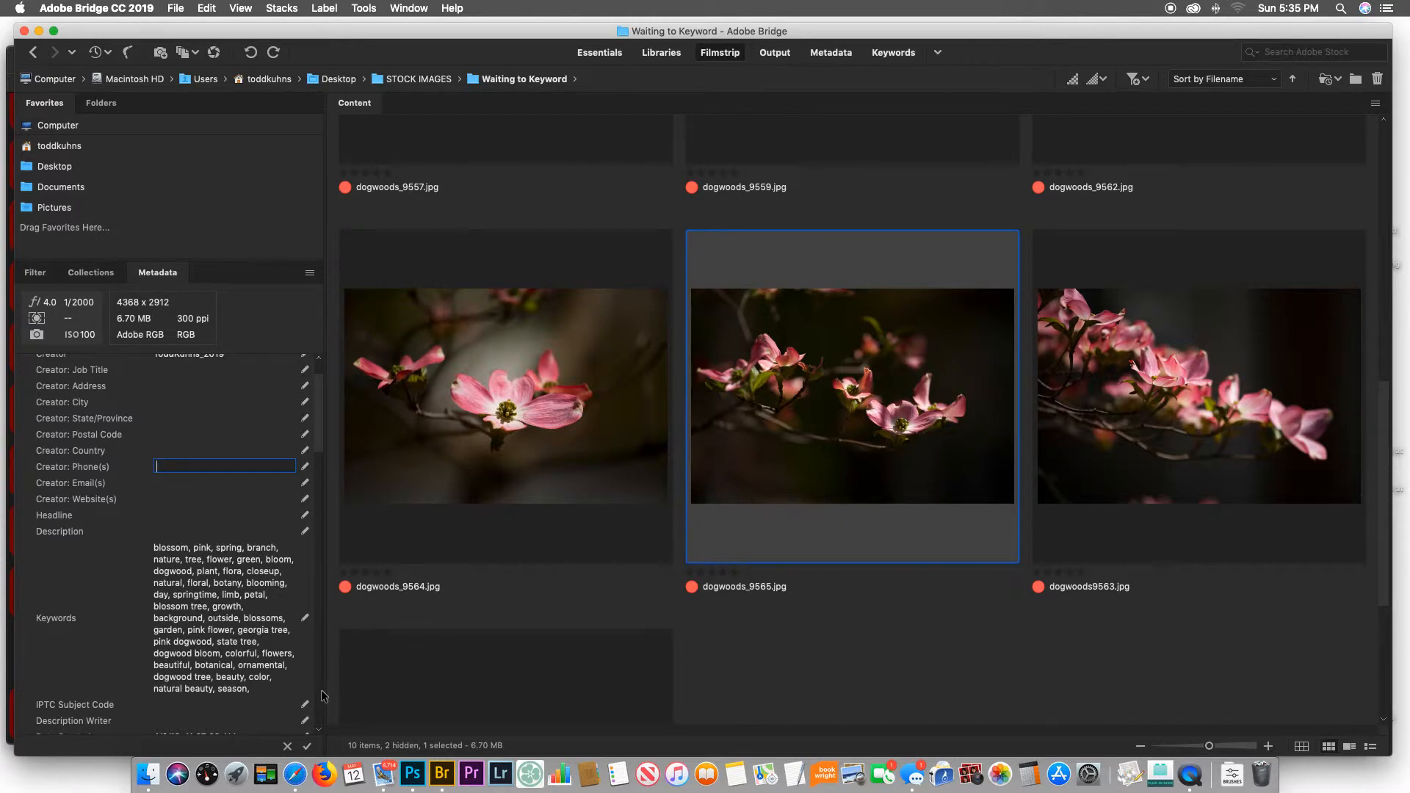
# Step: Review the keyword metadata of several photos in the Waiting to Keyword folder, including dogwoods_9555.jpg and dogwoods_9556.jpg
pyautogui.click(501, 494)
pyautogui.click(742, 432)
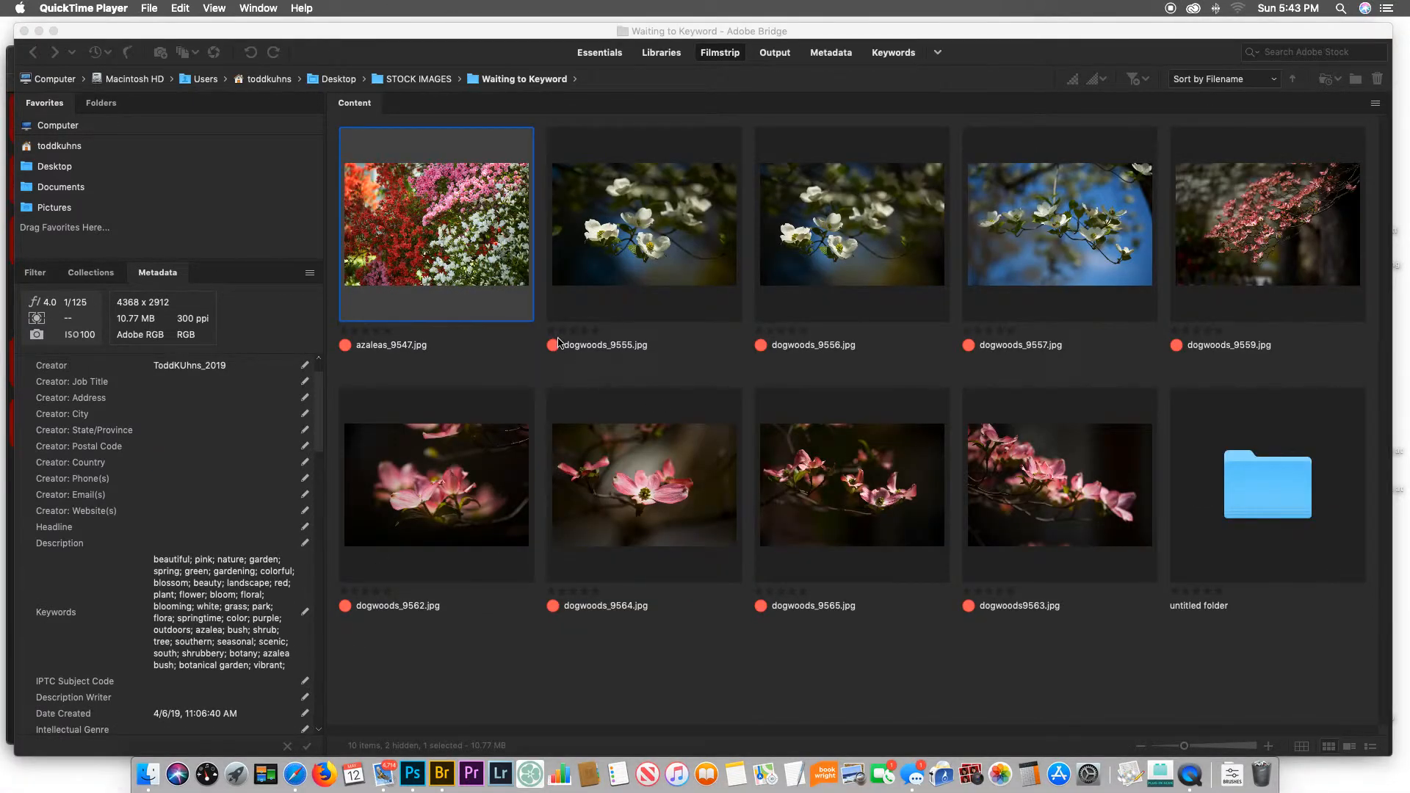
pyautogui.click(635, 255)
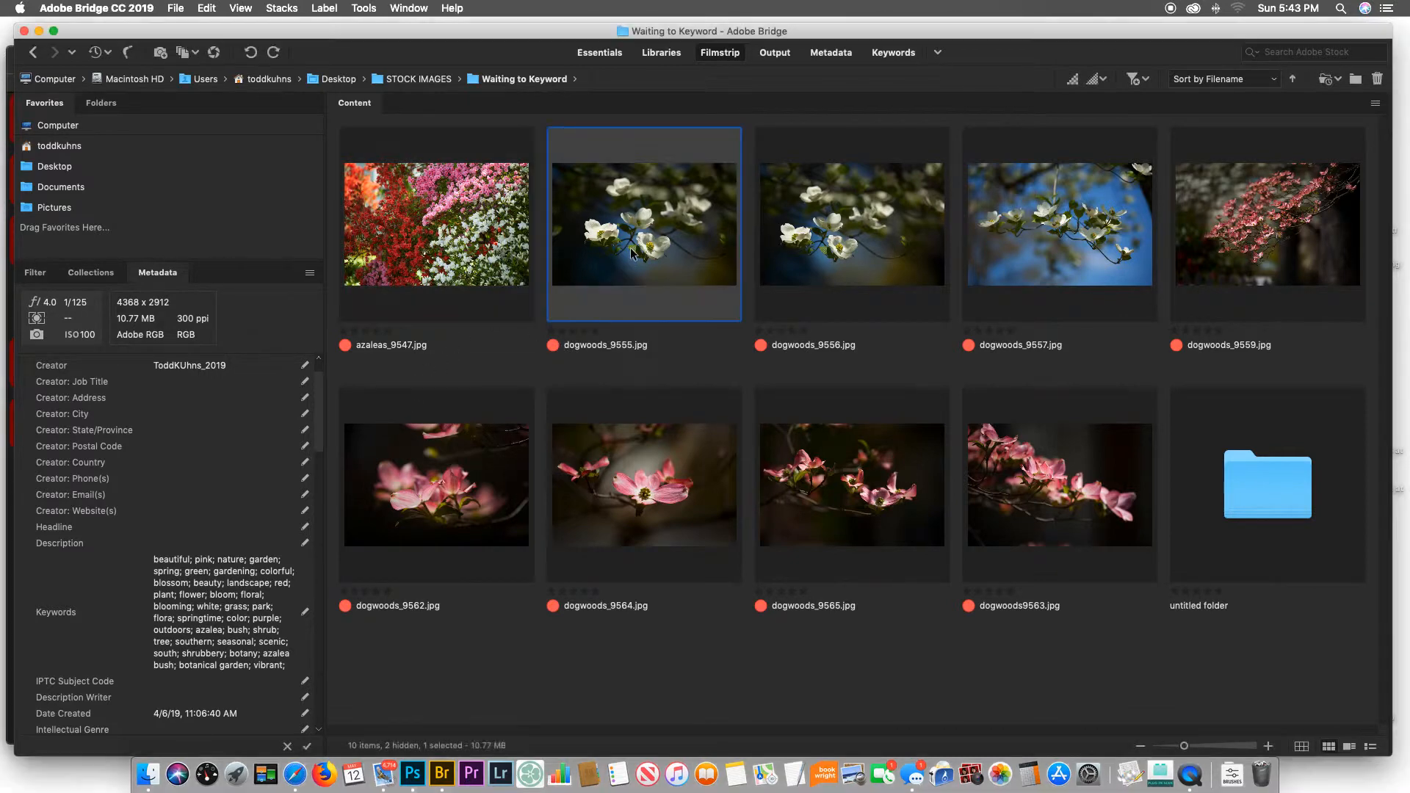
pyautogui.click(828, 234)
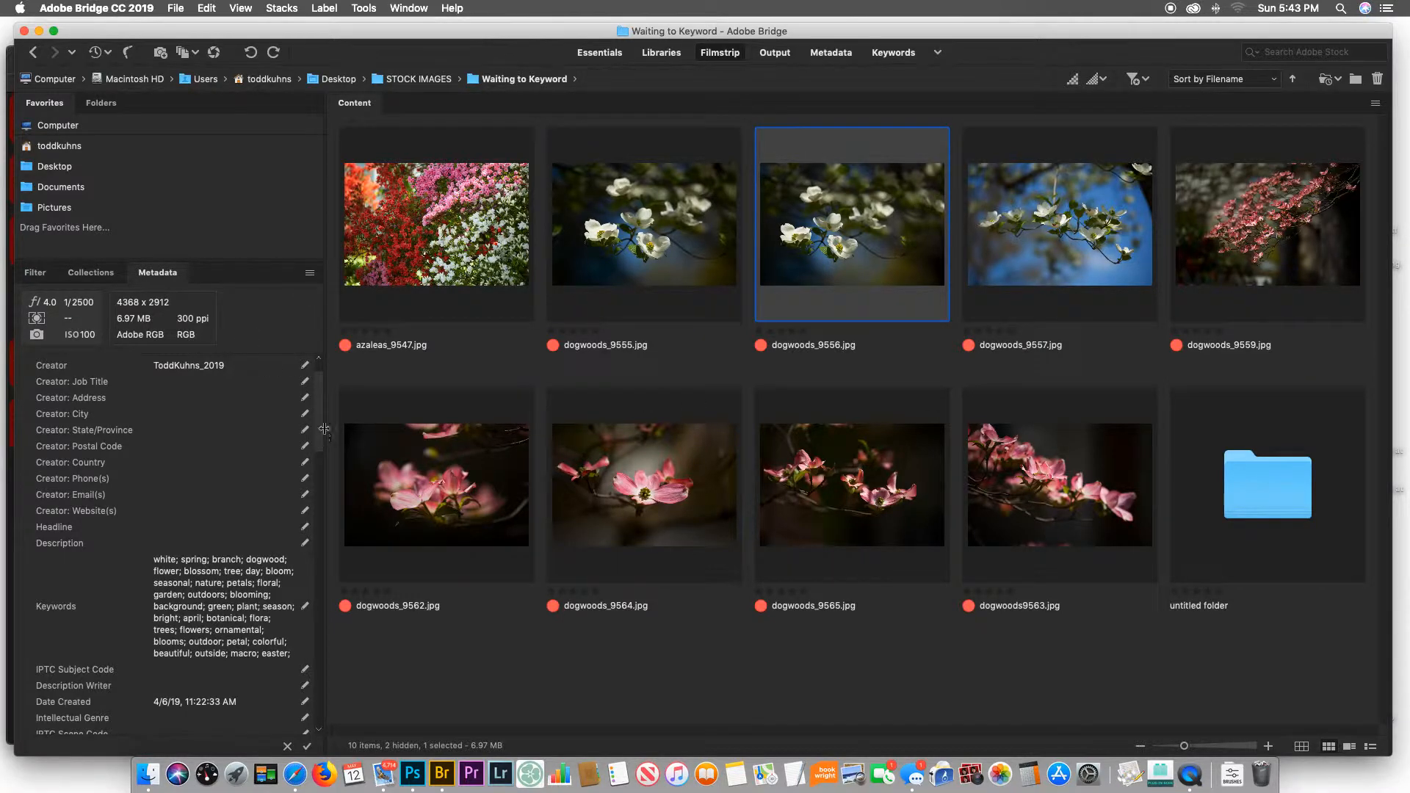
# Step: Switch to Finder and copy all JPEGs from azaleas_9547.jpg through dogwoods9563.jpg into the TOTAL_PORTFOLIO folder on the Max_II drive
pyautogui.click(148, 774)
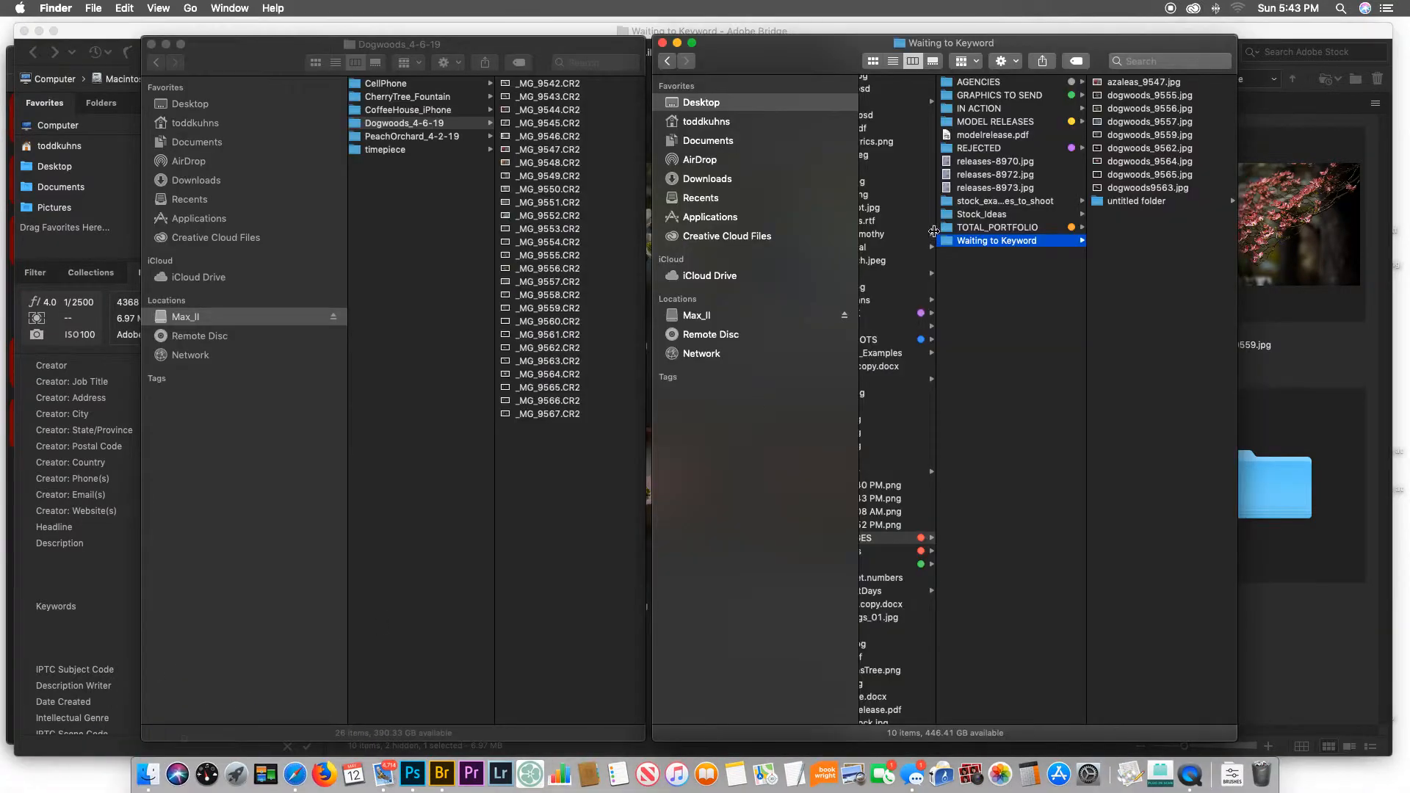
pyautogui.click(1141, 189)
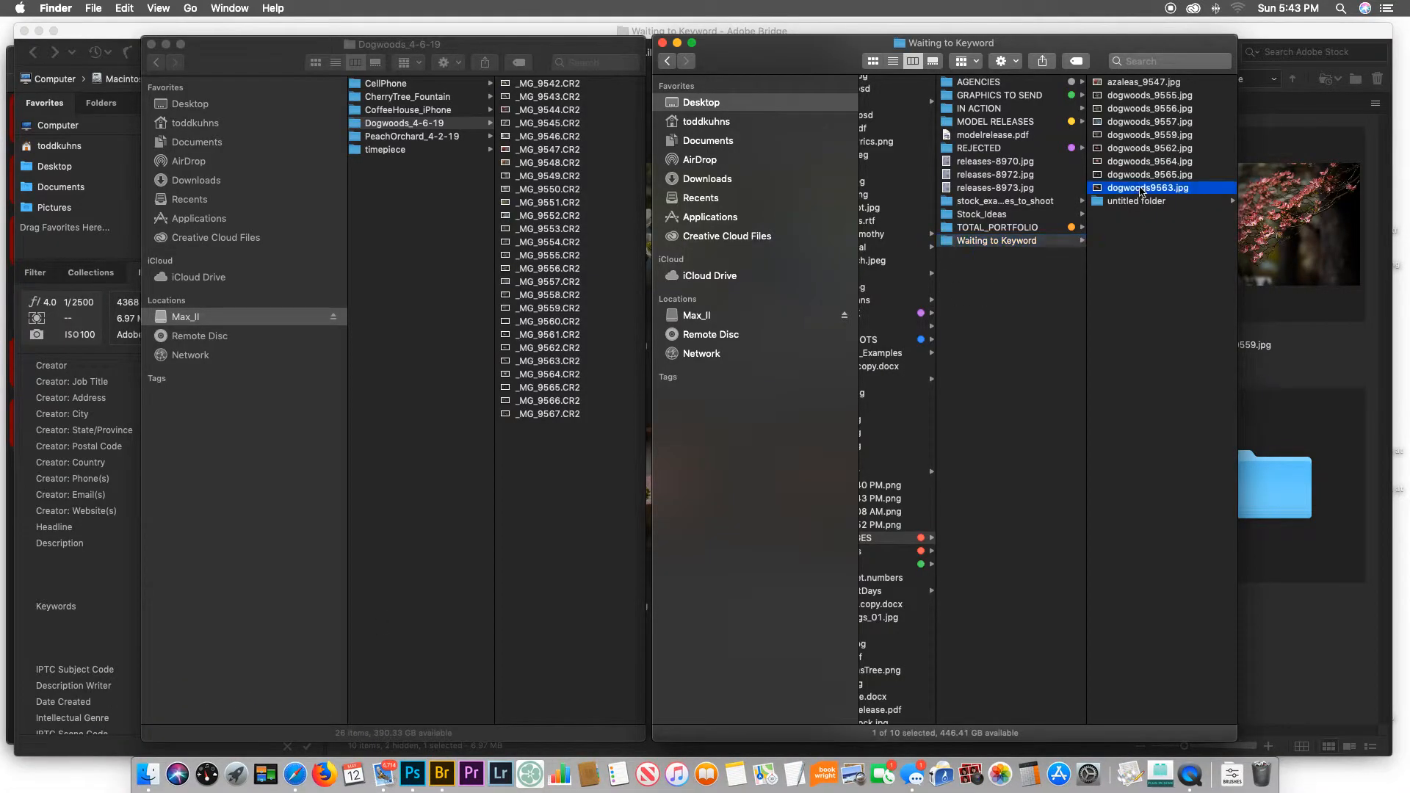
pyautogui.keyDown('shift'); pyautogui.click(985, 85); pyautogui.keyUp('shift')
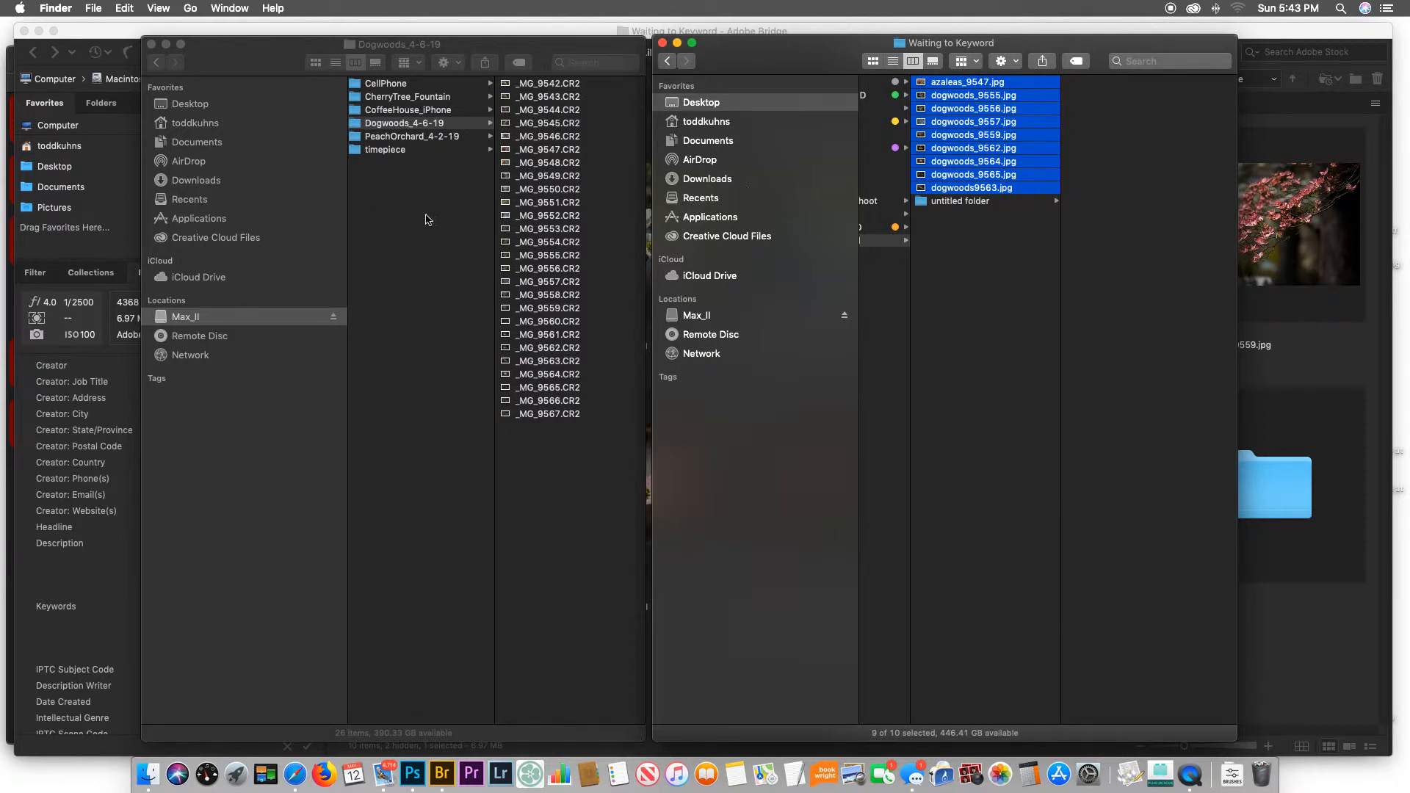
pyautogui.click(161, 322)
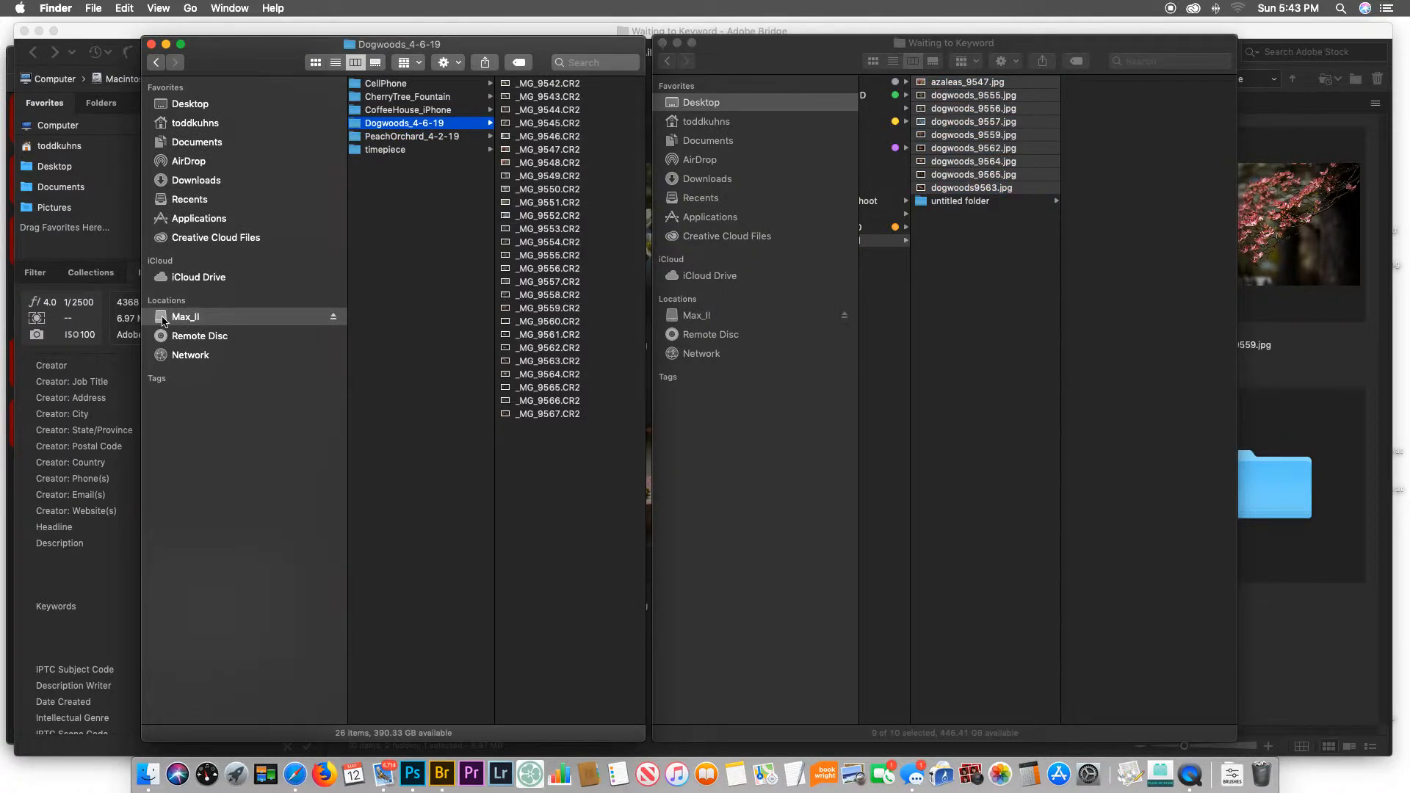
pyautogui.click(163, 321)
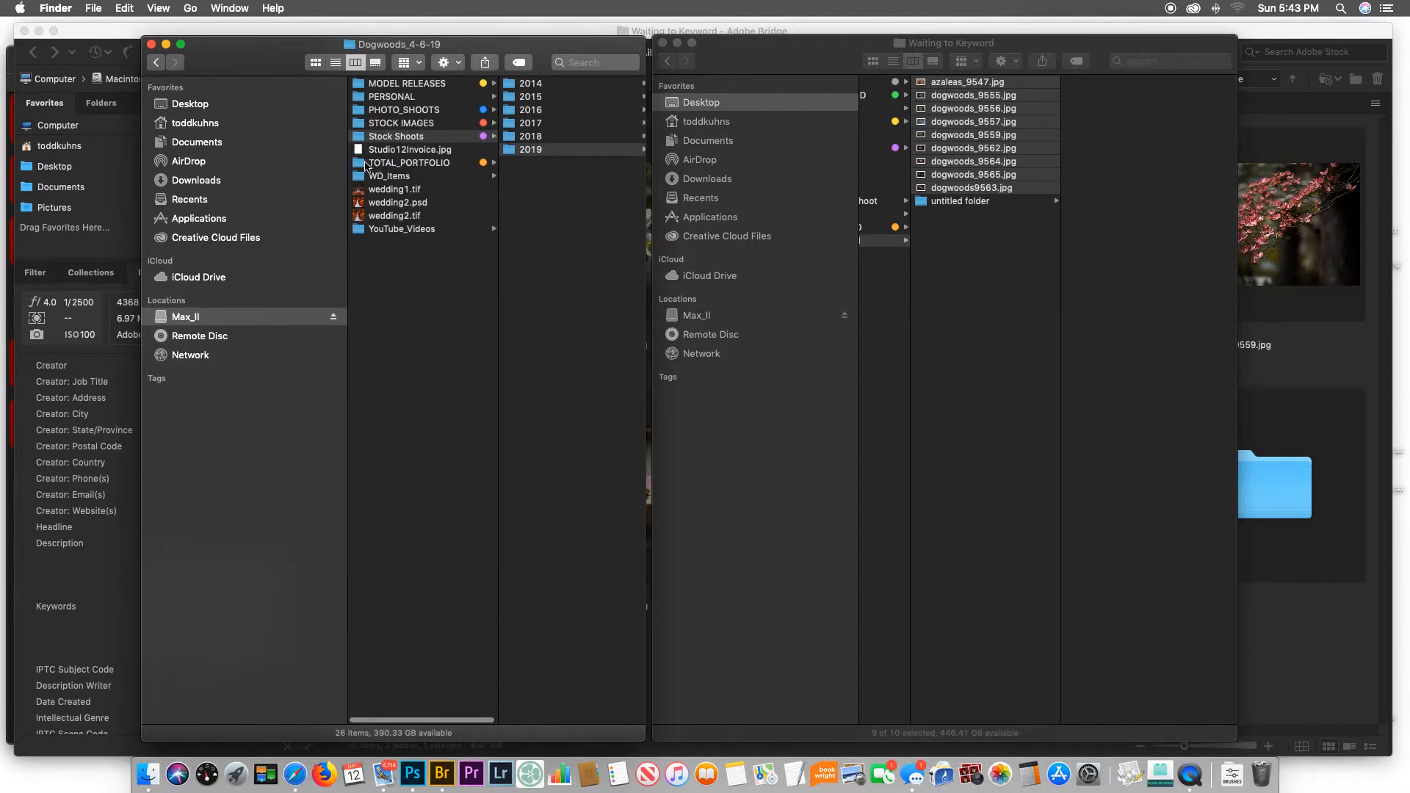
pyautogui.click(360, 163)
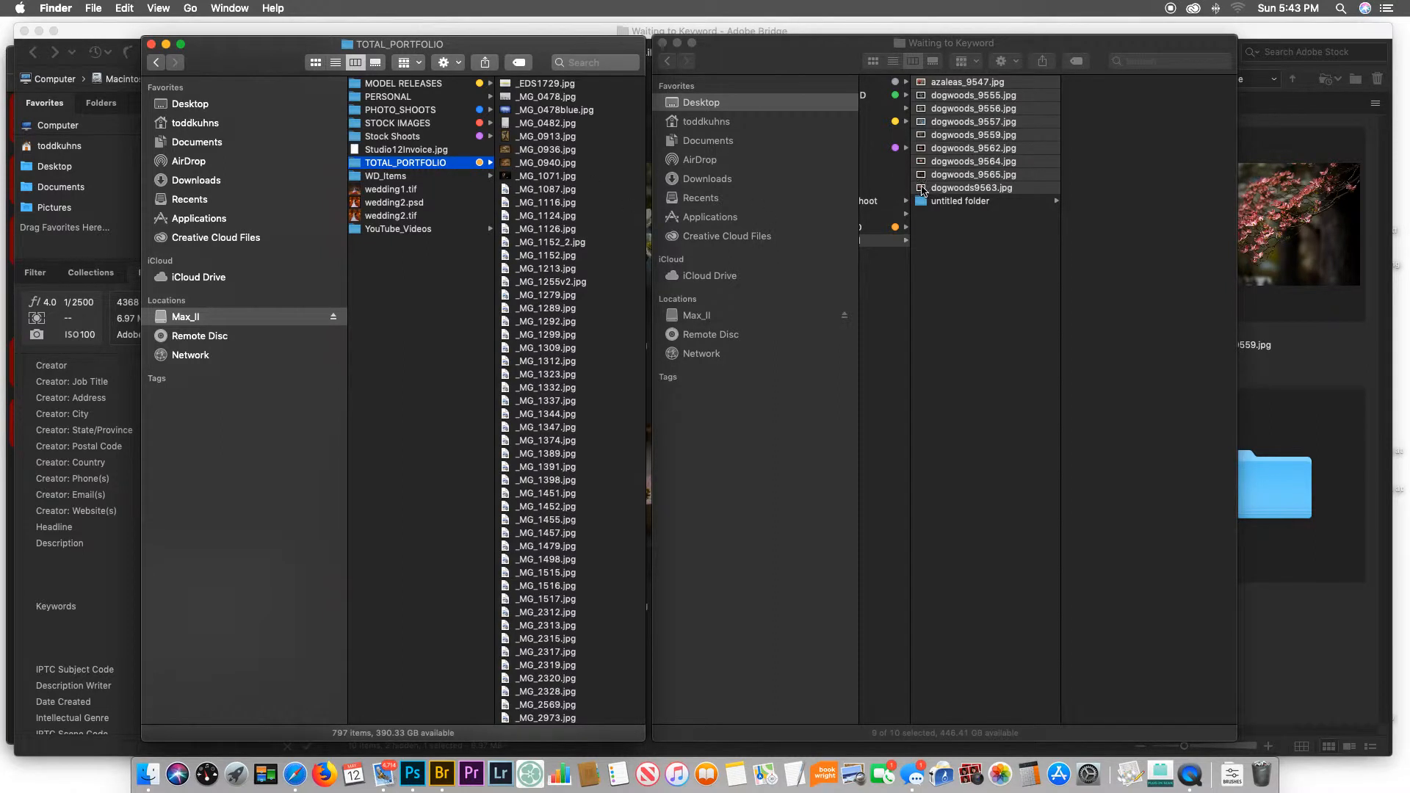
pyautogui.moveTo(924, 190); pyautogui.dragTo(601, 357)
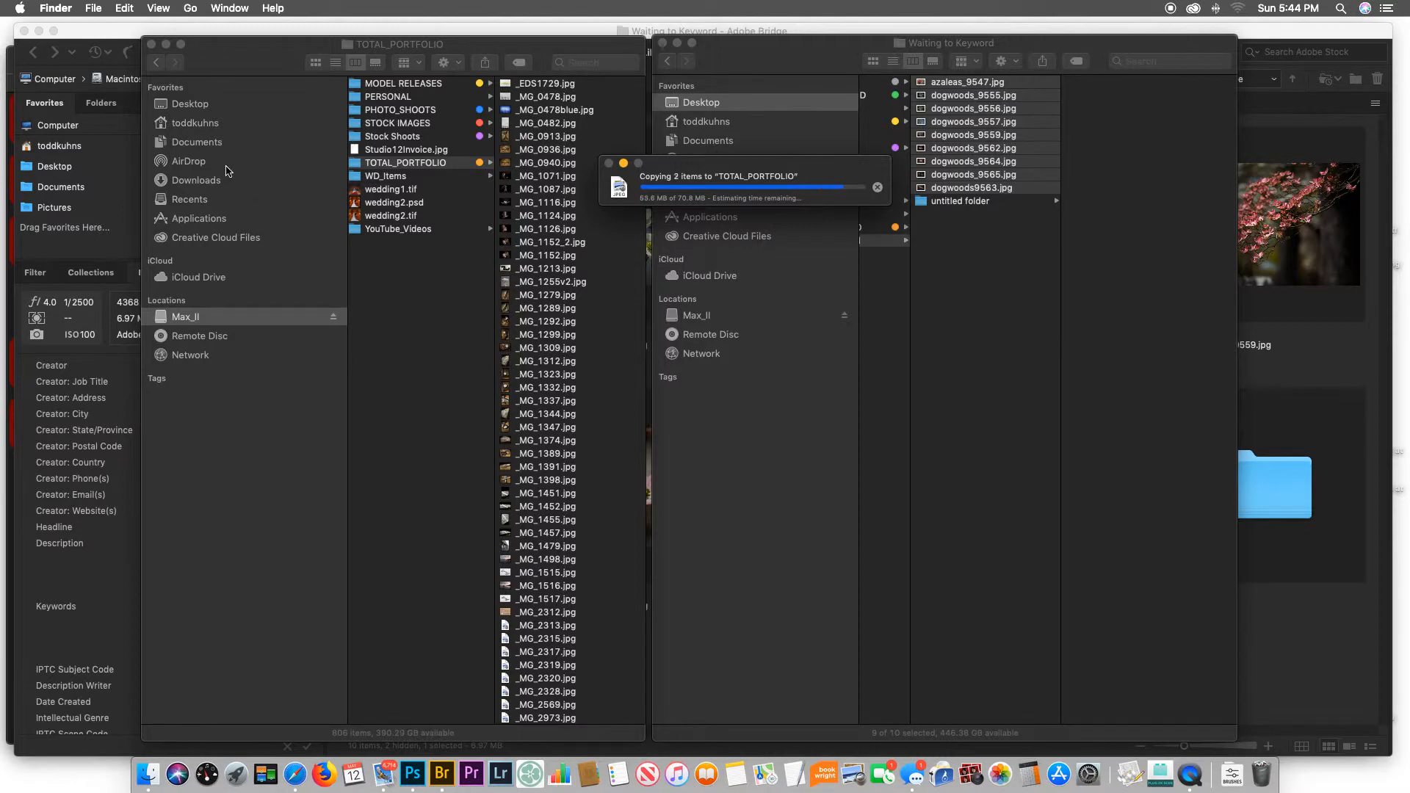
# Step: Copy the nine JPEGs, azaleas_9547.jpg through dogwoods9563.jpg, from Waiting to Keyword into STOCK IMAGES > AGENCIES > 123RF on the Desktop
pyautogui.click(203, 103)
pyautogui.scroll(-10, 440, 588)
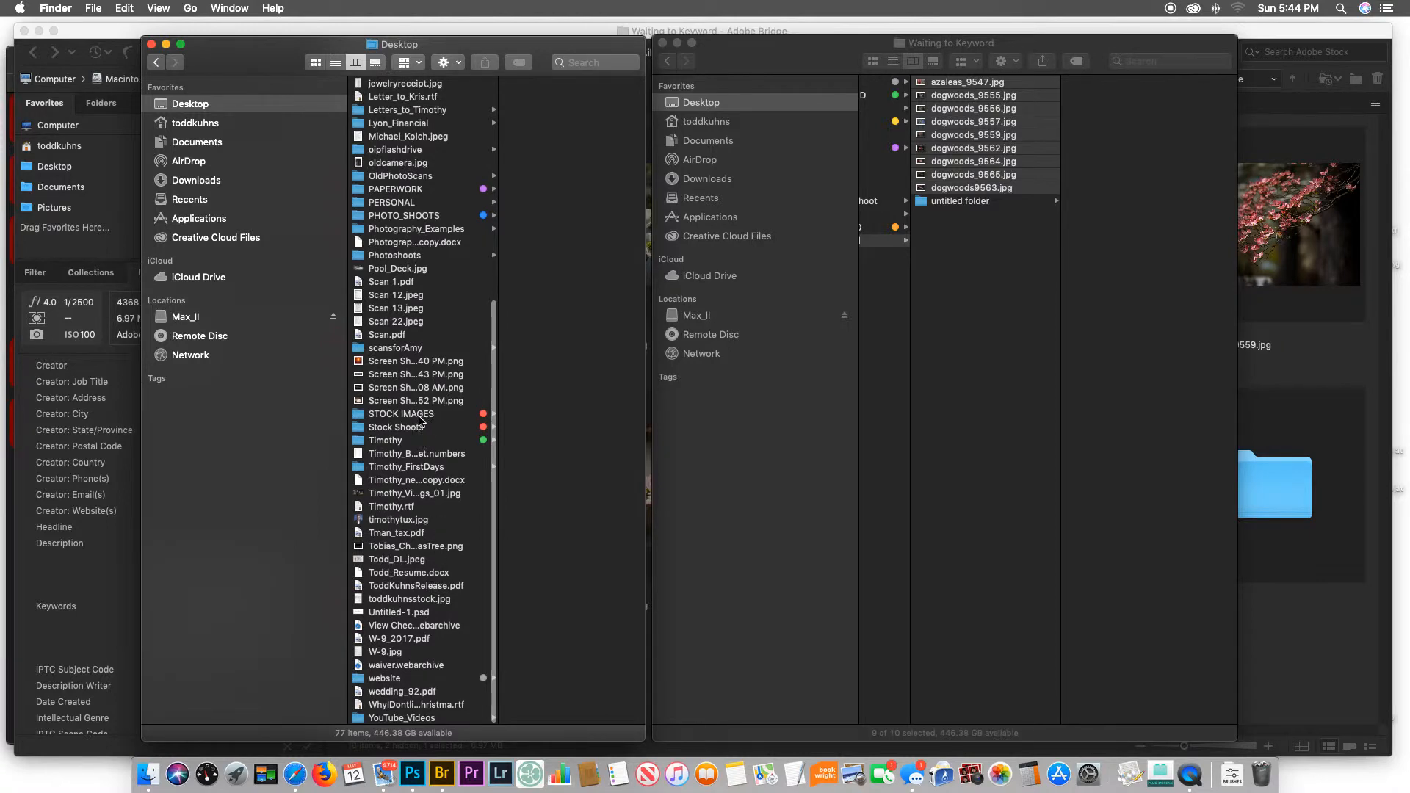
pyautogui.click(364, 415)
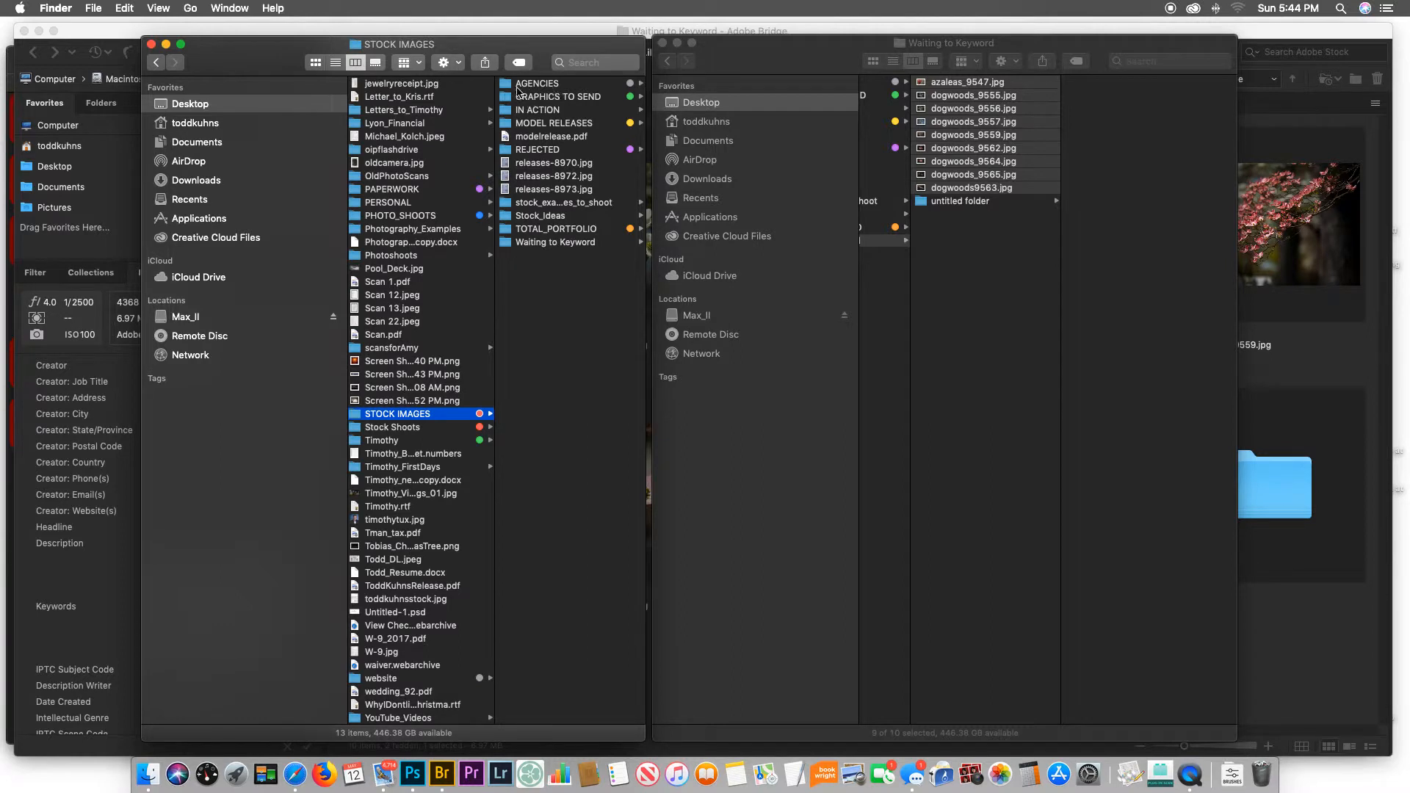
pyautogui.click(512, 85)
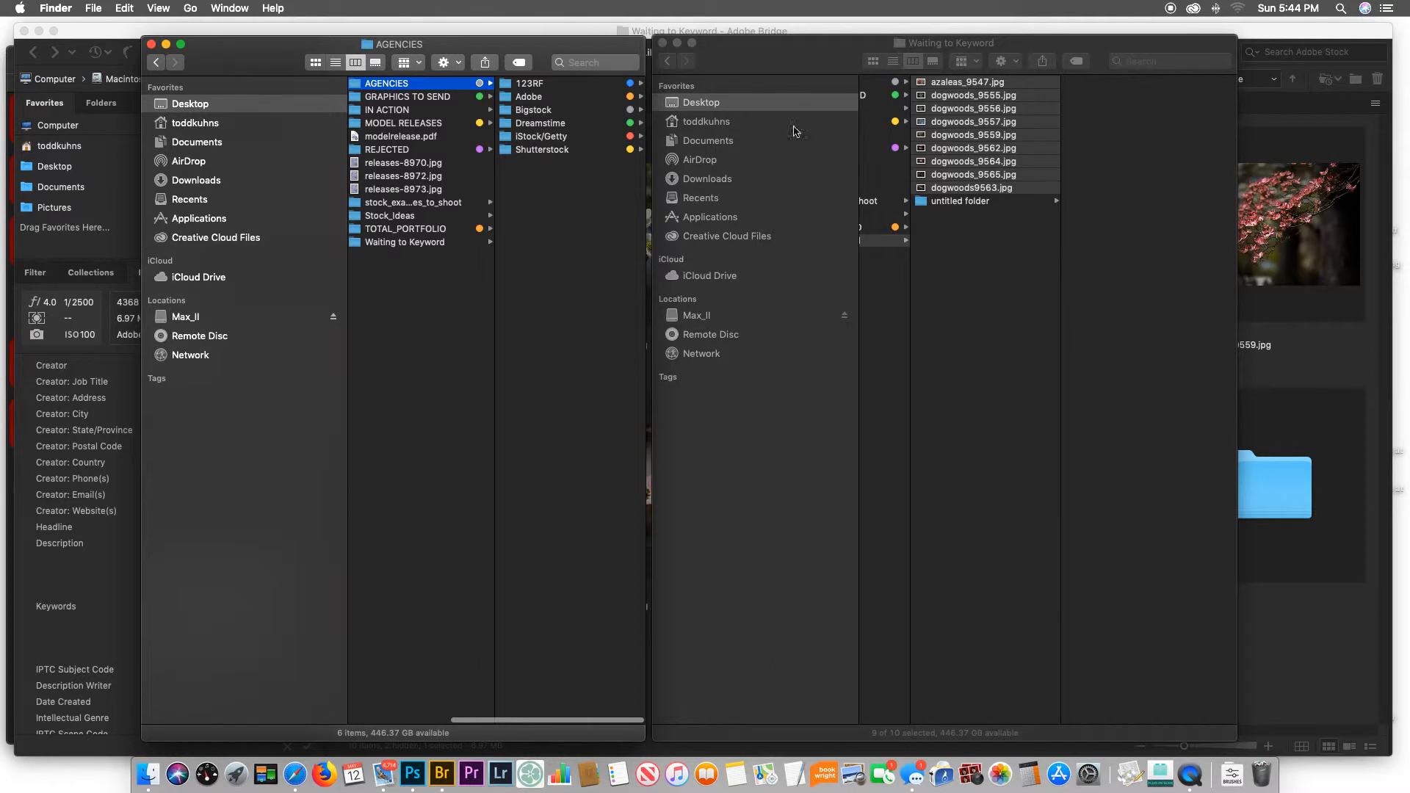
pyautogui.click(533, 84)
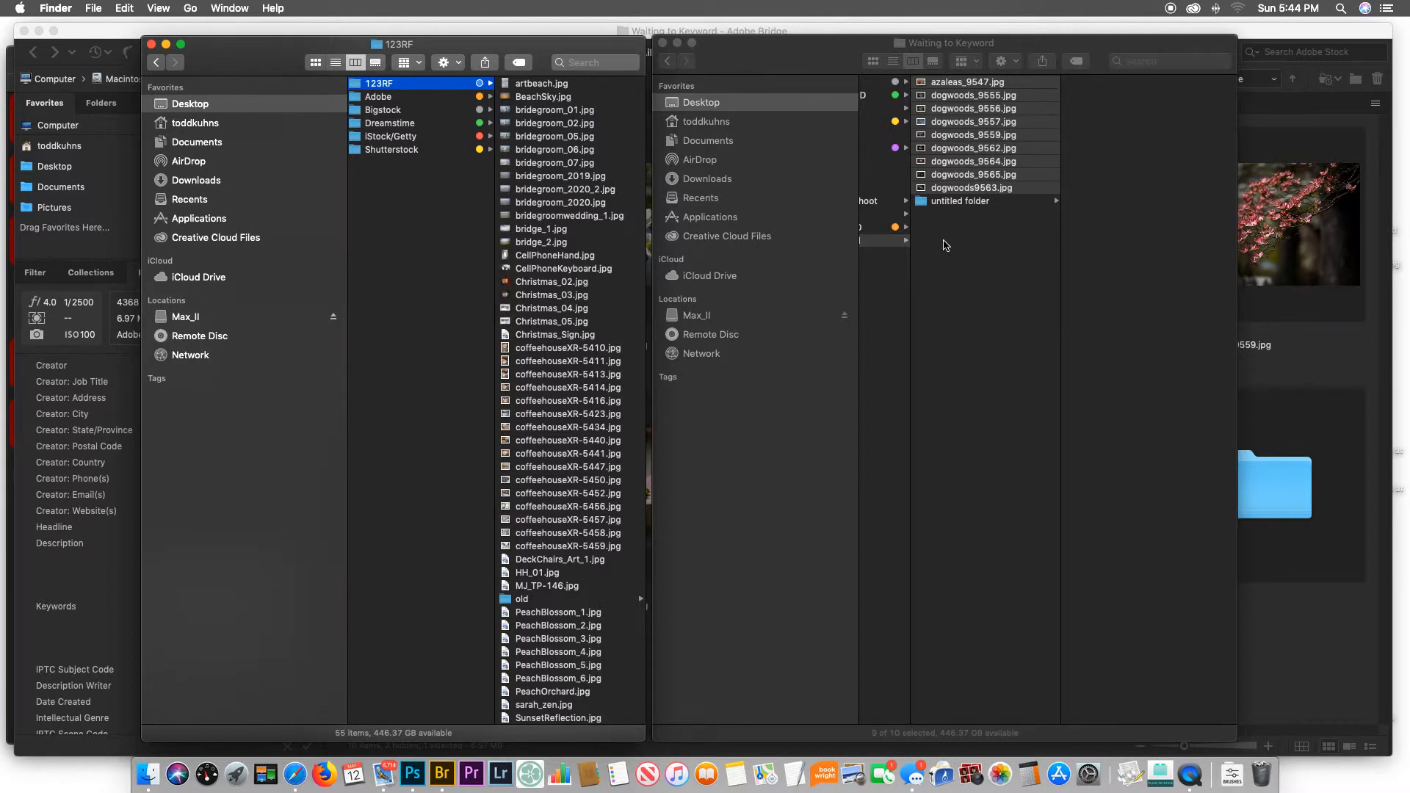
pyautogui.moveTo(922, 189); pyautogui.dragTo(601, 304)
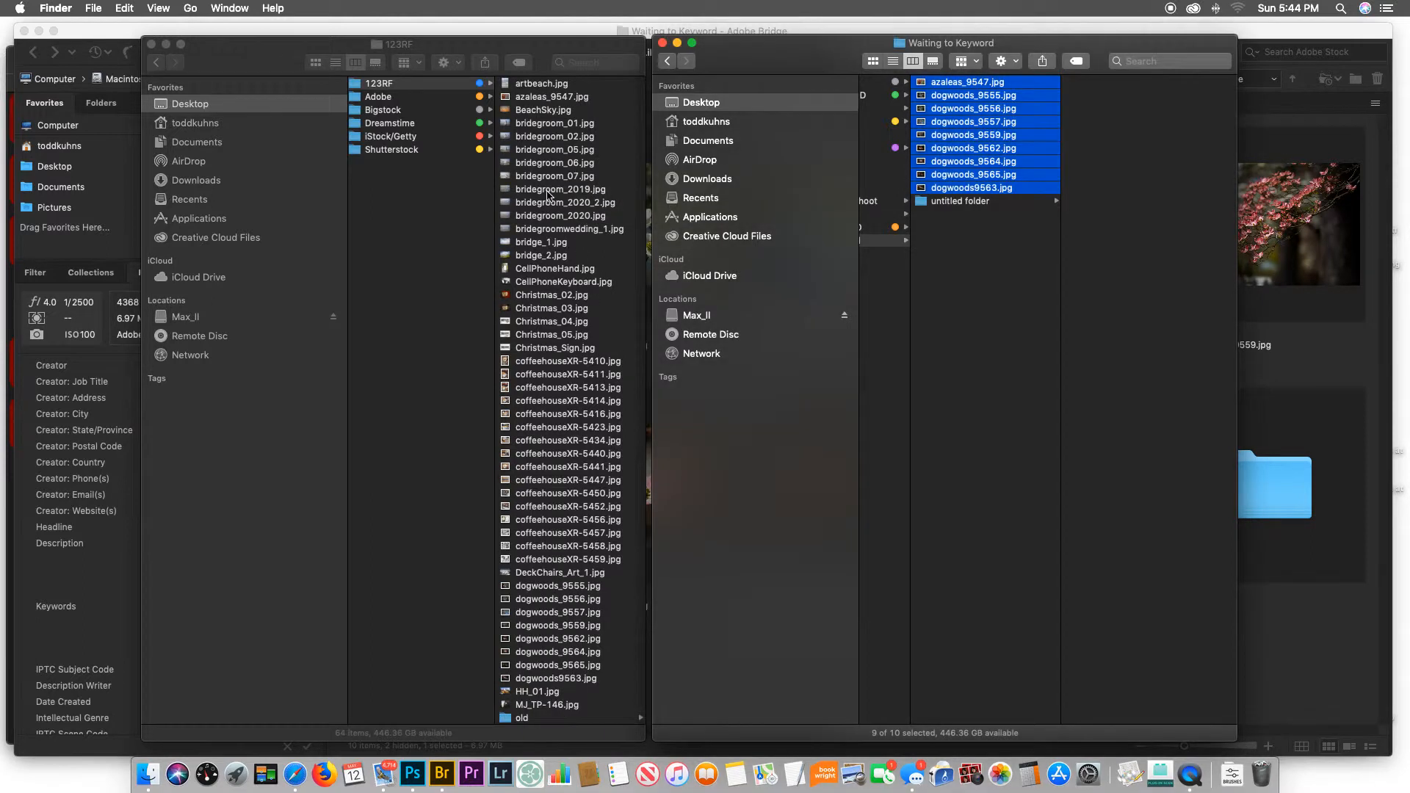
# Step: Copy the same nine azalea and dogwood JPEGs into the Adobe and Bigstock agency folders
pyautogui.click(383, 96)
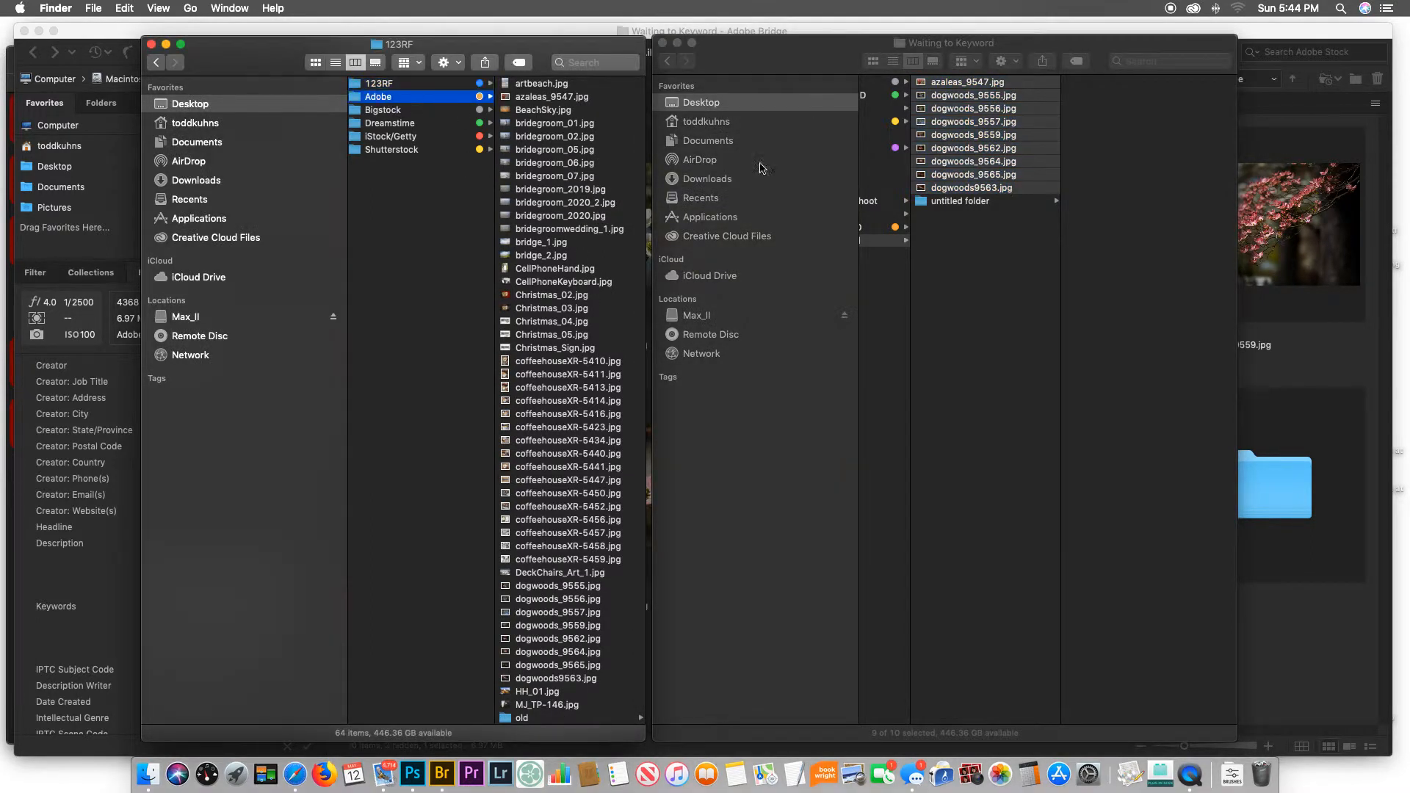
pyautogui.moveTo(922, 190); pyautogui.dragTo(524, 405)
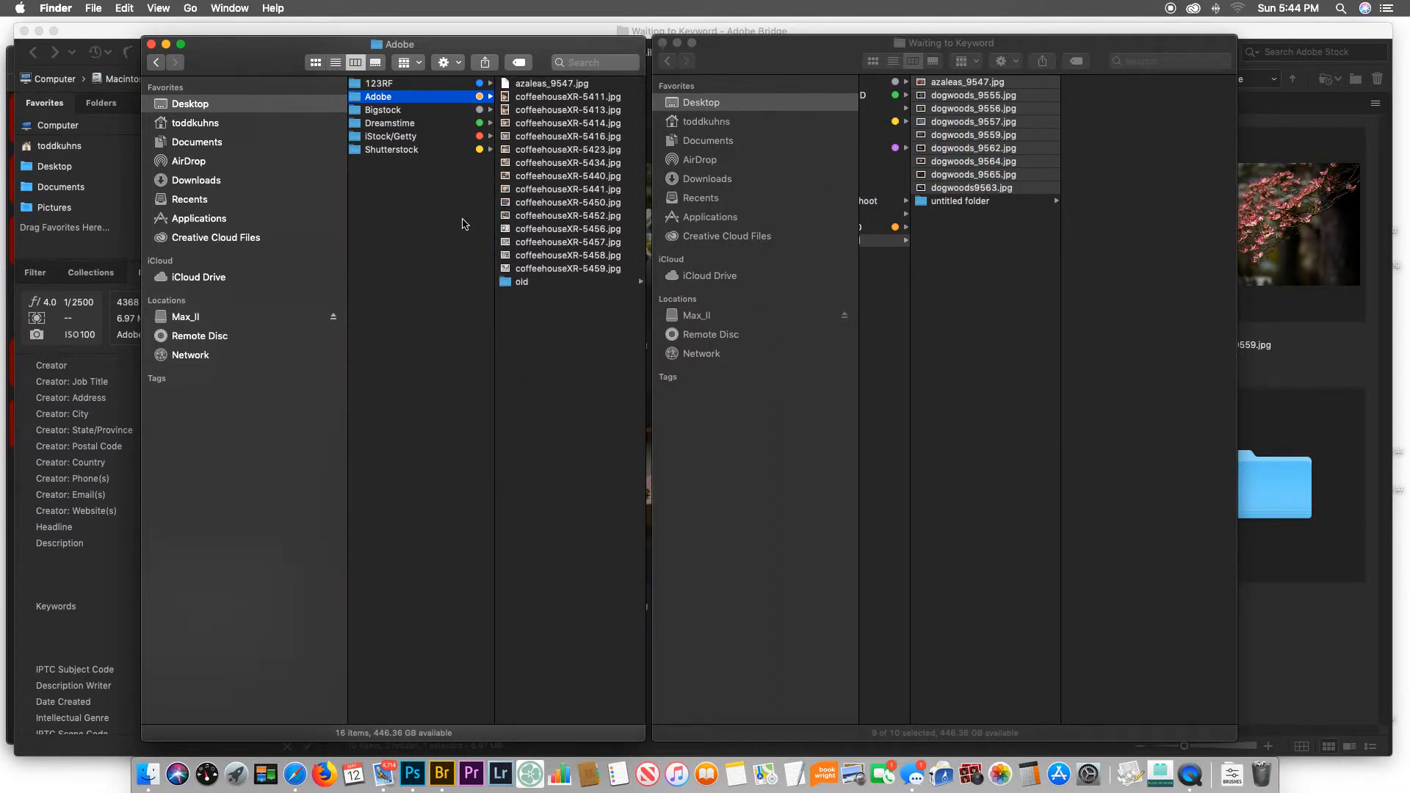
pyautogui.click(396, 112)
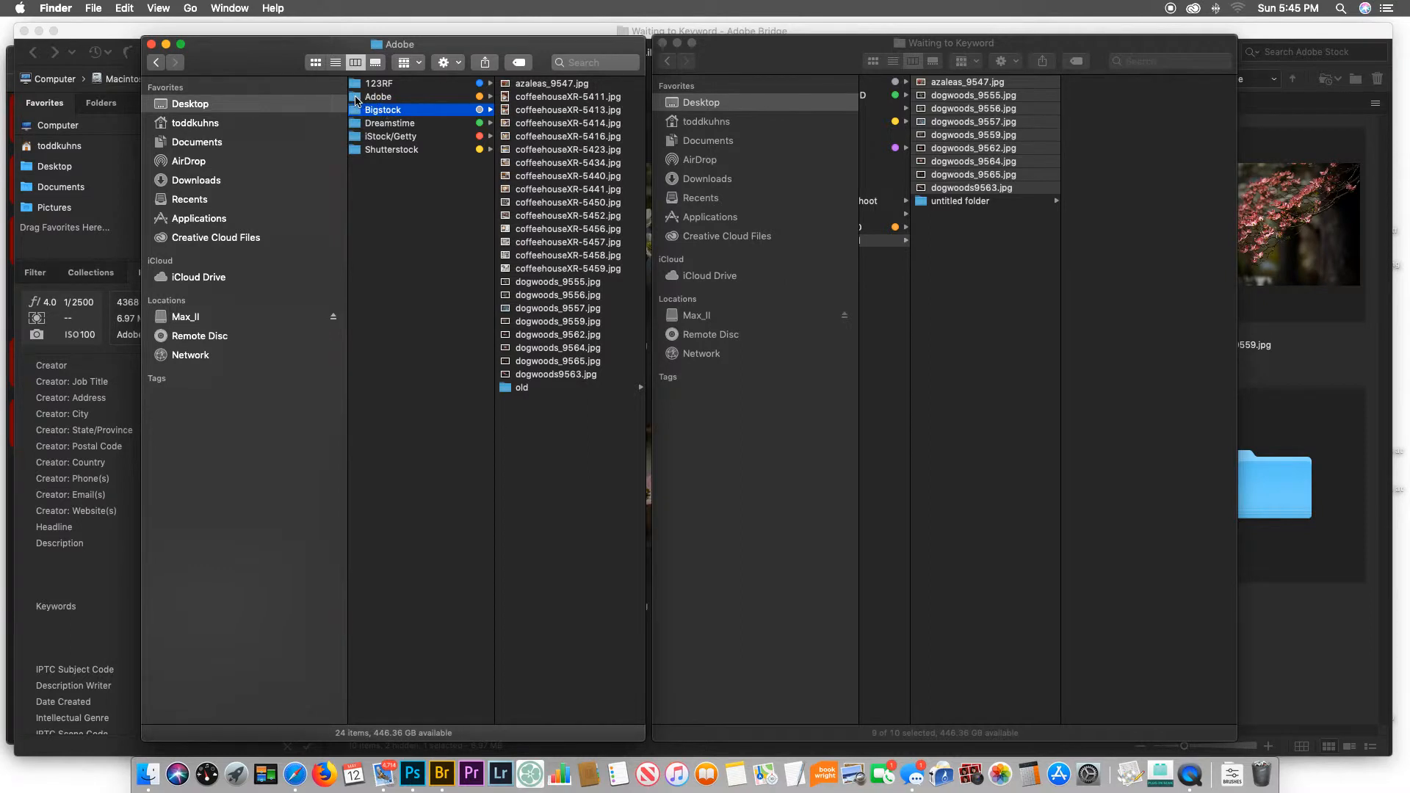
pyautogui.click(368, 100)
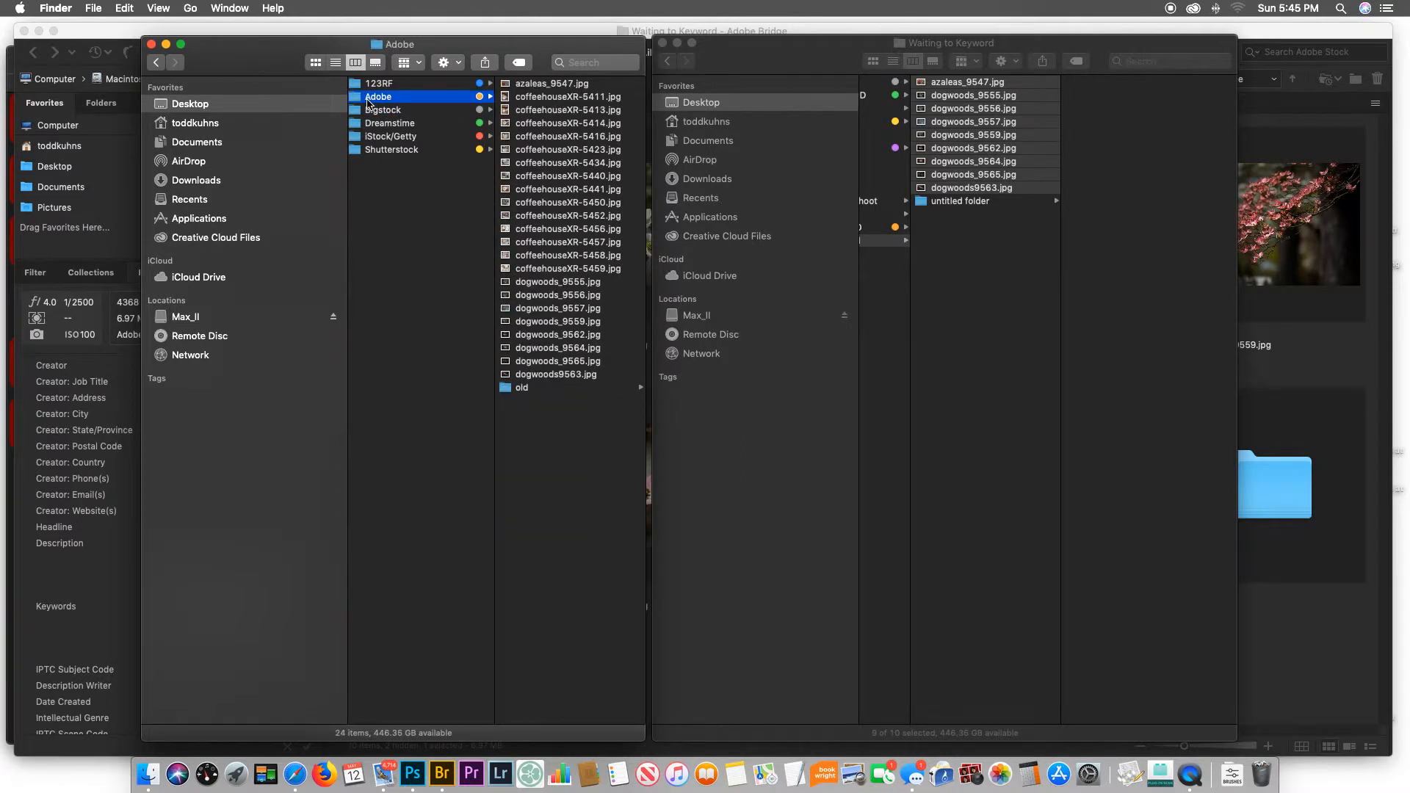
pyautogui.click(377, 111)
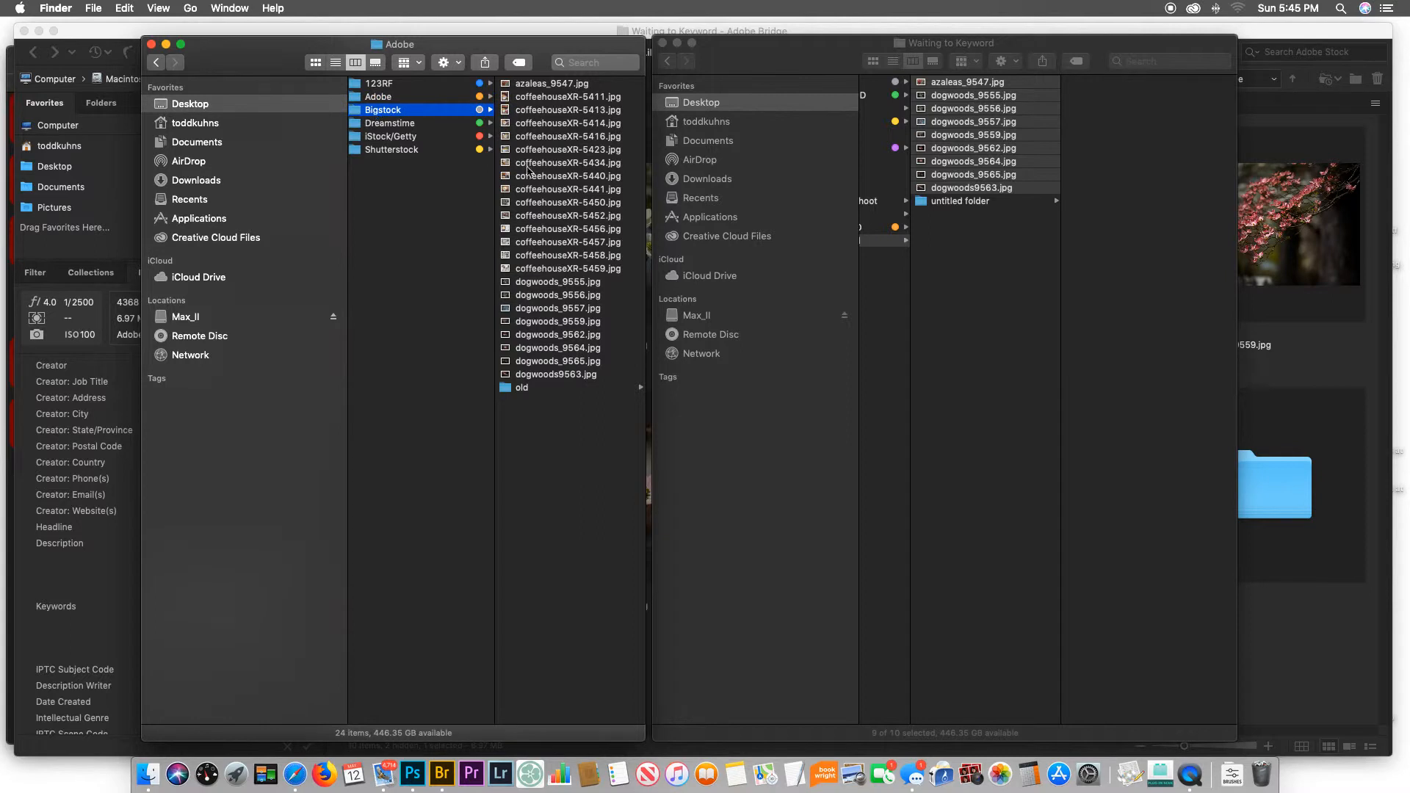
pyautogui.moveTo(921, 189); pyautogui.dragTo(614, 478)
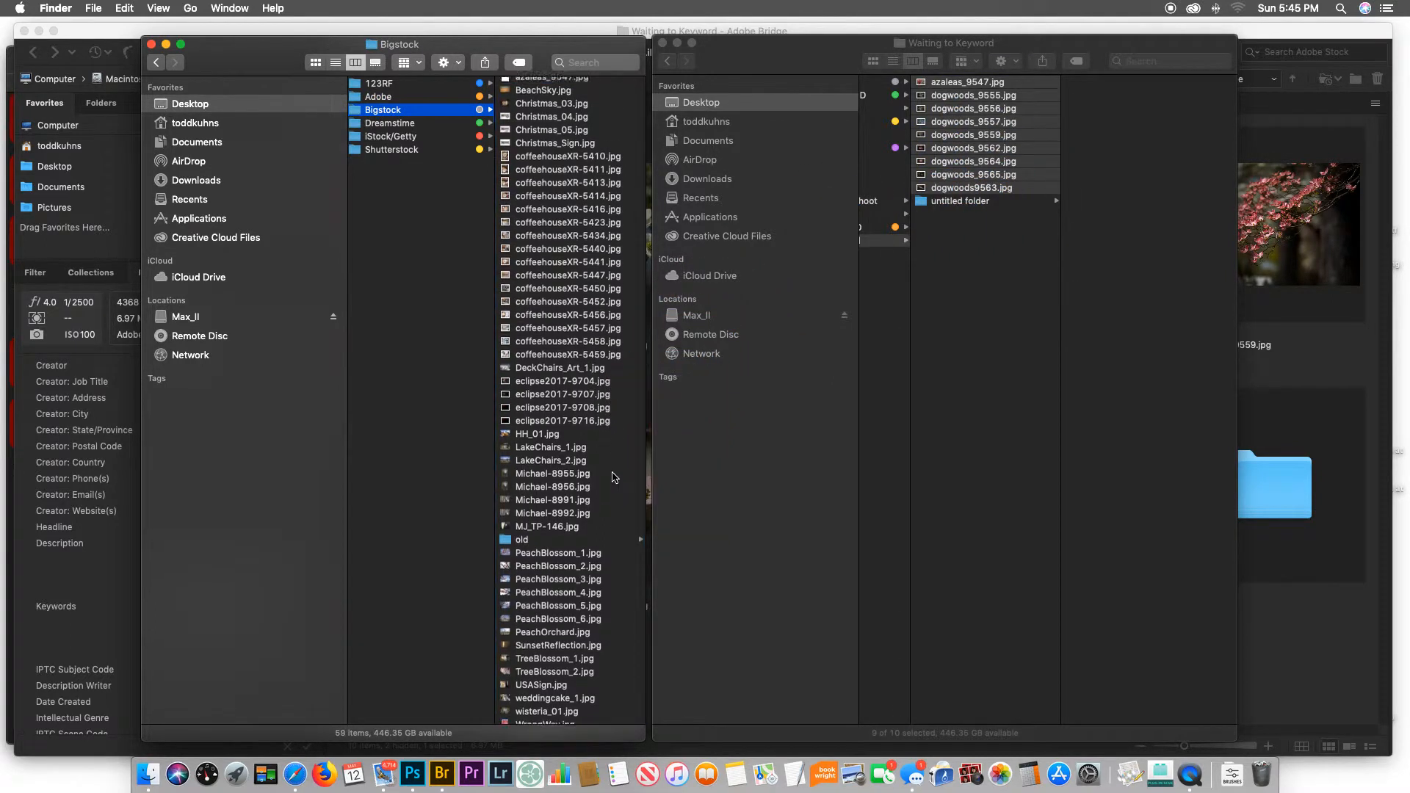
# Step: Copy the nine selected JPEGs into the Dreamstime and iStock/Getty agency folders
pyautogui.click(396, 124)
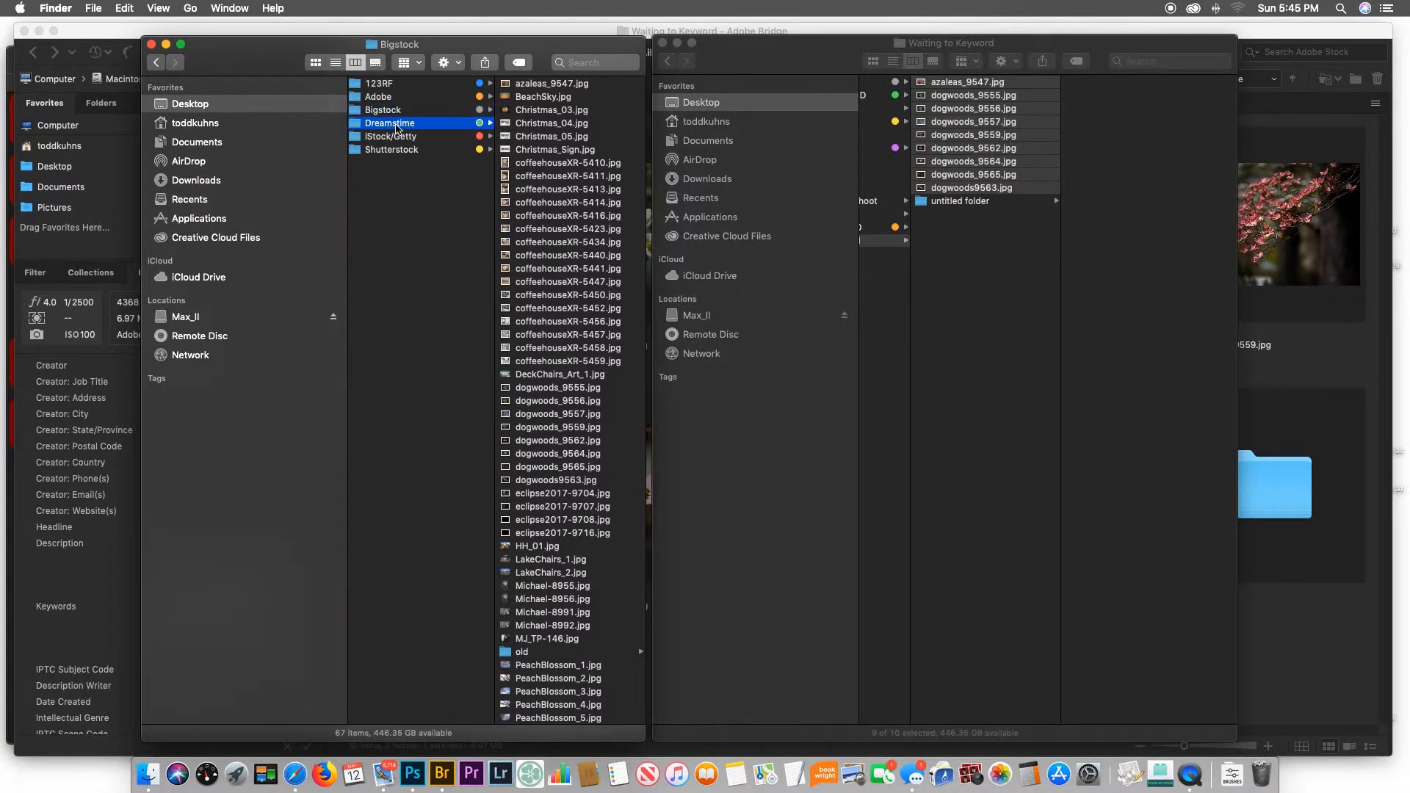
pyautogui.moveTo(923, 193); pyautogui.dragTo(556, 431)
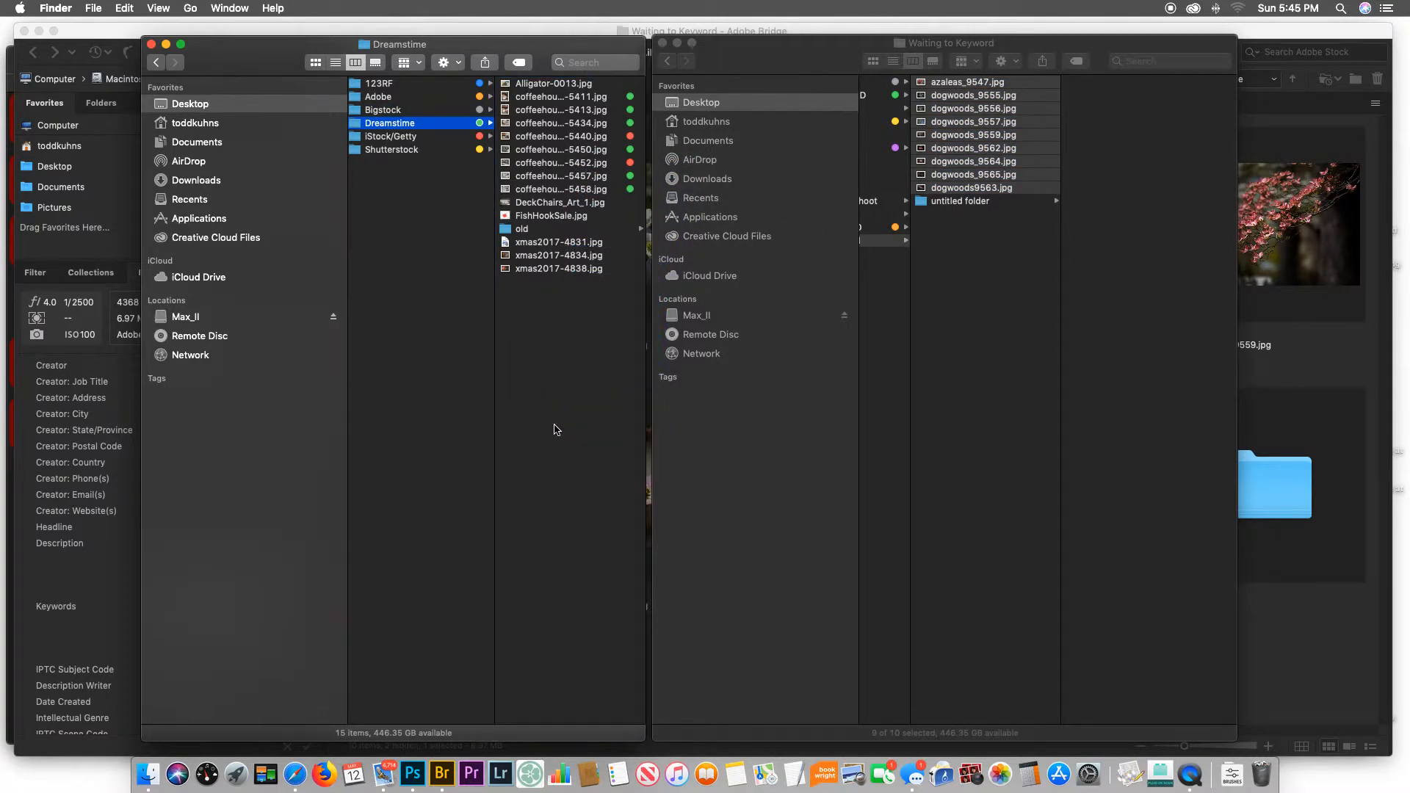
pyautogui.click(406, 139)
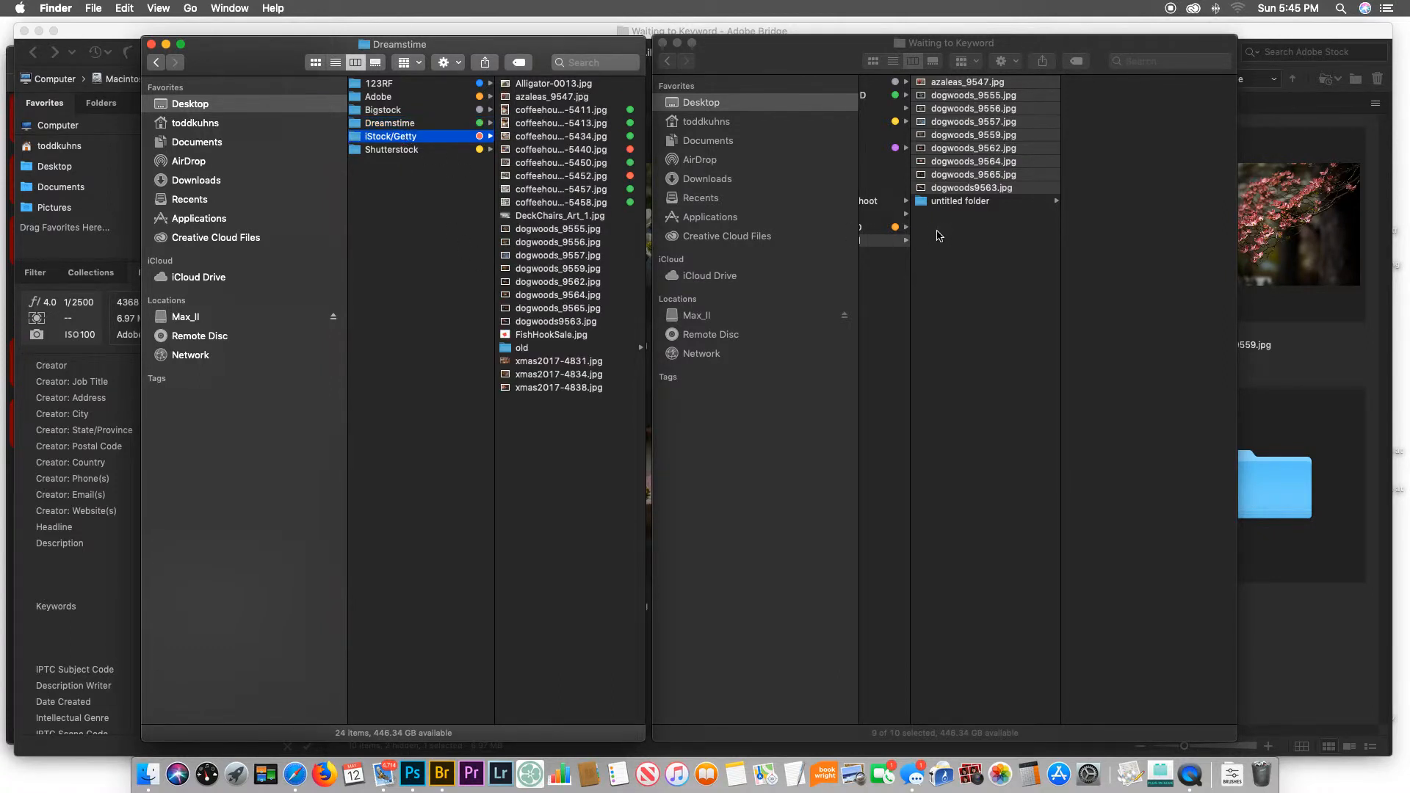
pyautogui.moveTo(923, 192); pyautogui.dragTo(565, 626)
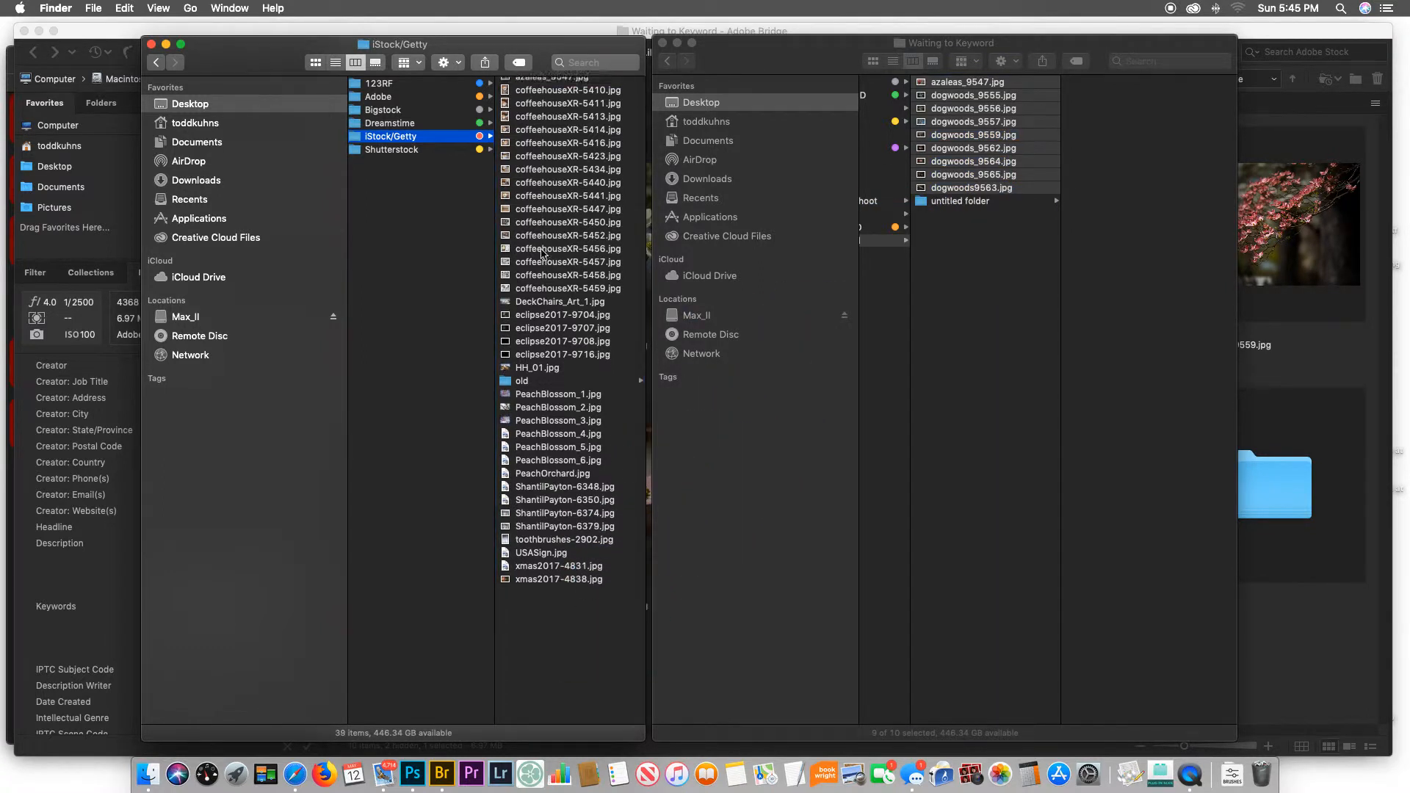
# Step: Copy the nine JPEGs into the Shutterstock agency folder and move the originals in Waiting to Keyword to the Trash
pyautogui.click(394, 150)
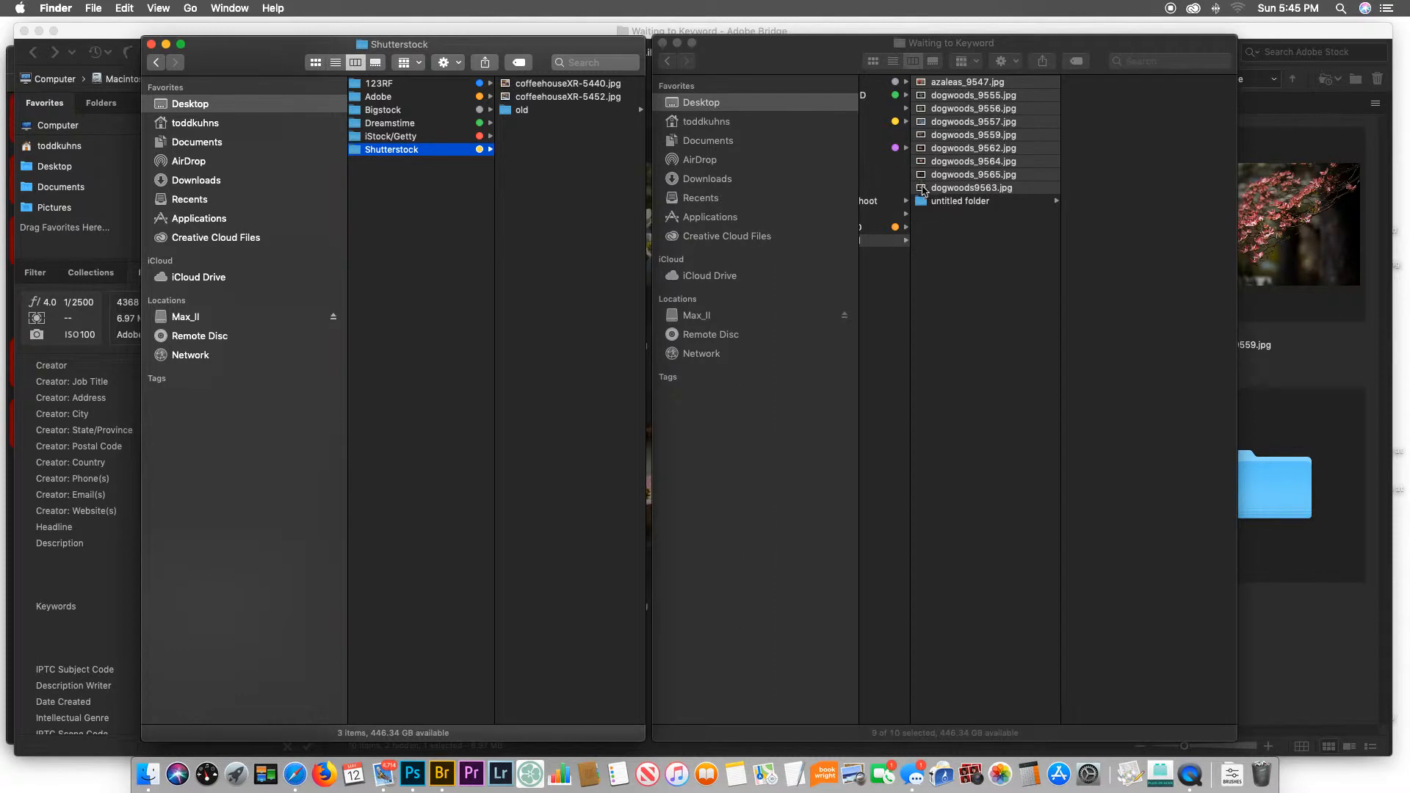
pyautogui.moveTo(921, 171); pyautogui.dragTo(541, 355)
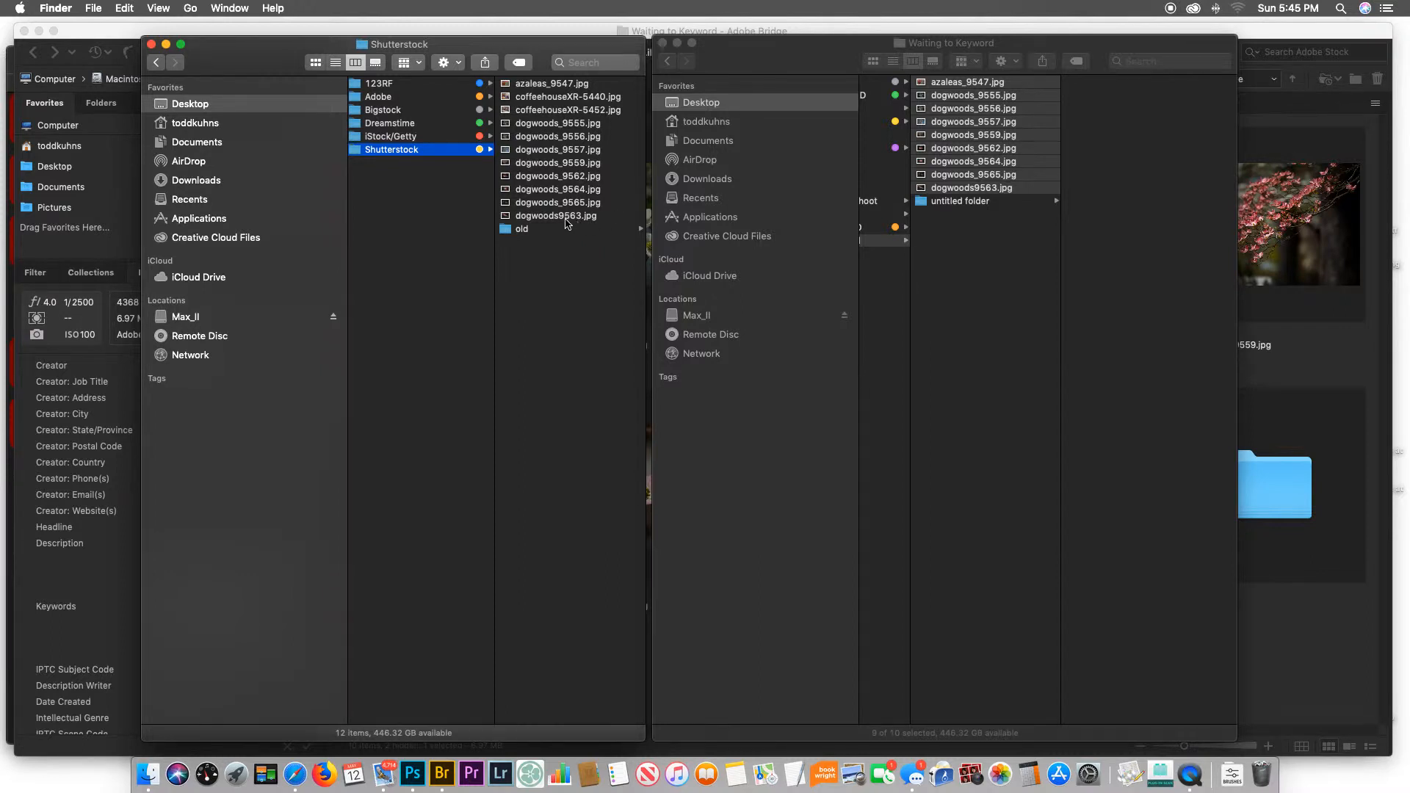
pyautogui.rightClick(923, 189)
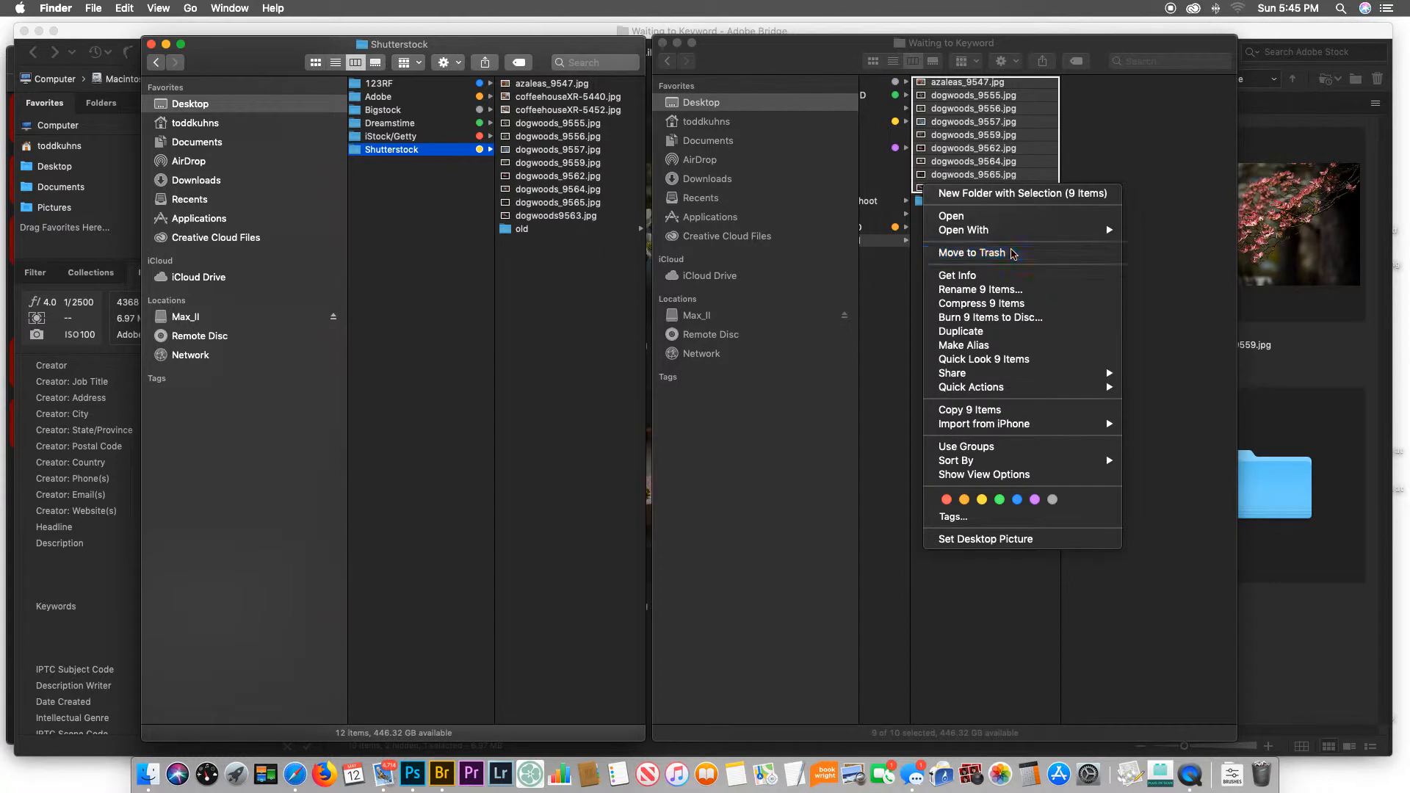
pyautogui.click(1014, 254)
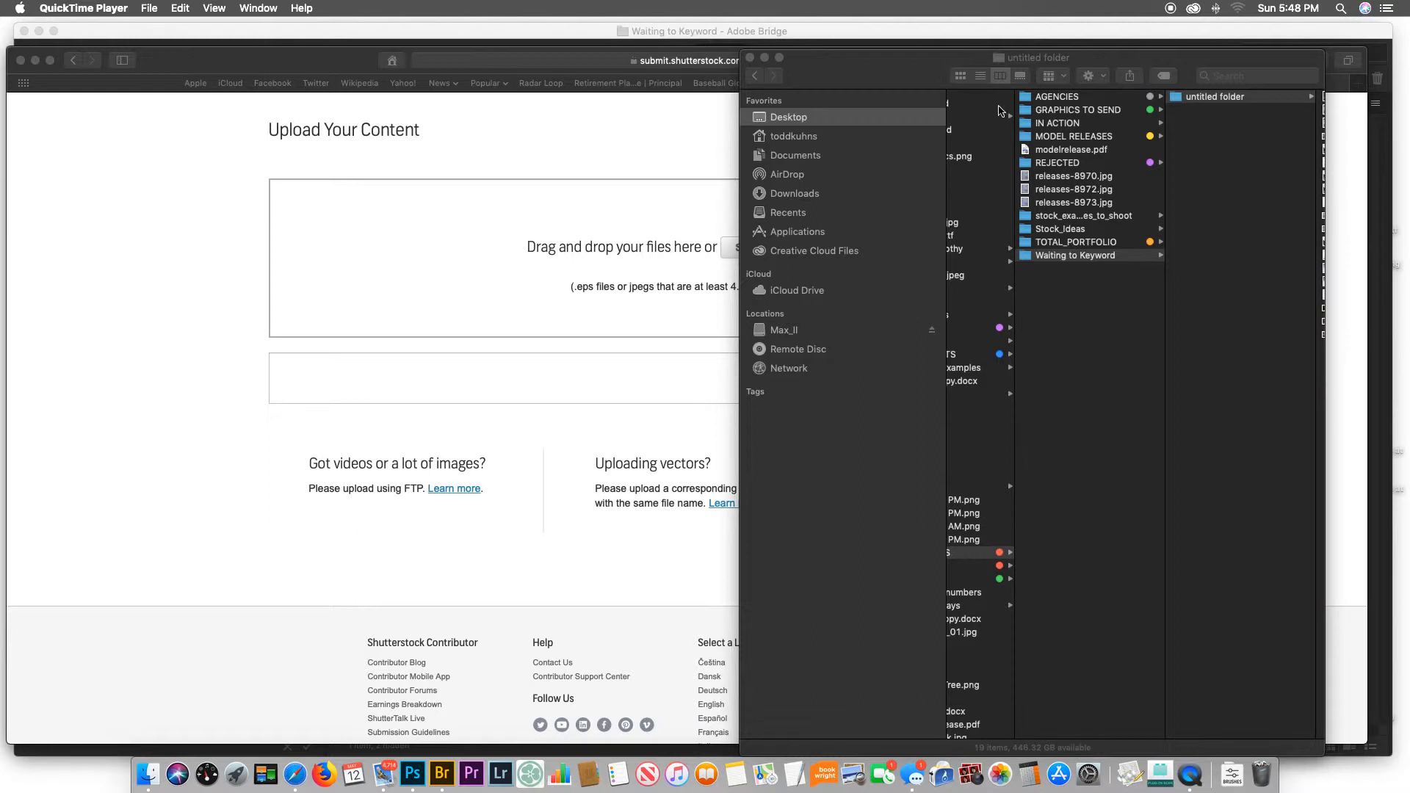
# Step: Open the Shutterstock folder inside AGENCIES in Finder, alongside the Shutterstock upload page in Safari
pyautogui.click(1030, 100)
pyautogui.click(1030, 99)
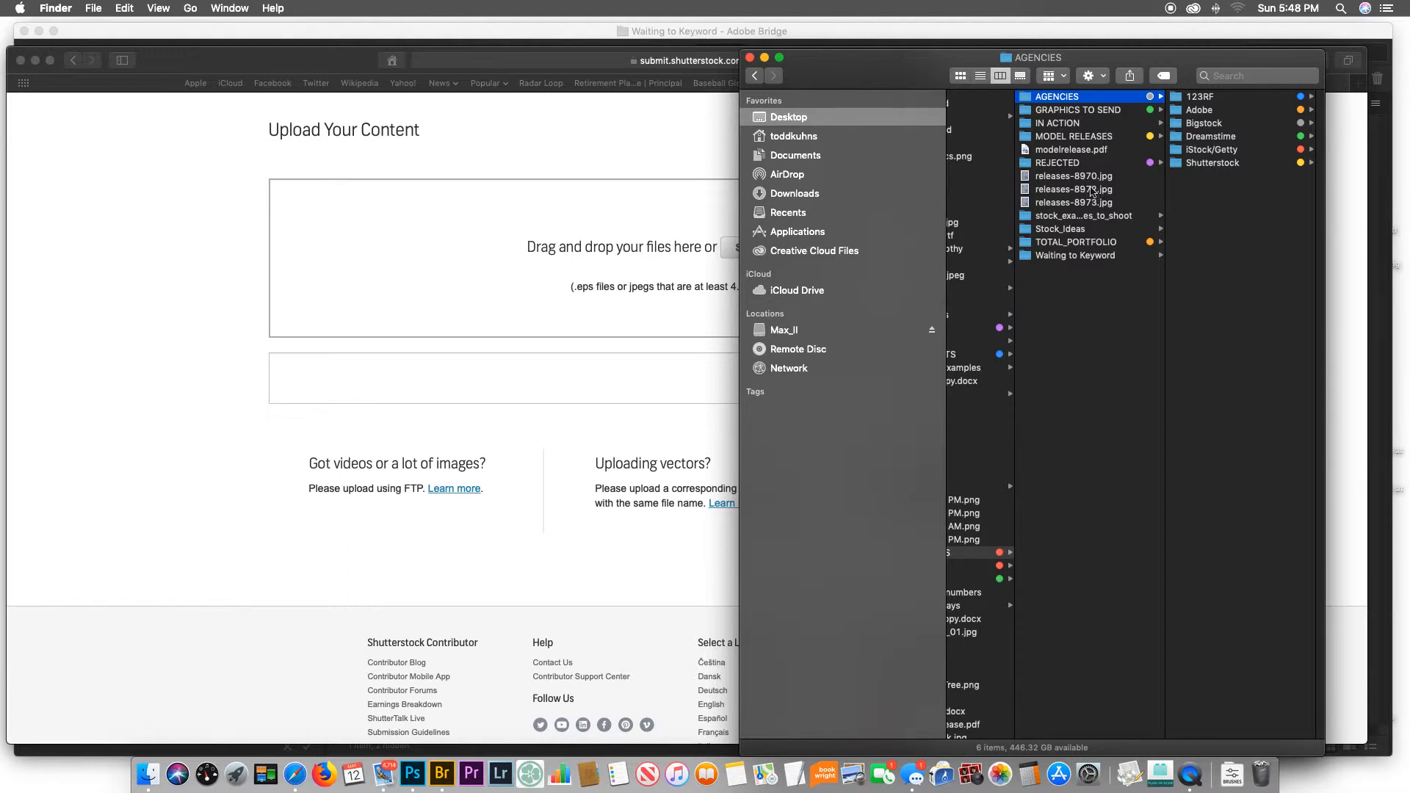
pyautogui.click(1179, 163)
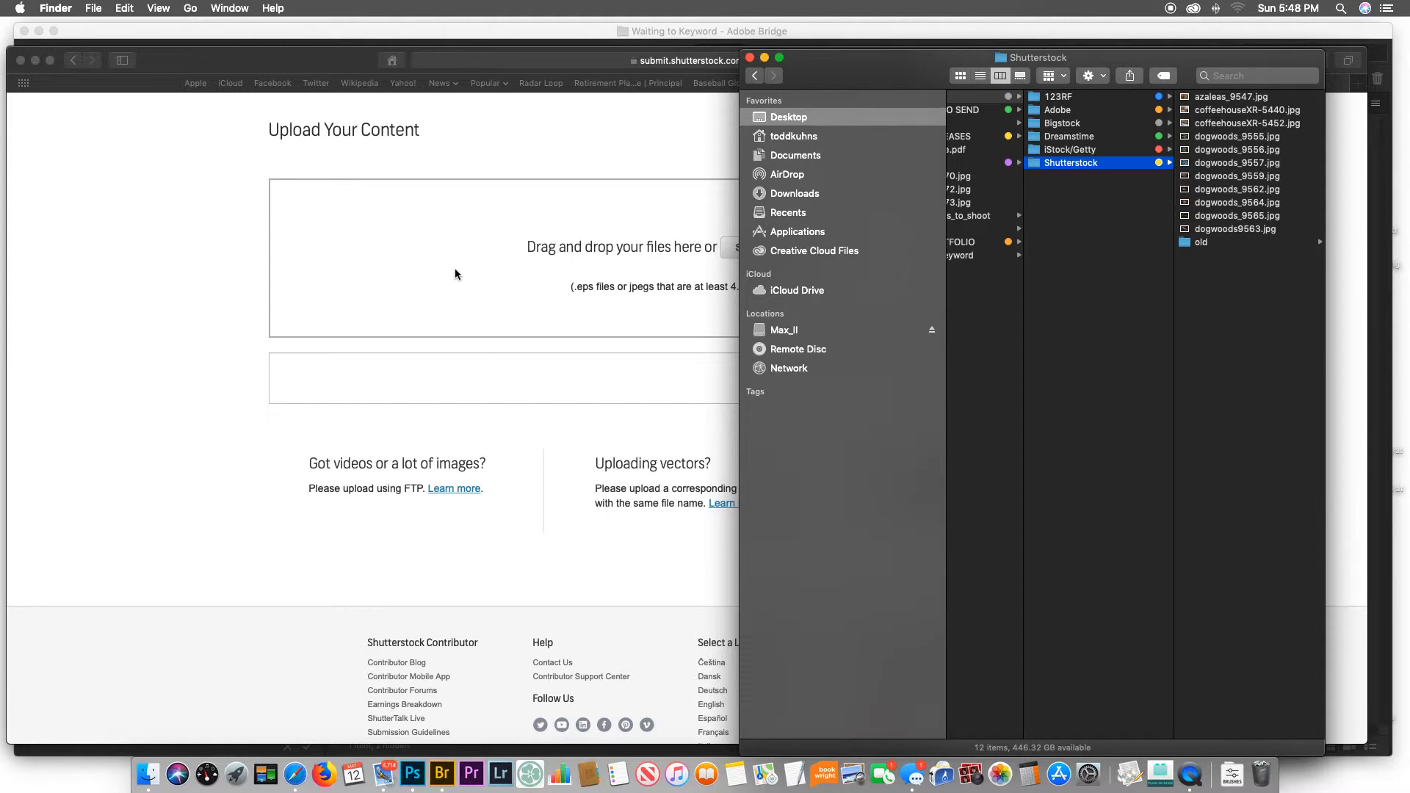
pyautogui.click(580, 262)
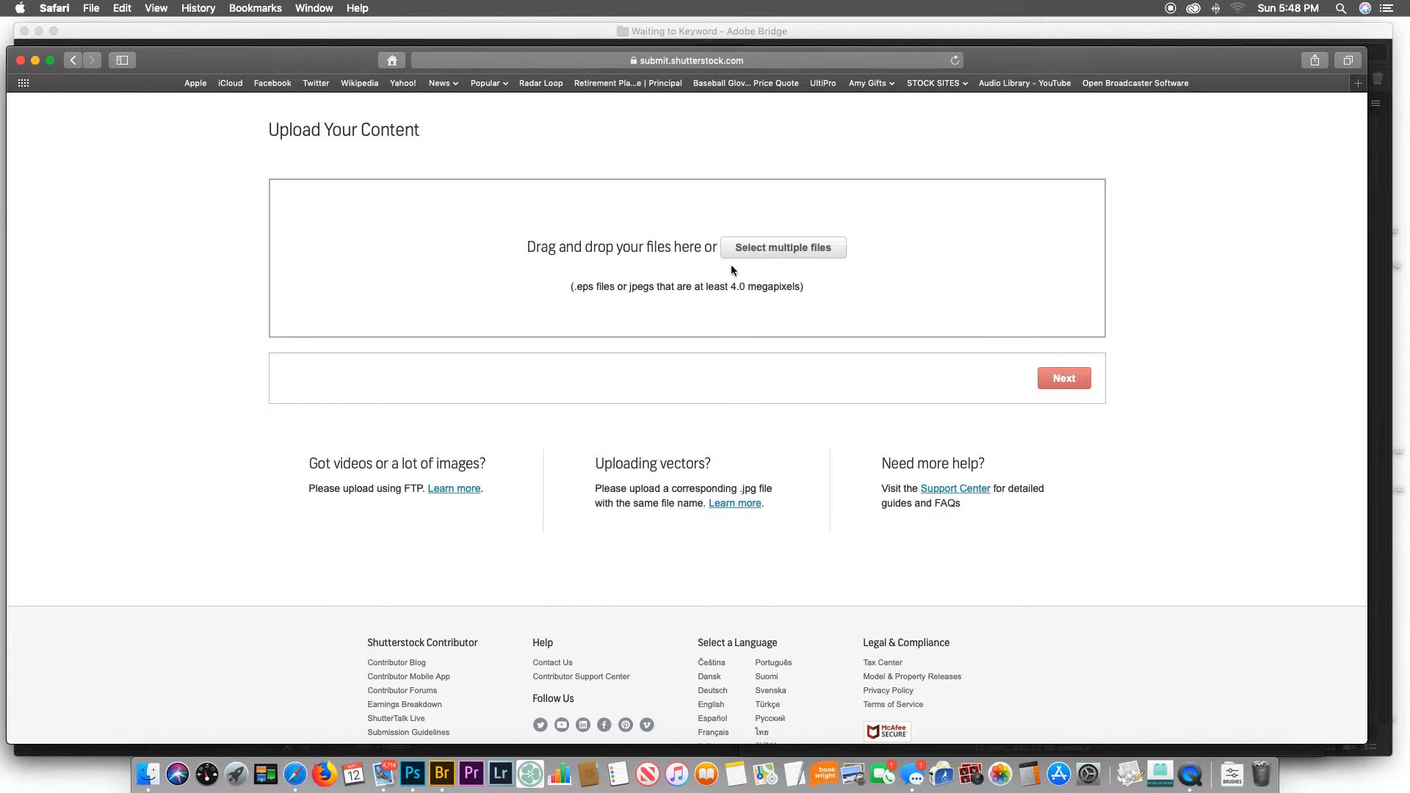
pyautogui.click(154, 768)
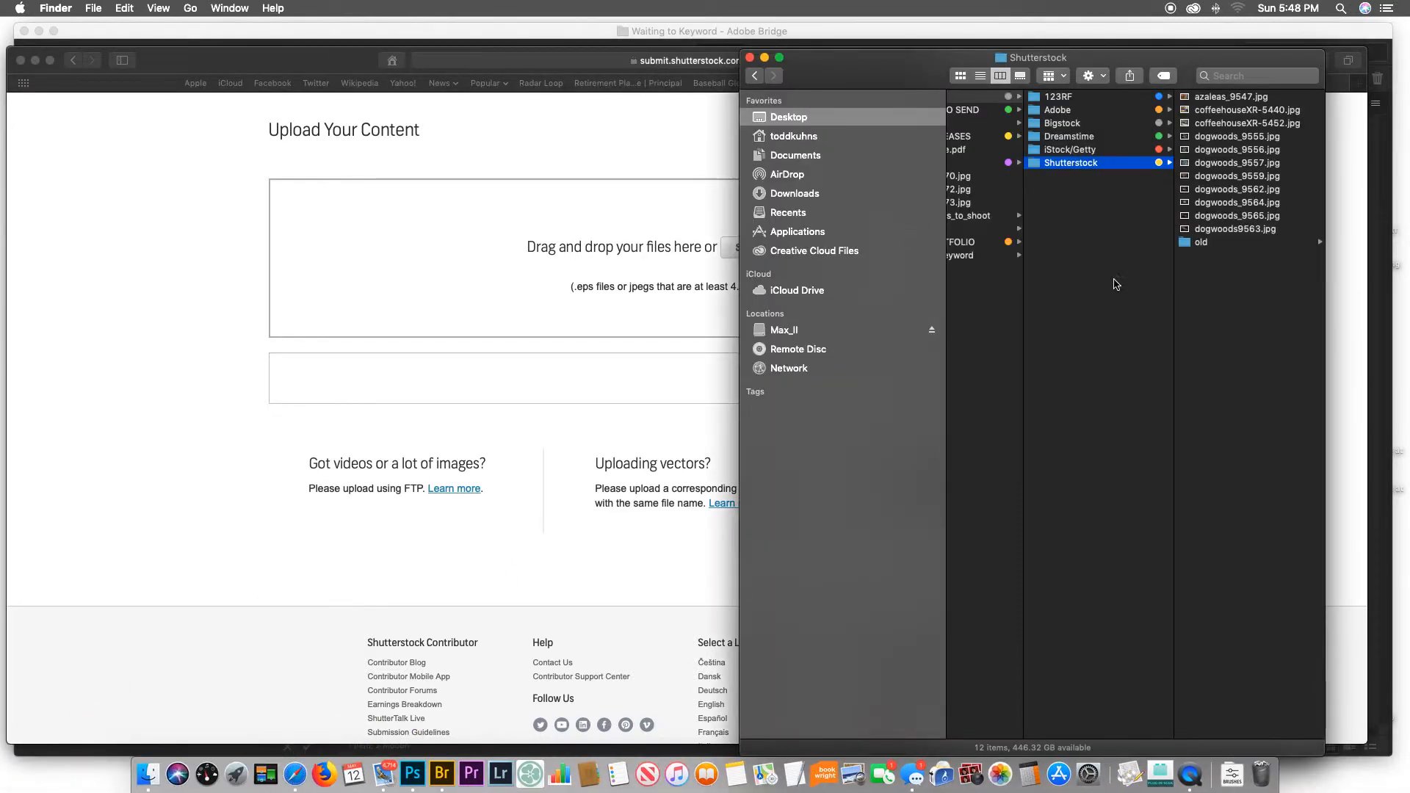
# Step: Upload dogwoods9563.jpg from the Shutterstock folder to the Shutterstock upload page and continue to the content submission page
pyautogui.click(1217, 231)
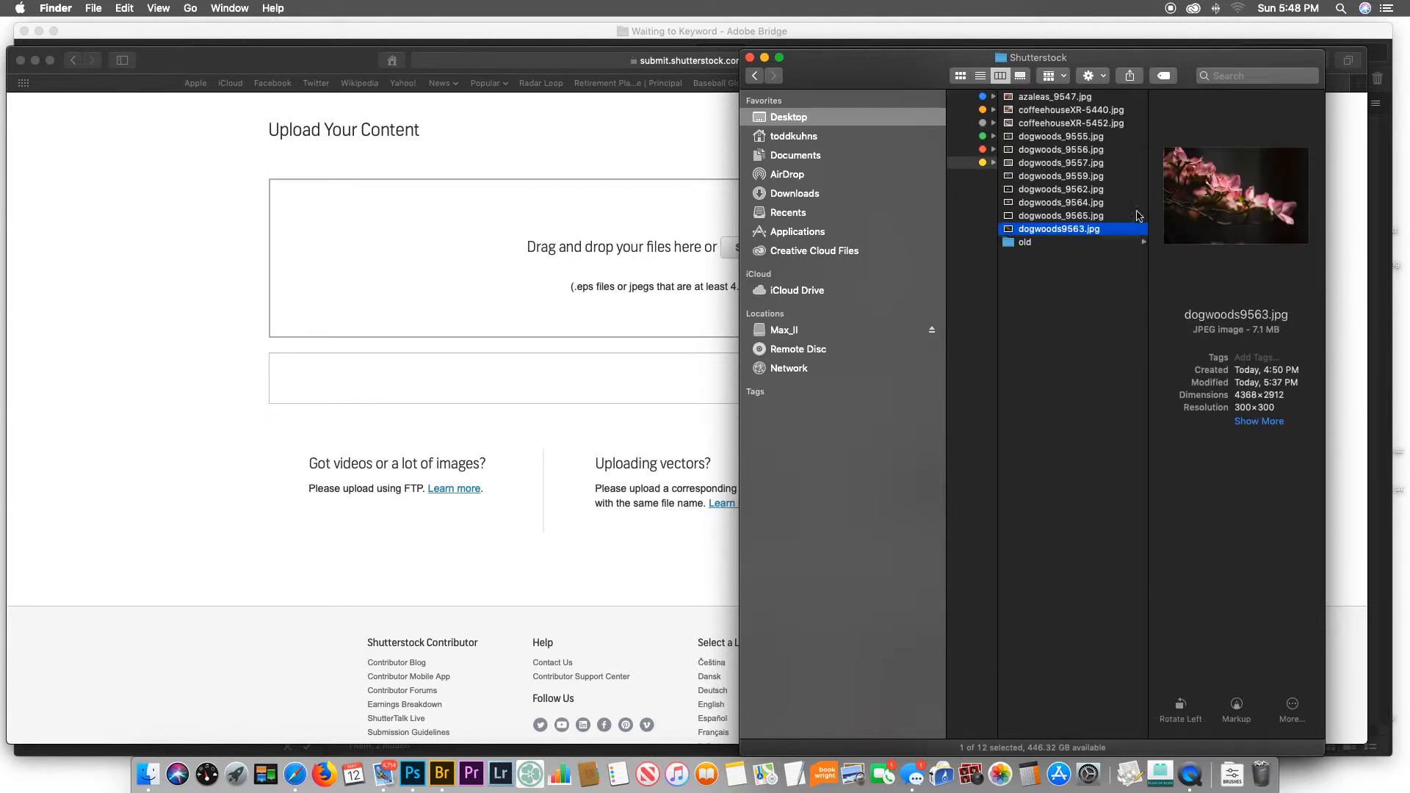
pyautogui.press('Left')
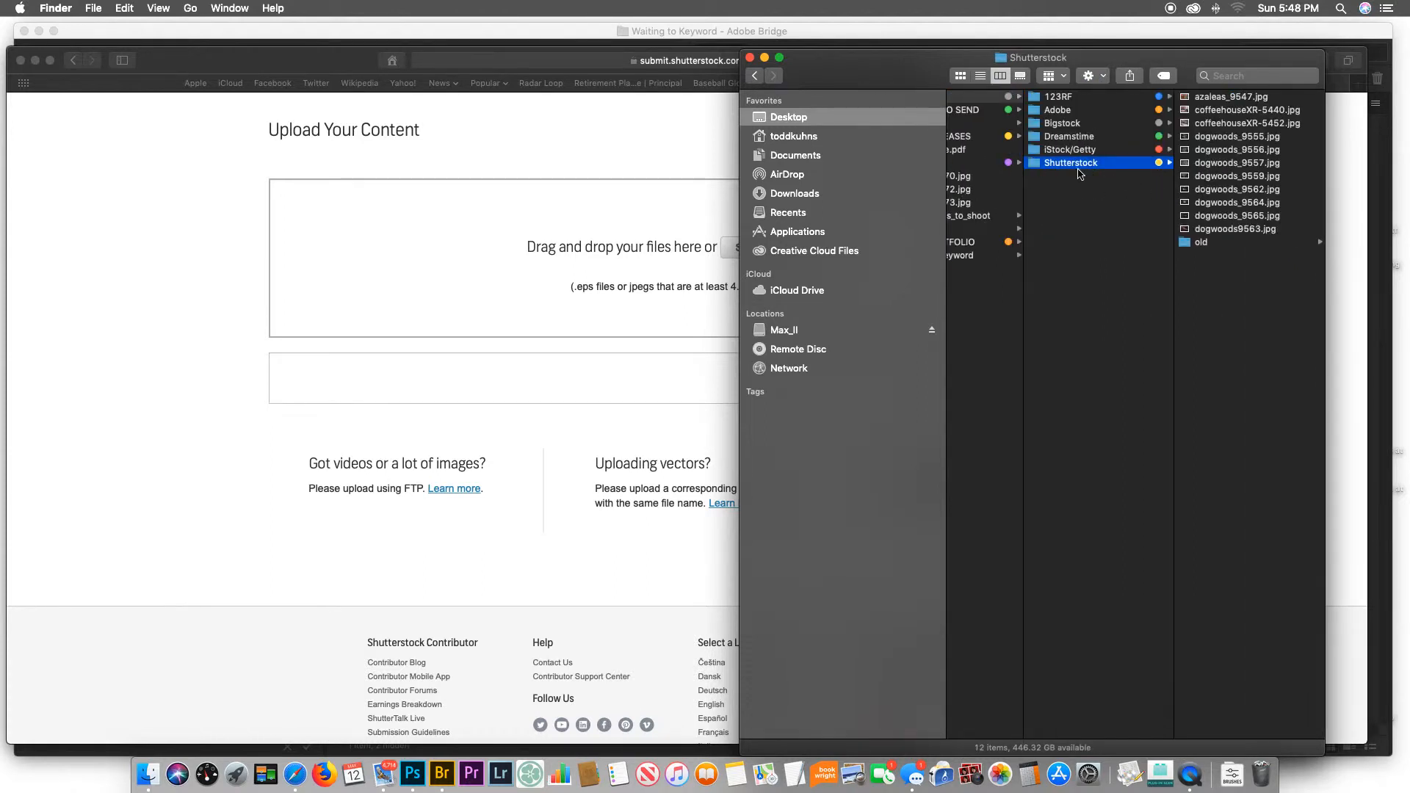
pyautogui.click(1237, 230)
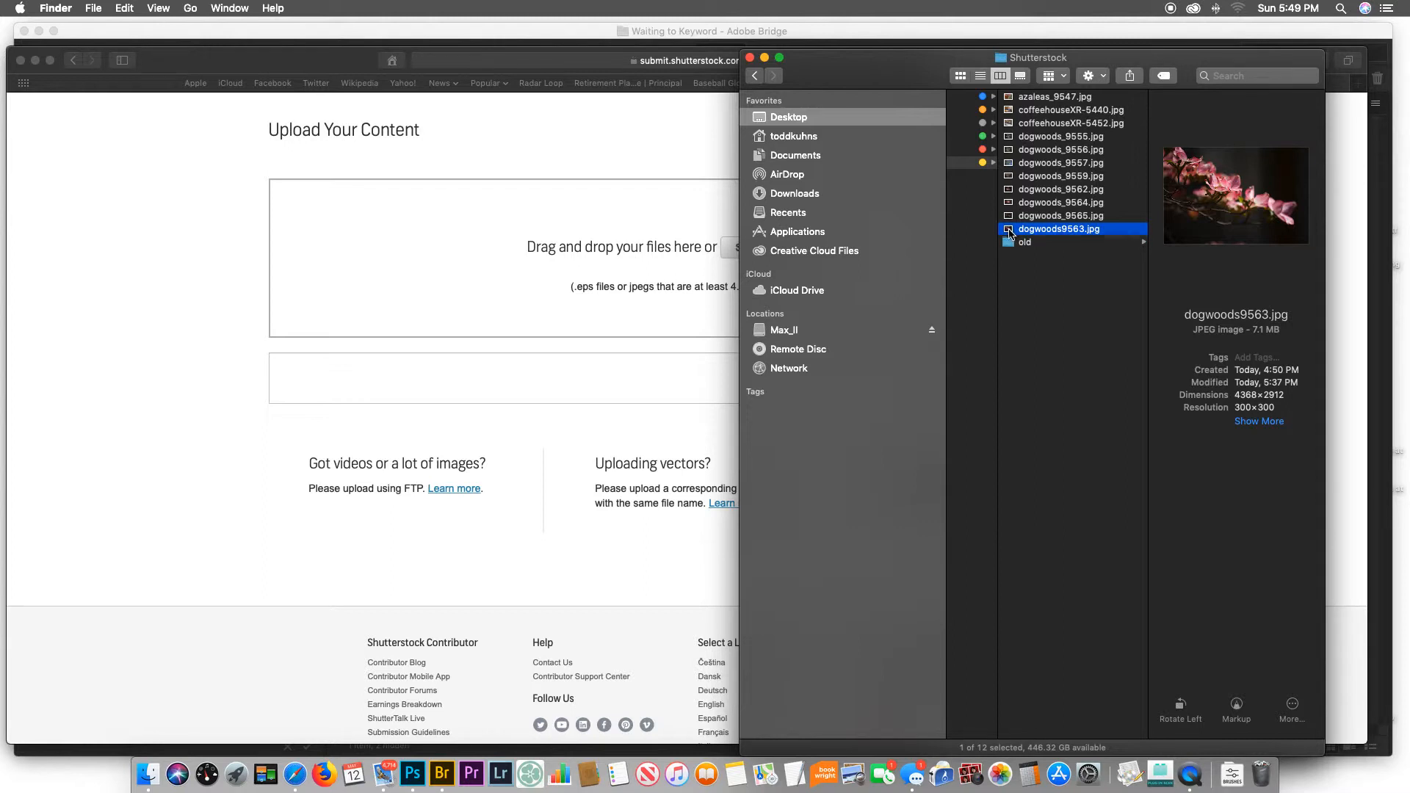
pyautogui.moveTo(1009, 233); pyautogui.dragTo(469, 245)
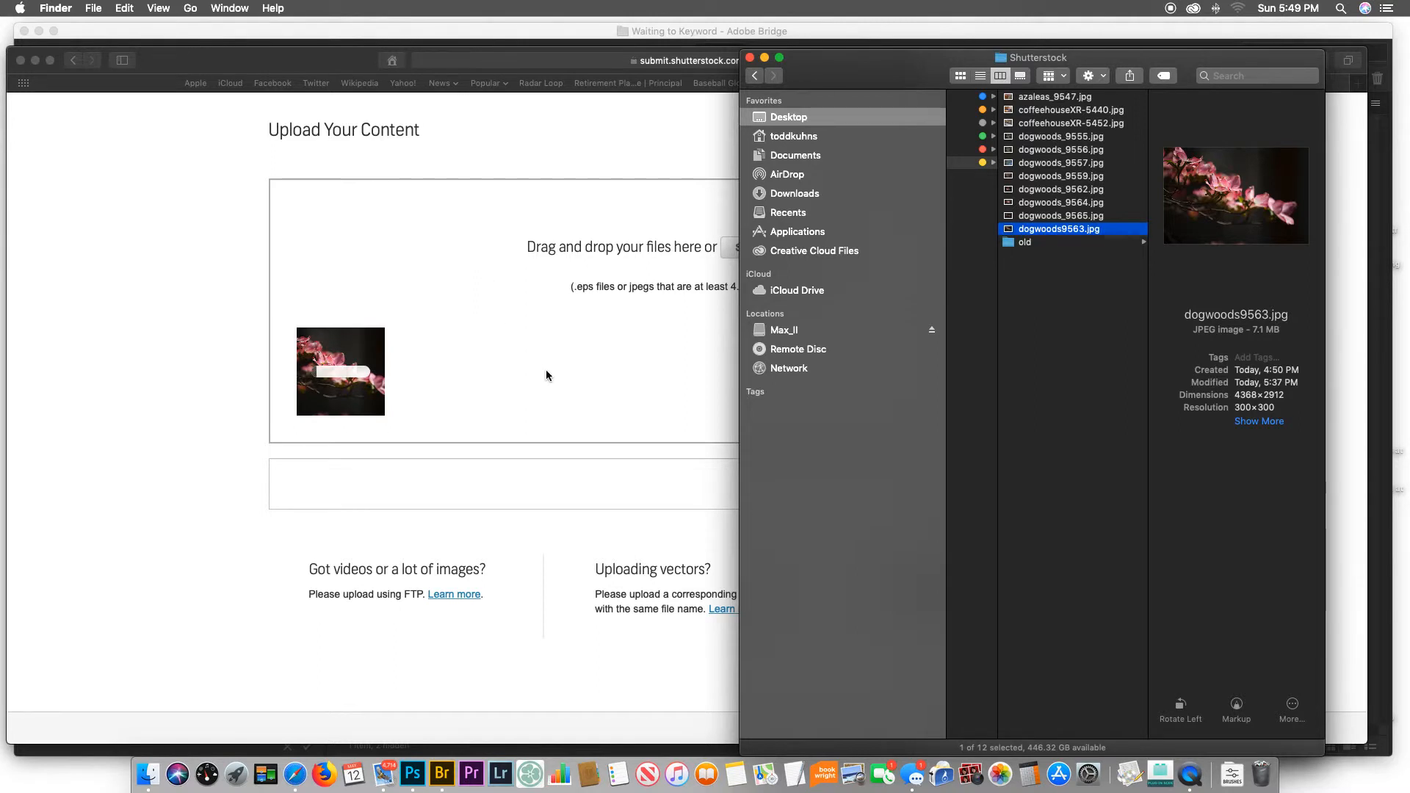
pyautogui.click(545, 369)
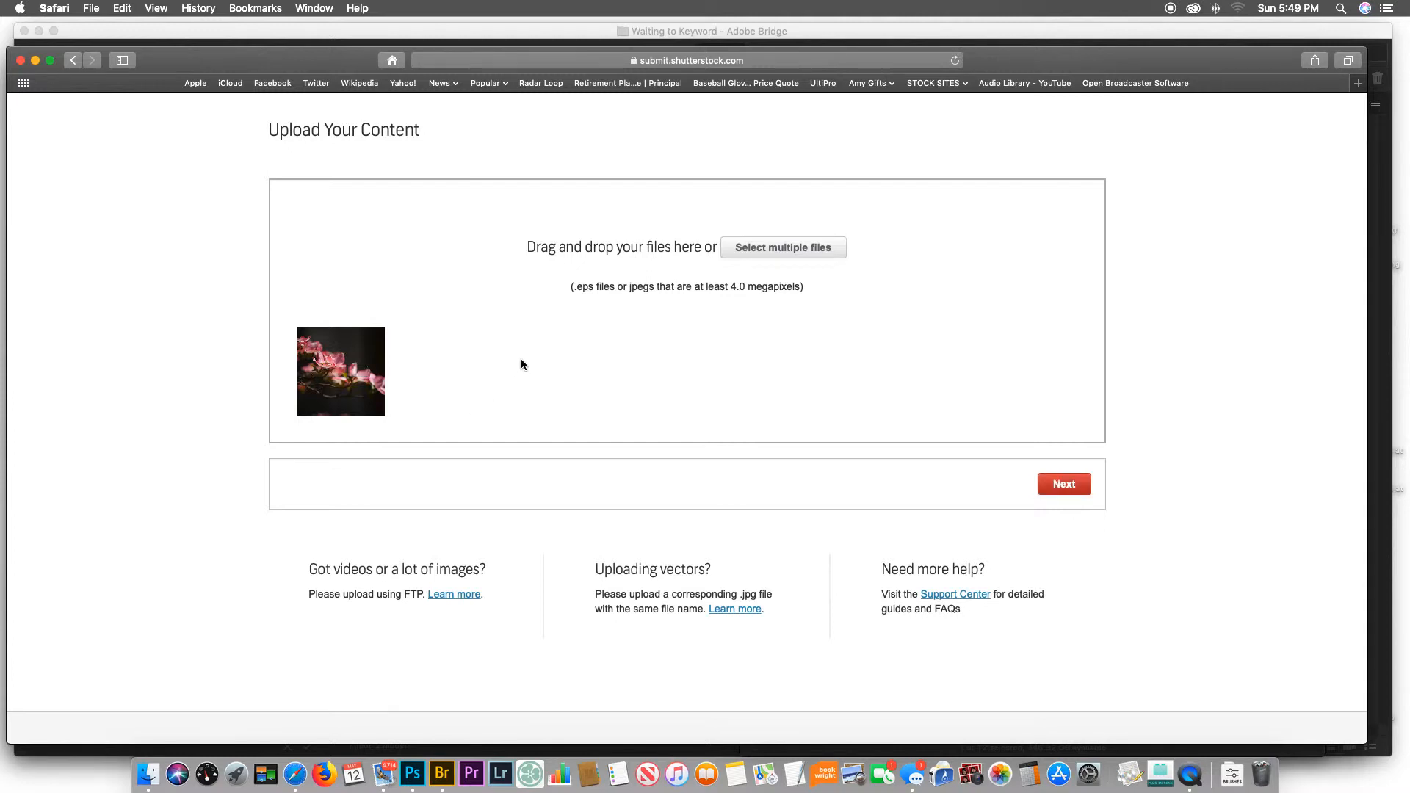
pyautogui.click(1068, 484)
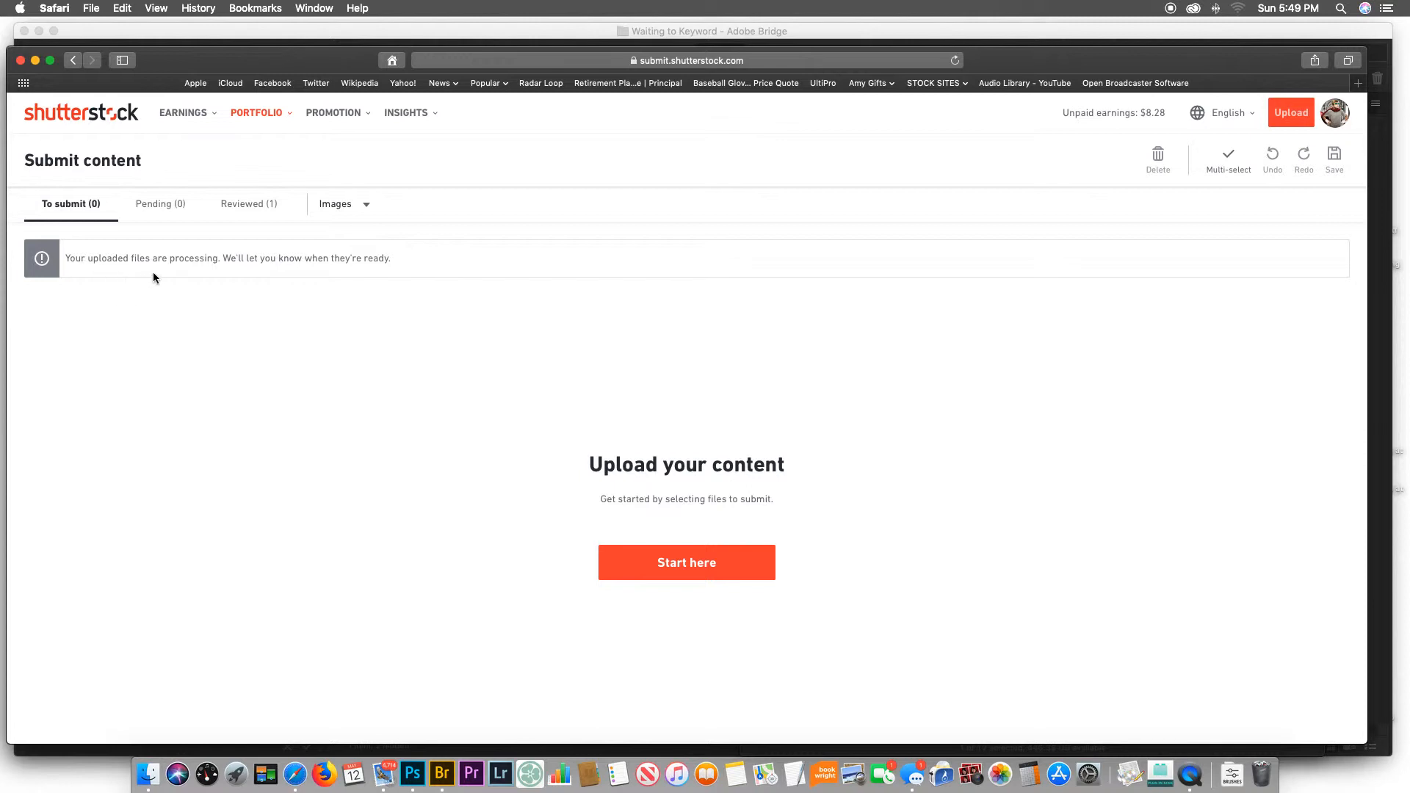
# Step: Load the processed upload, select dogwoods9563.jpg and enter the description "Pink Dogwood Blooms in Springtime"
pyautogui.click(189, 261)
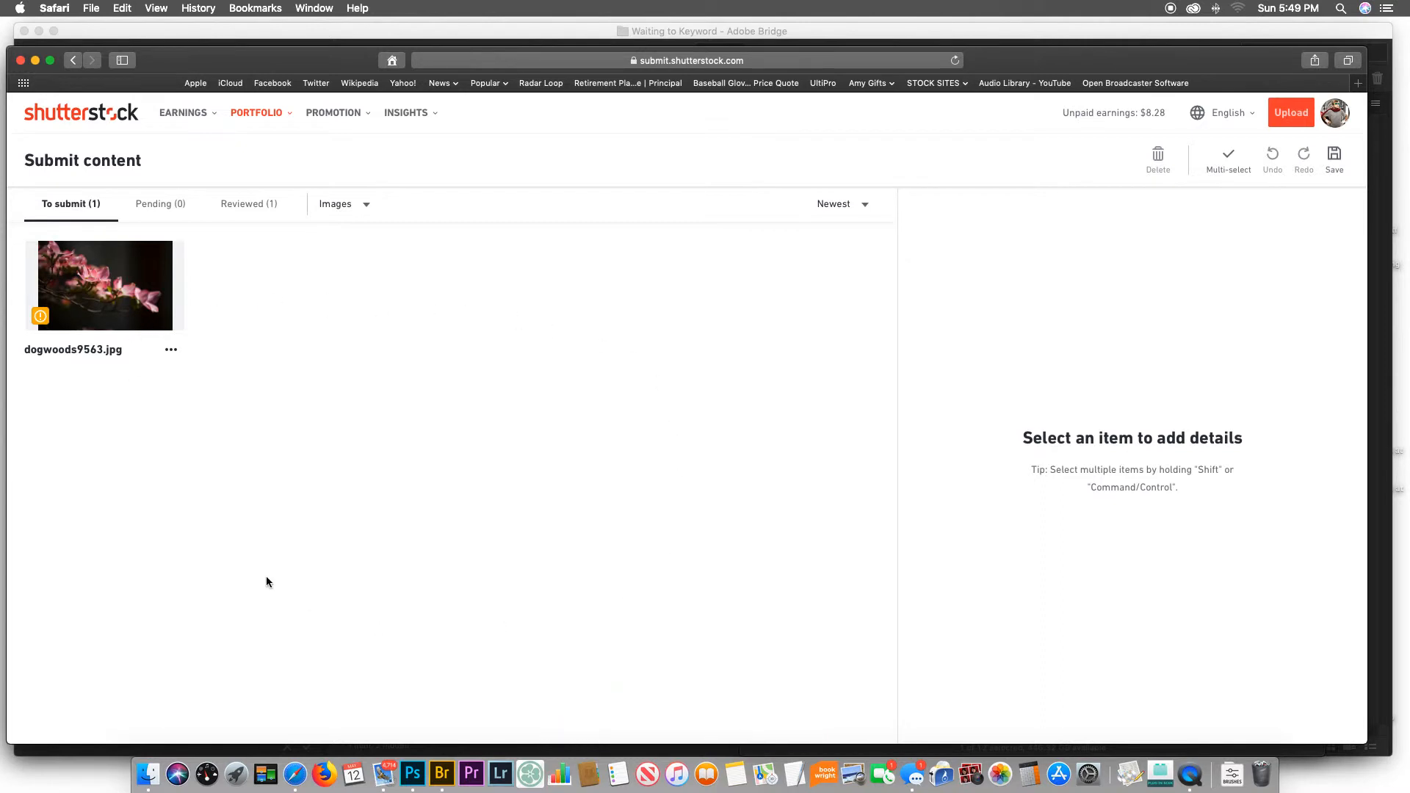
pyautogui.click(115, 285)
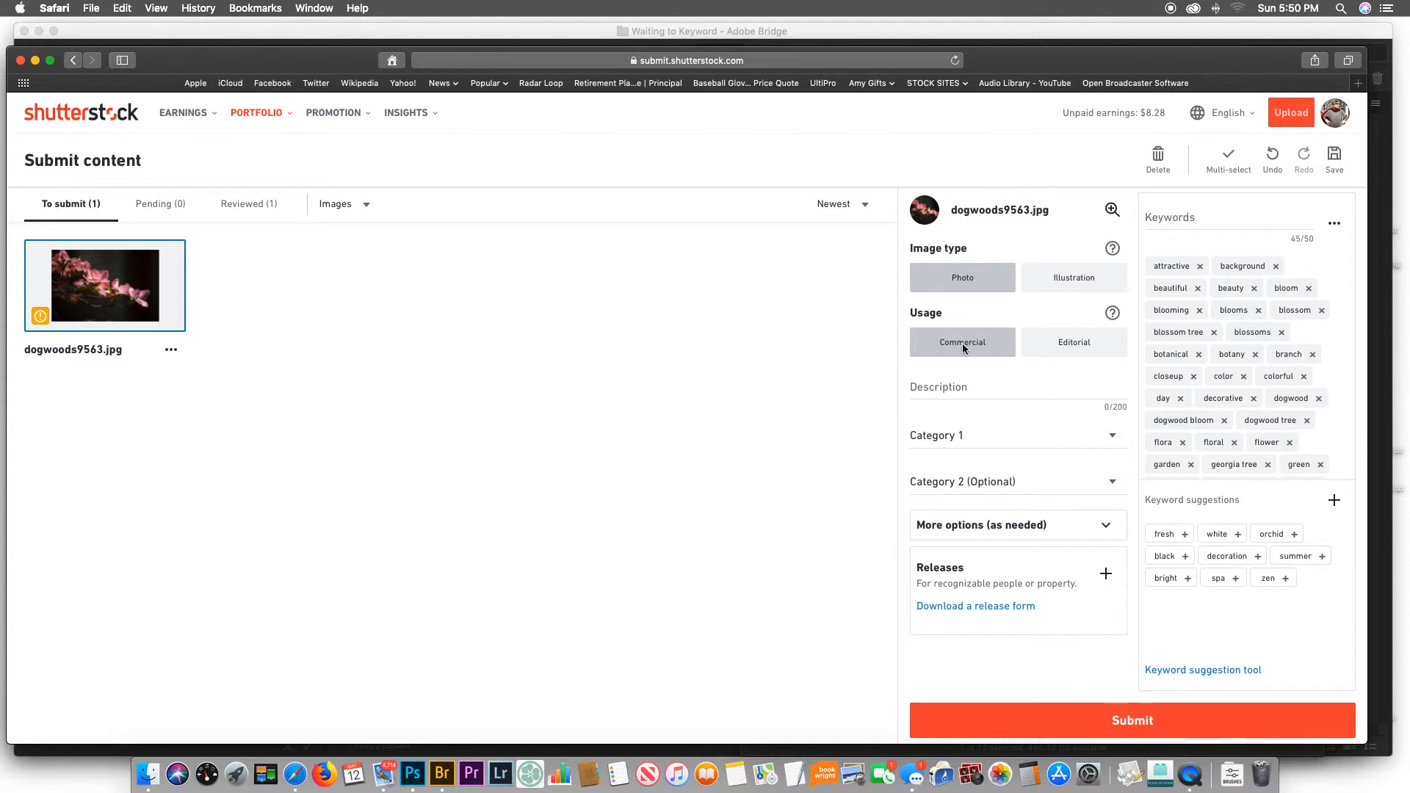
pyautogui.click(946, 397)
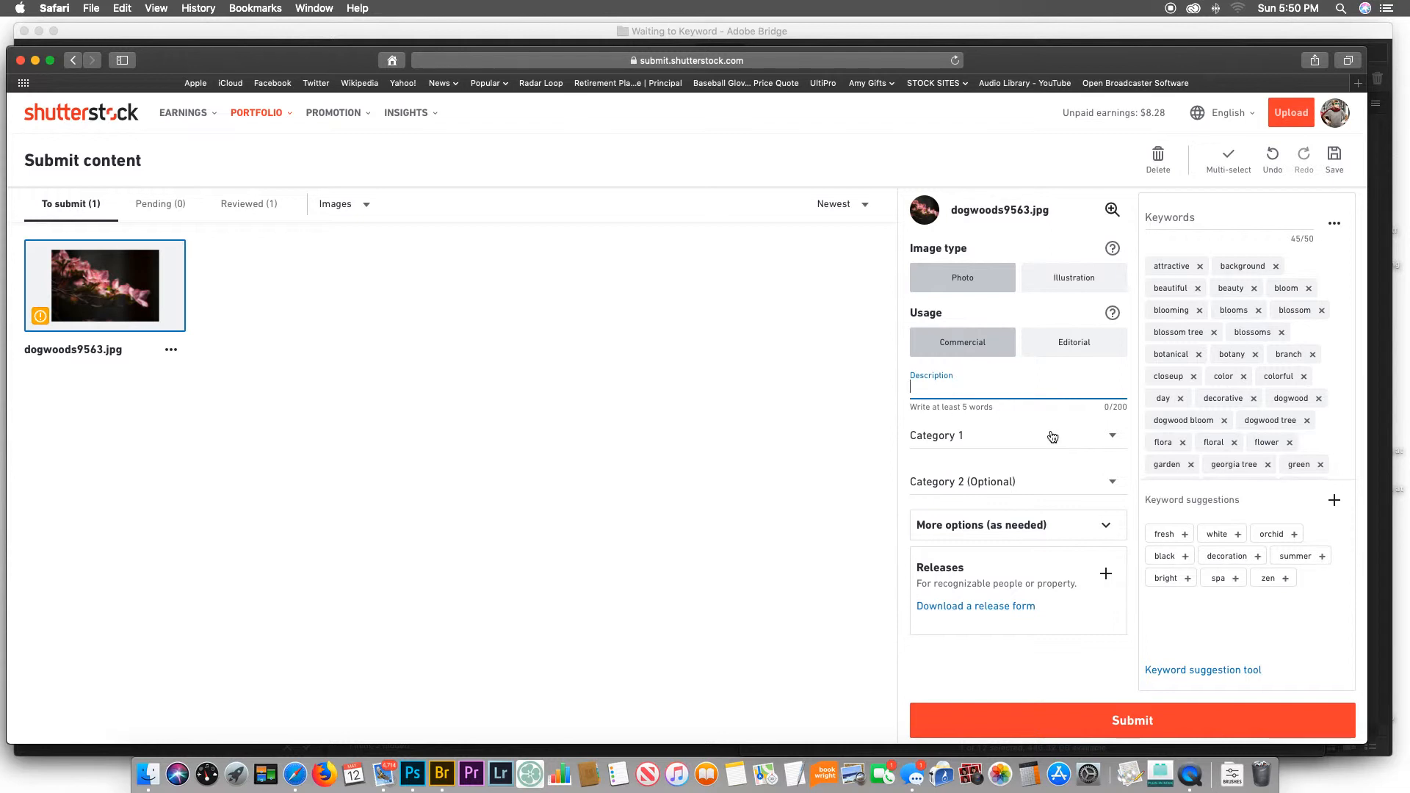
pyautogui.write('Pink Dogwood Blooms')
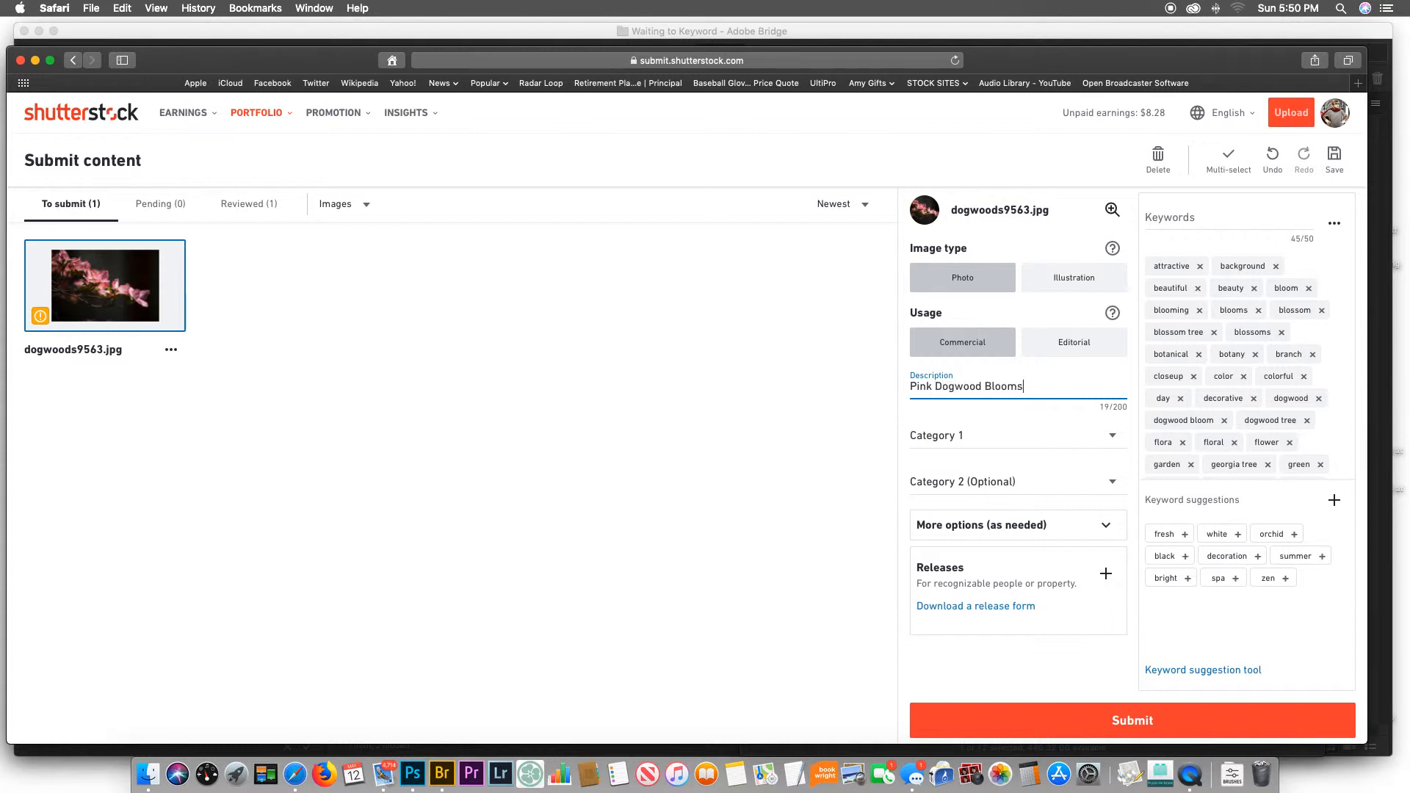
pyautogui.write(' in Springtime')
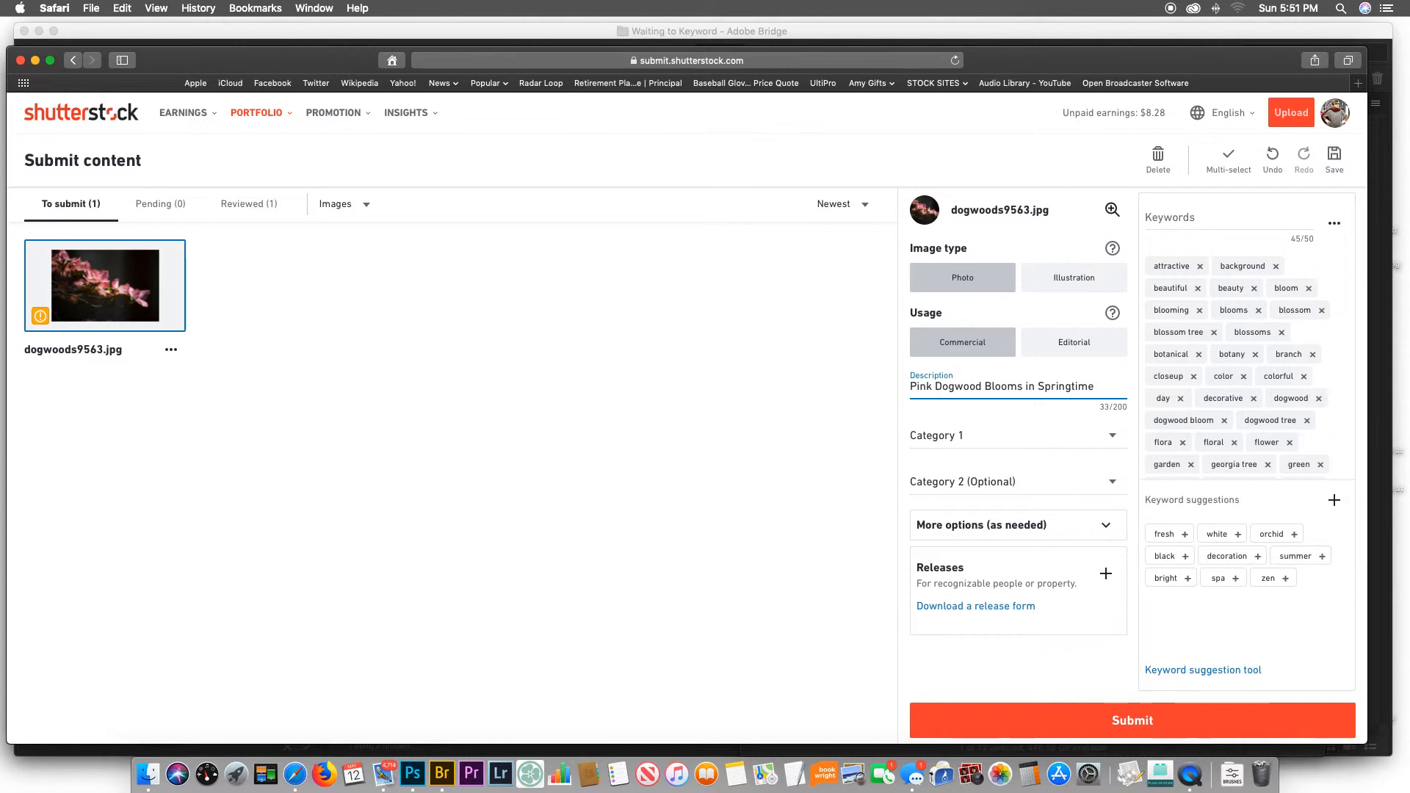
# Step: Set Category 1 of dogwoods9563.jpg to Nature and Category 2 to Parks/Outdoor
pyautogui.click(980, 439)
pyautogui.scroll(-3, 1015, 607)
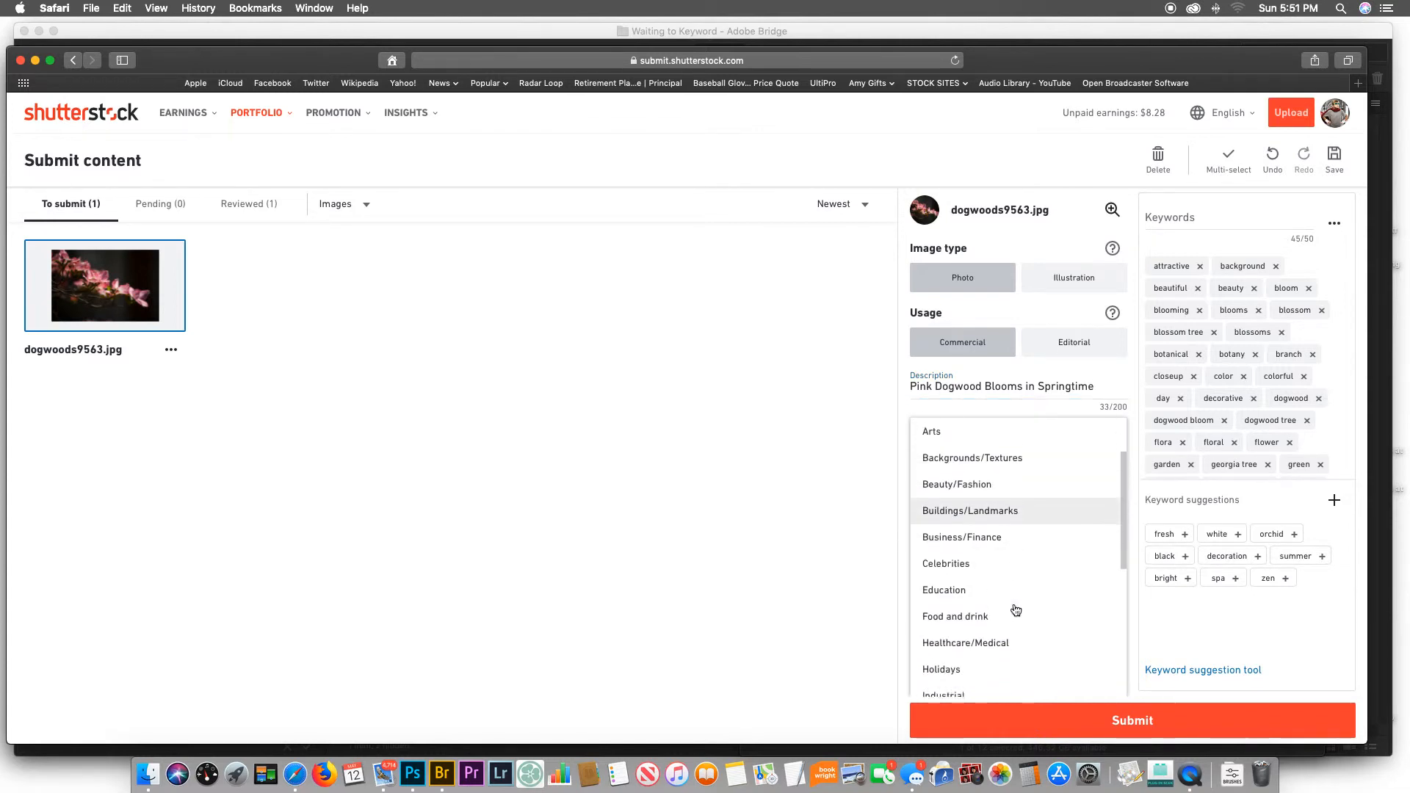
pyautogui.scroll(-5, 1016, 609)
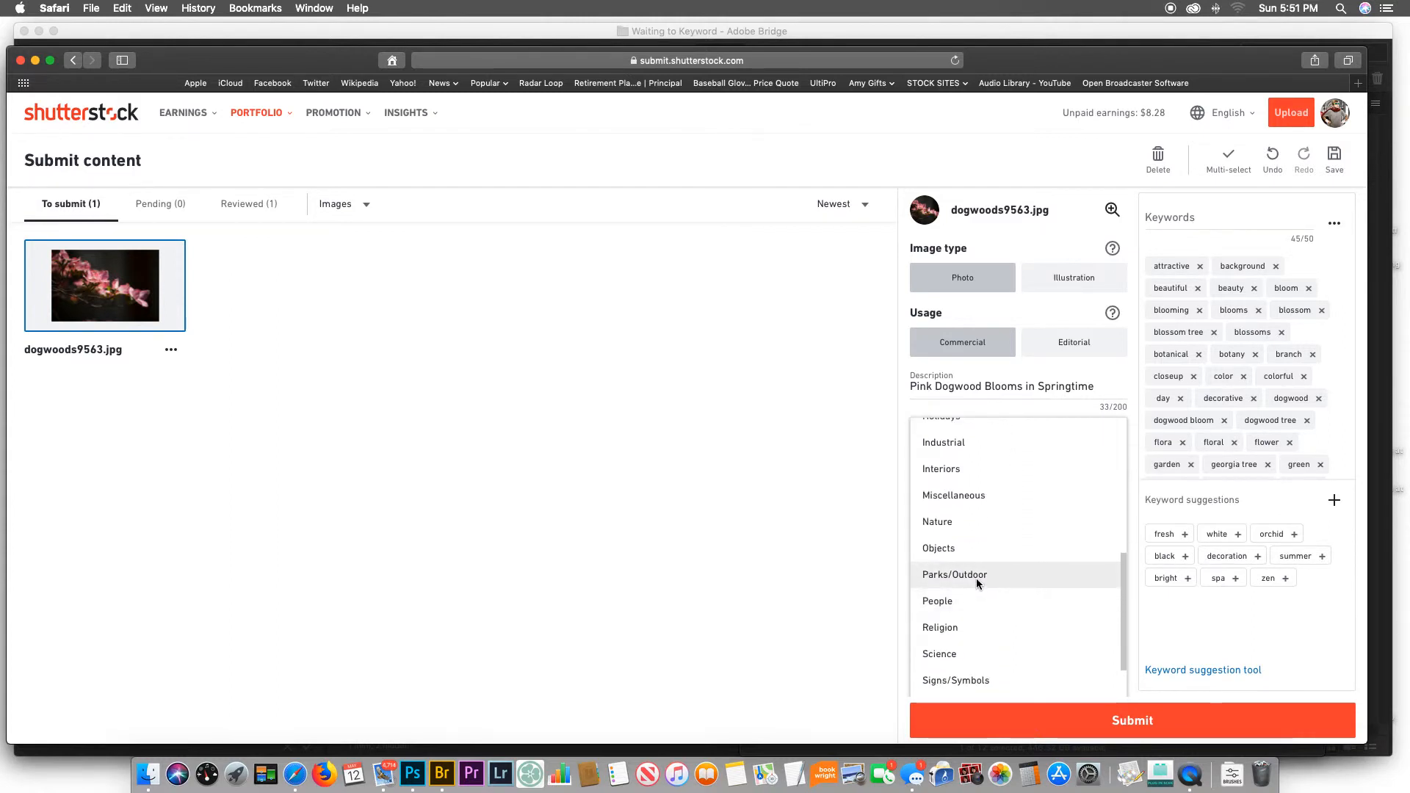
pyautogui.click(976, 521)
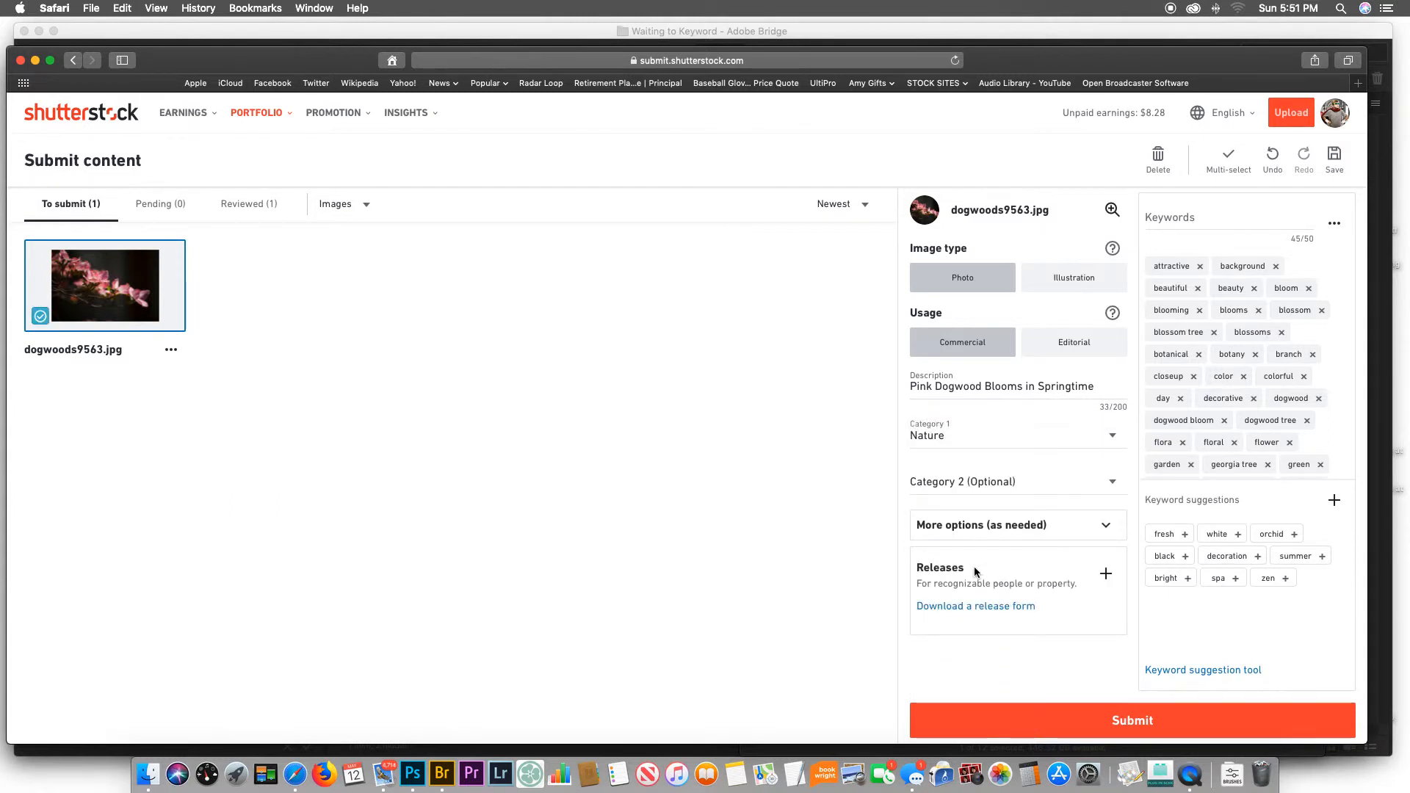
pyautogui.click(997, 479)
pyautogui.scroll(-5, 997, 478)
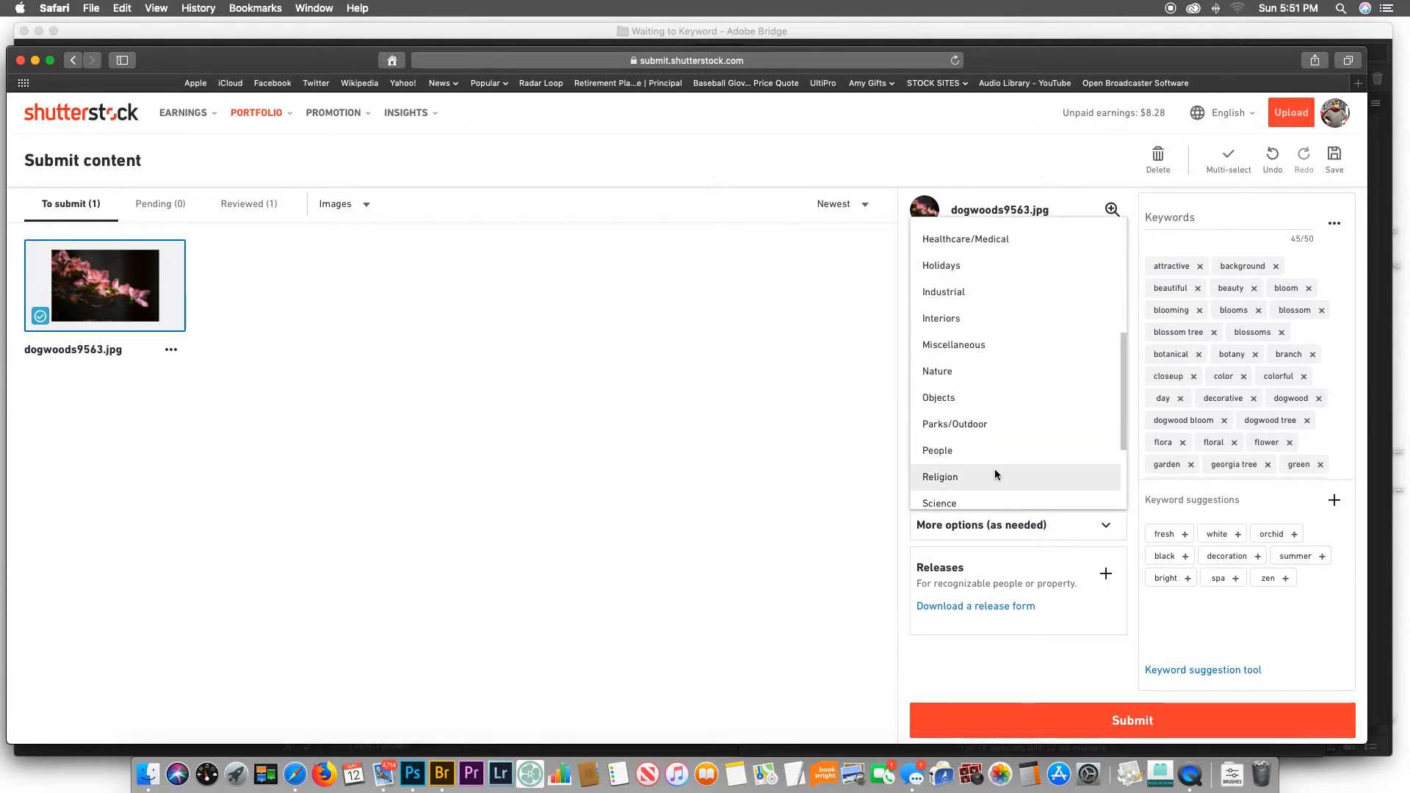
pyautogui.click(979, 428)
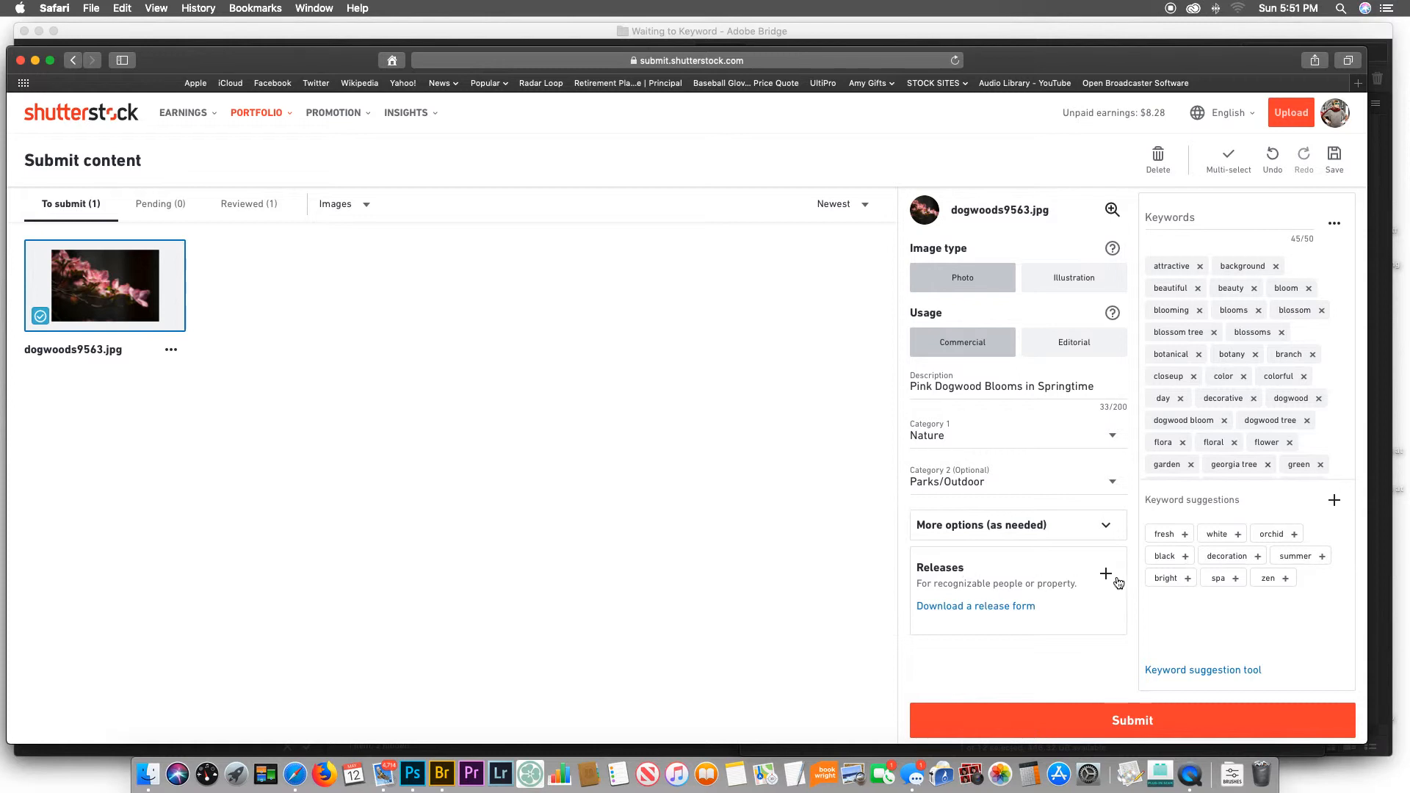
# Step: Submit dogwoods9563.jpg for review and view the pending submissions
pyautogui.click(1138, 723)
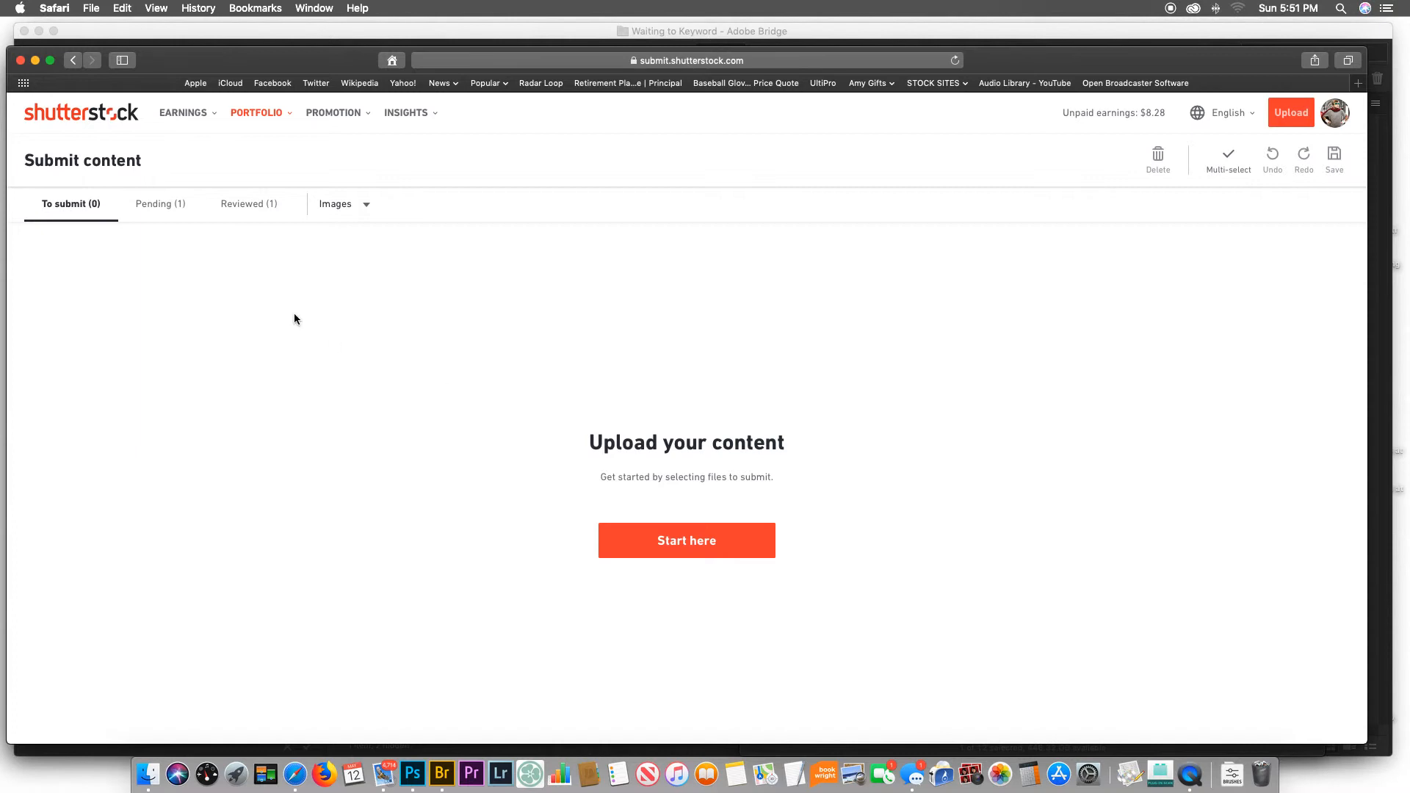
pyautogui.click(166, 206)
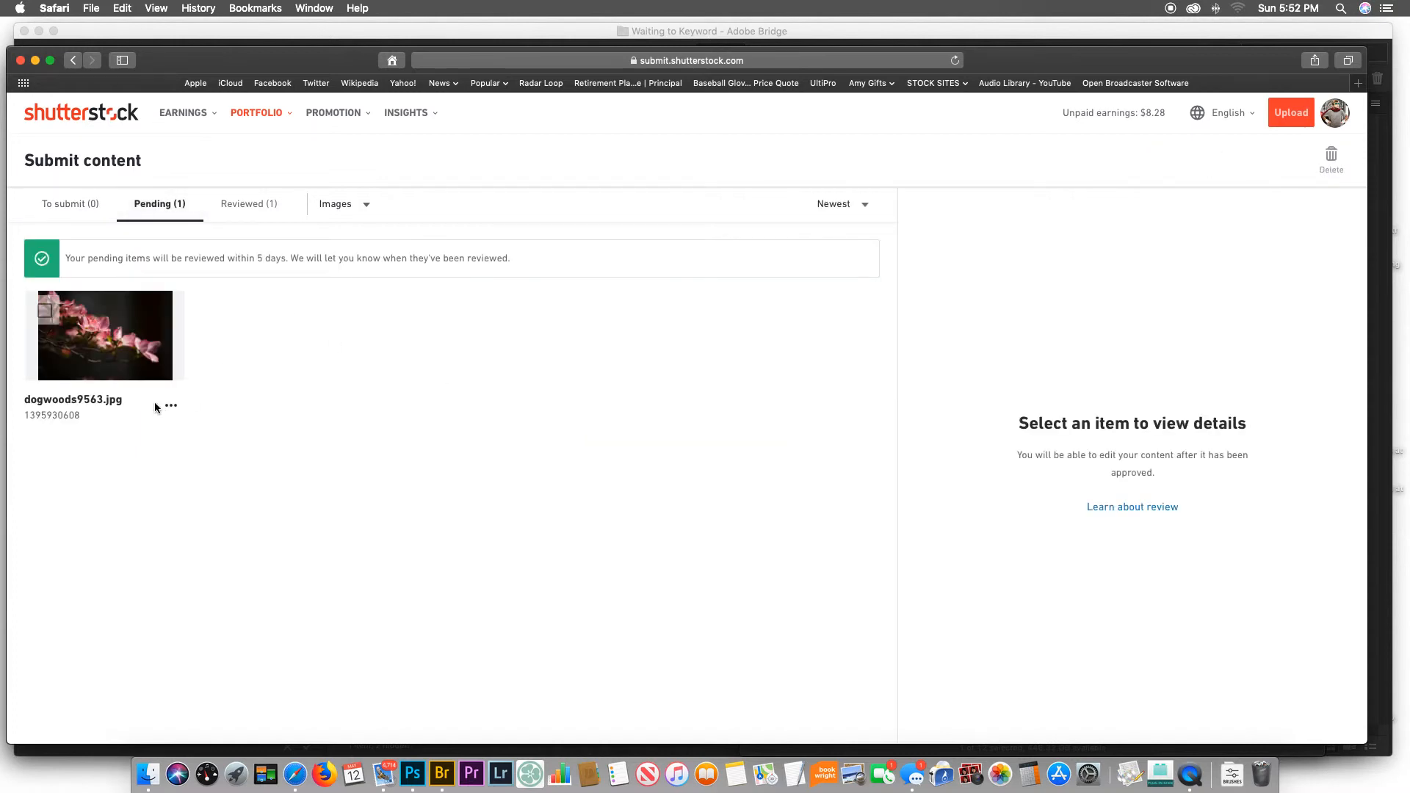